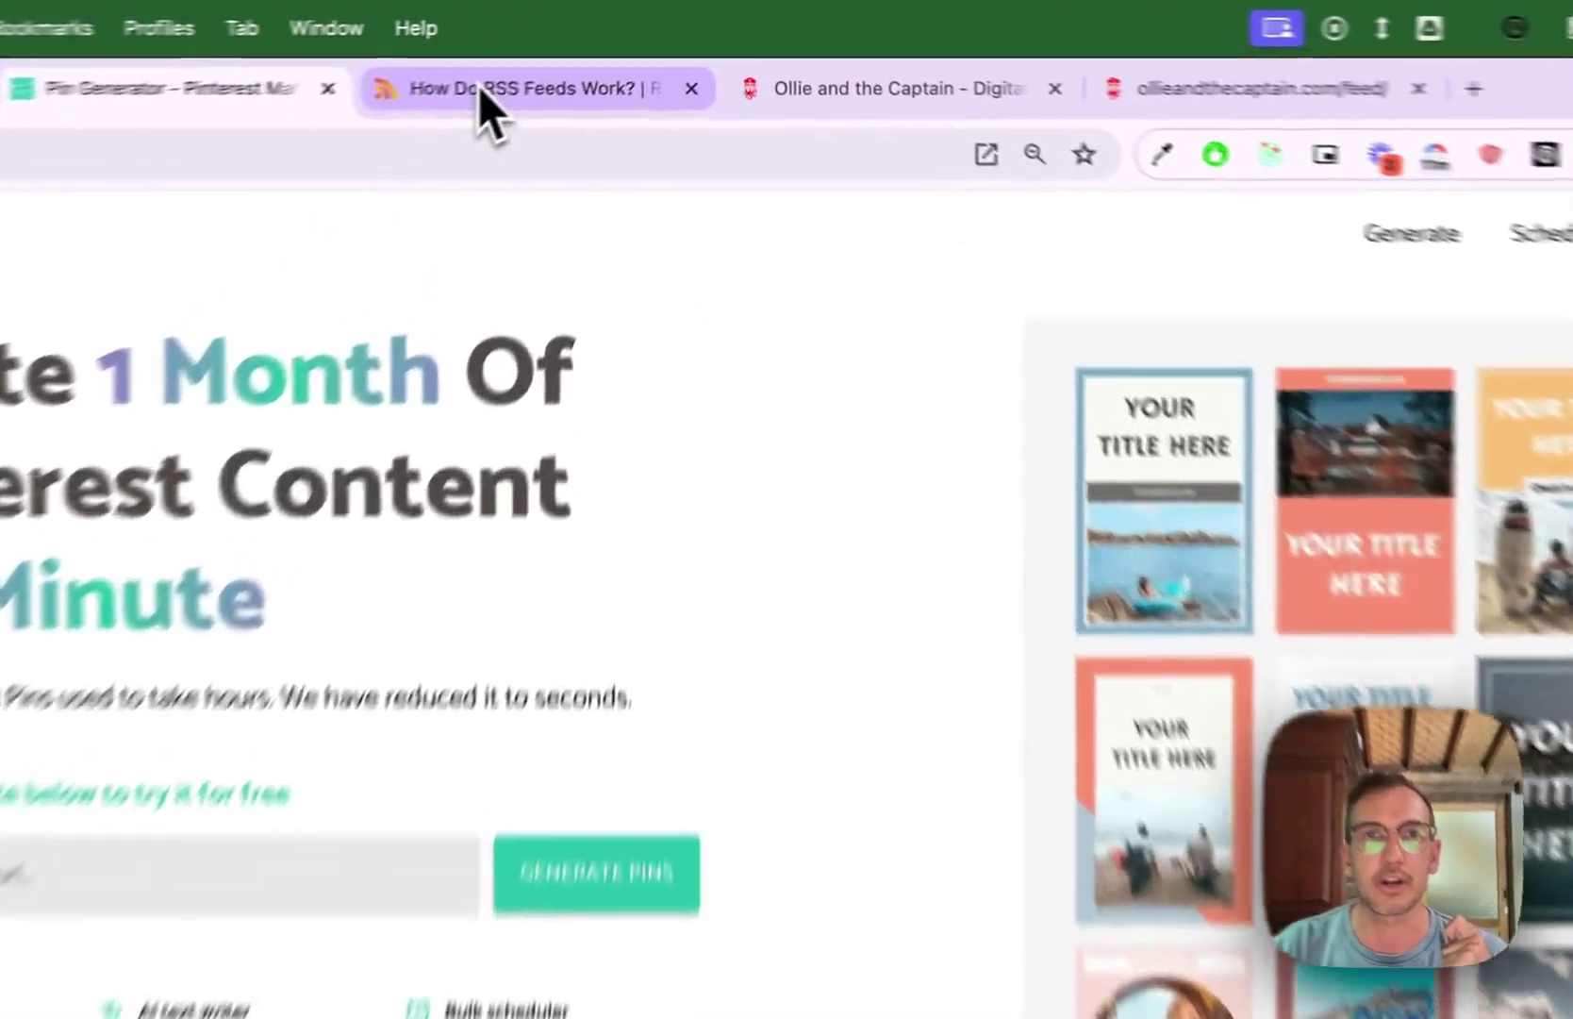
Step: Switch to the 'How Do RSS Feeds Work?' article tab in Chrome
{"action": "left_click", "coordinate": [584, 54]}
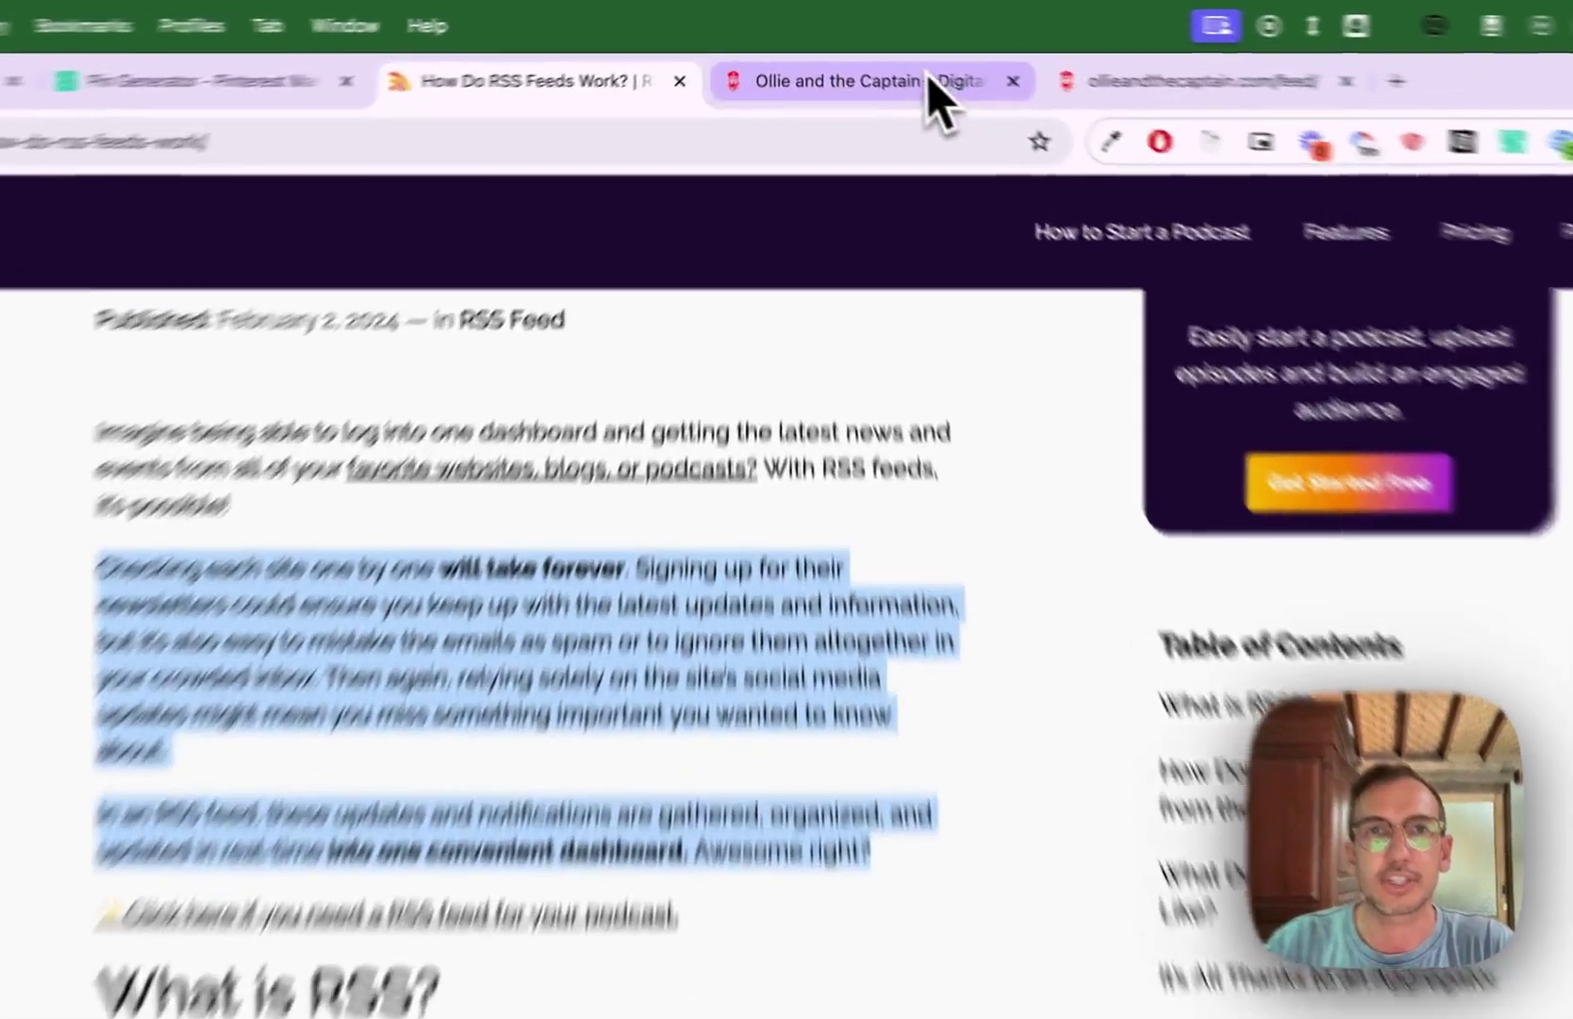
Step: Open the Ollie and the Captain blog tab and scroll through its homepage posts
{"action": "left_click", "coordinate": [934, 94]}
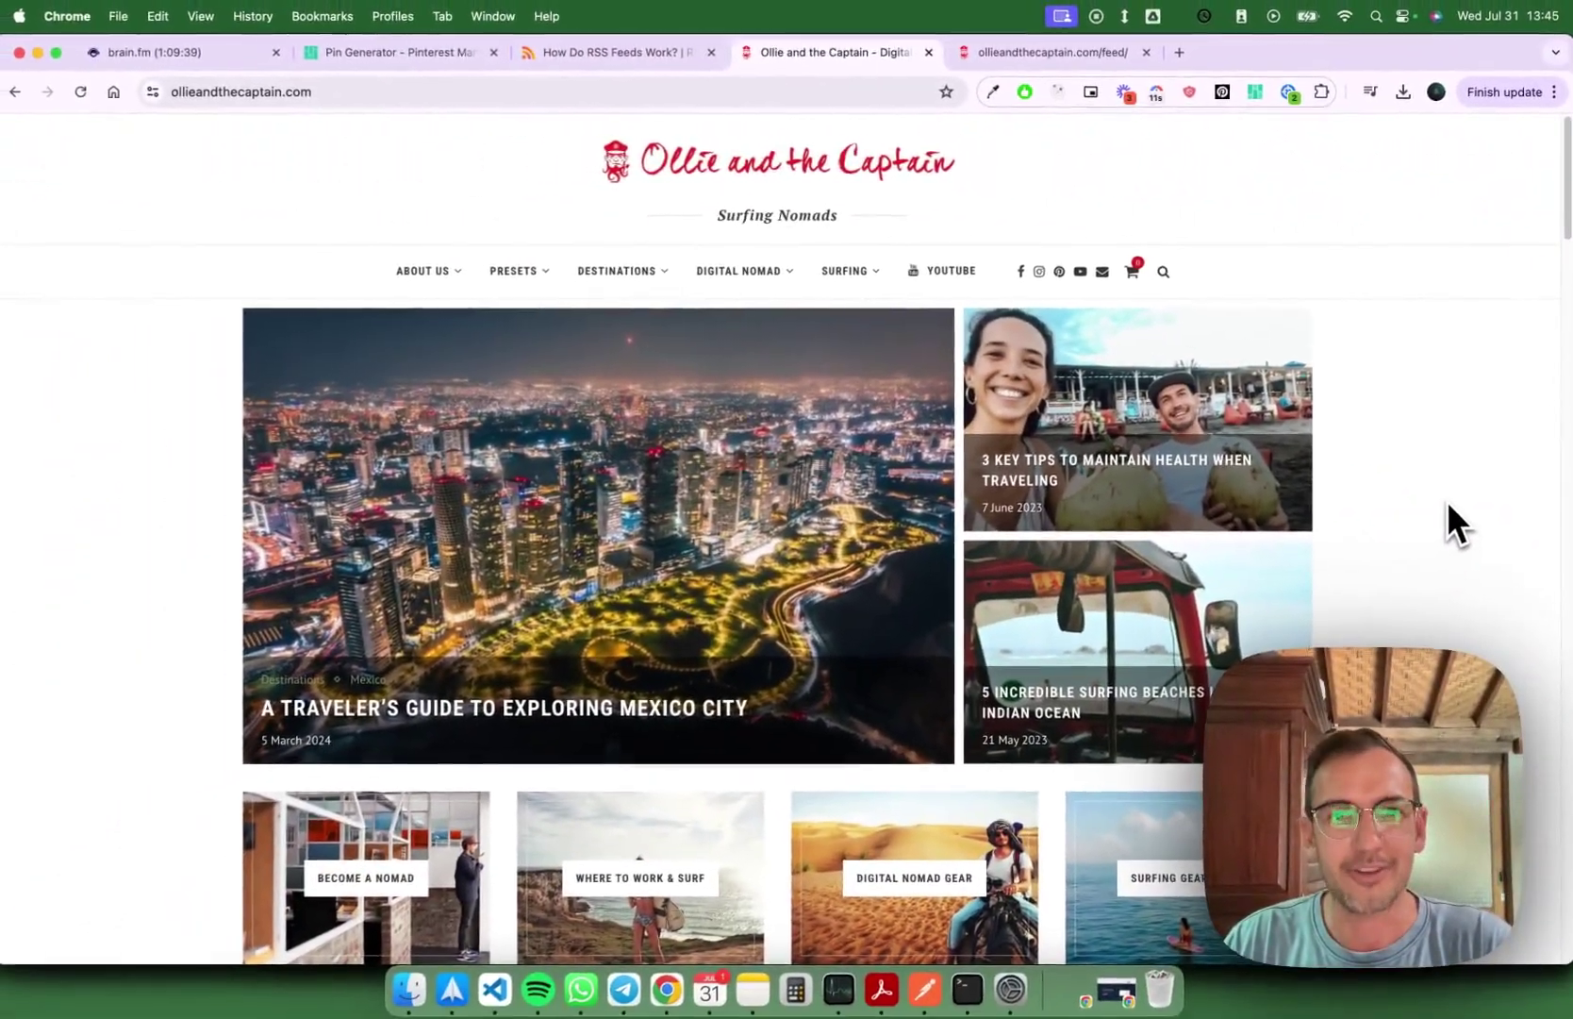
{"action": "scroll", "coordinate": [1447, 503], "scroll_direction": "down", "scroll_amount": 6}
{"action": "scroll", "coordinate": [1447, 503], "scroll_direction": "up", "scroll_amount": 6}
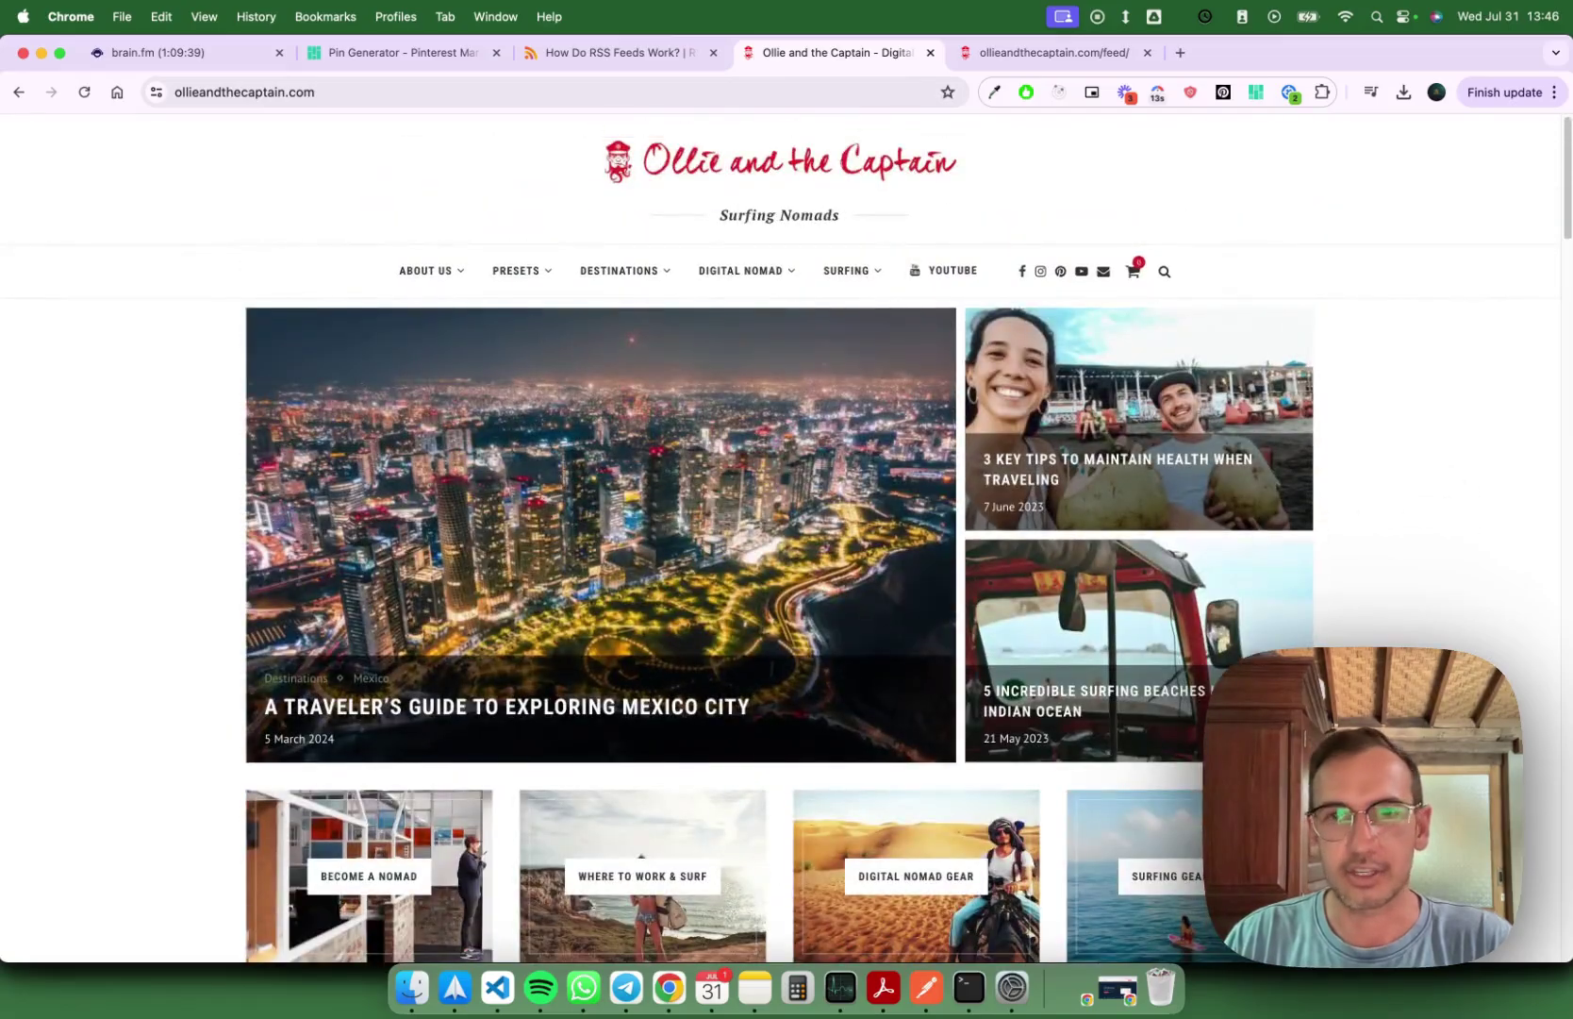
{"action": "scroll", "coordinate": [660, 745], "scroll_direction": "down", "scroll_amount": 5}
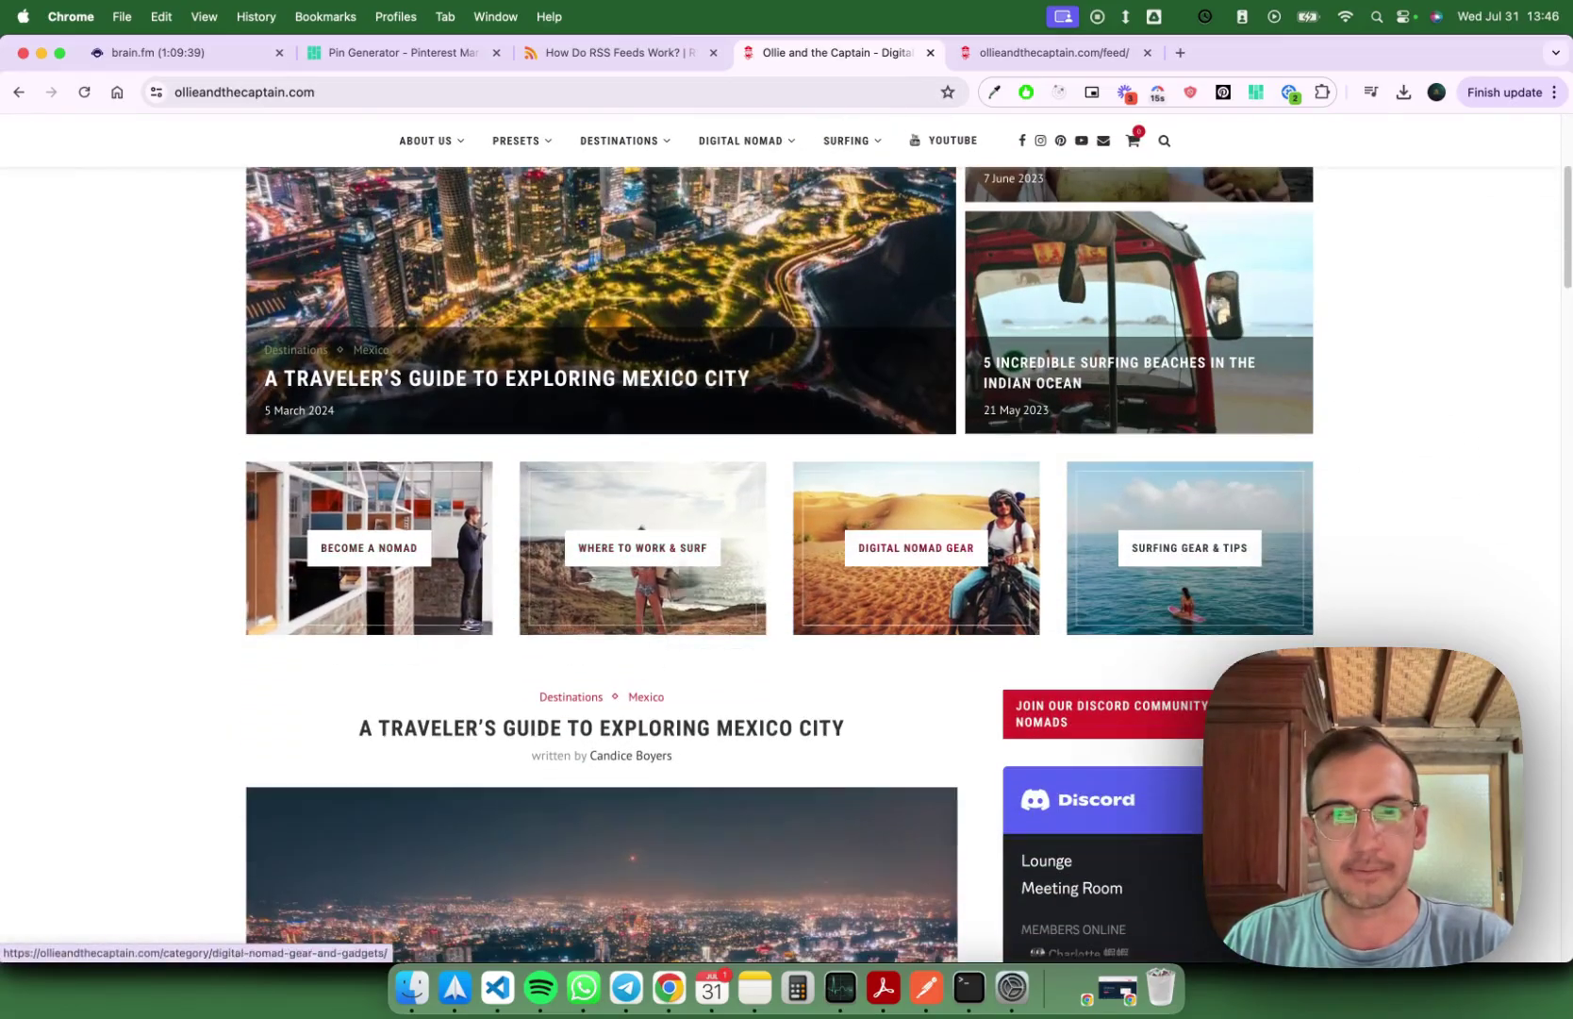
{"action": "scroll", "coordinate": [1247, 594], "scroll_direction": "down", "scroll_amount": 5}
{"action": "scroll", "coordinate": [1247, 595], "scroll_direction": "up", "scroll_amount": 7}
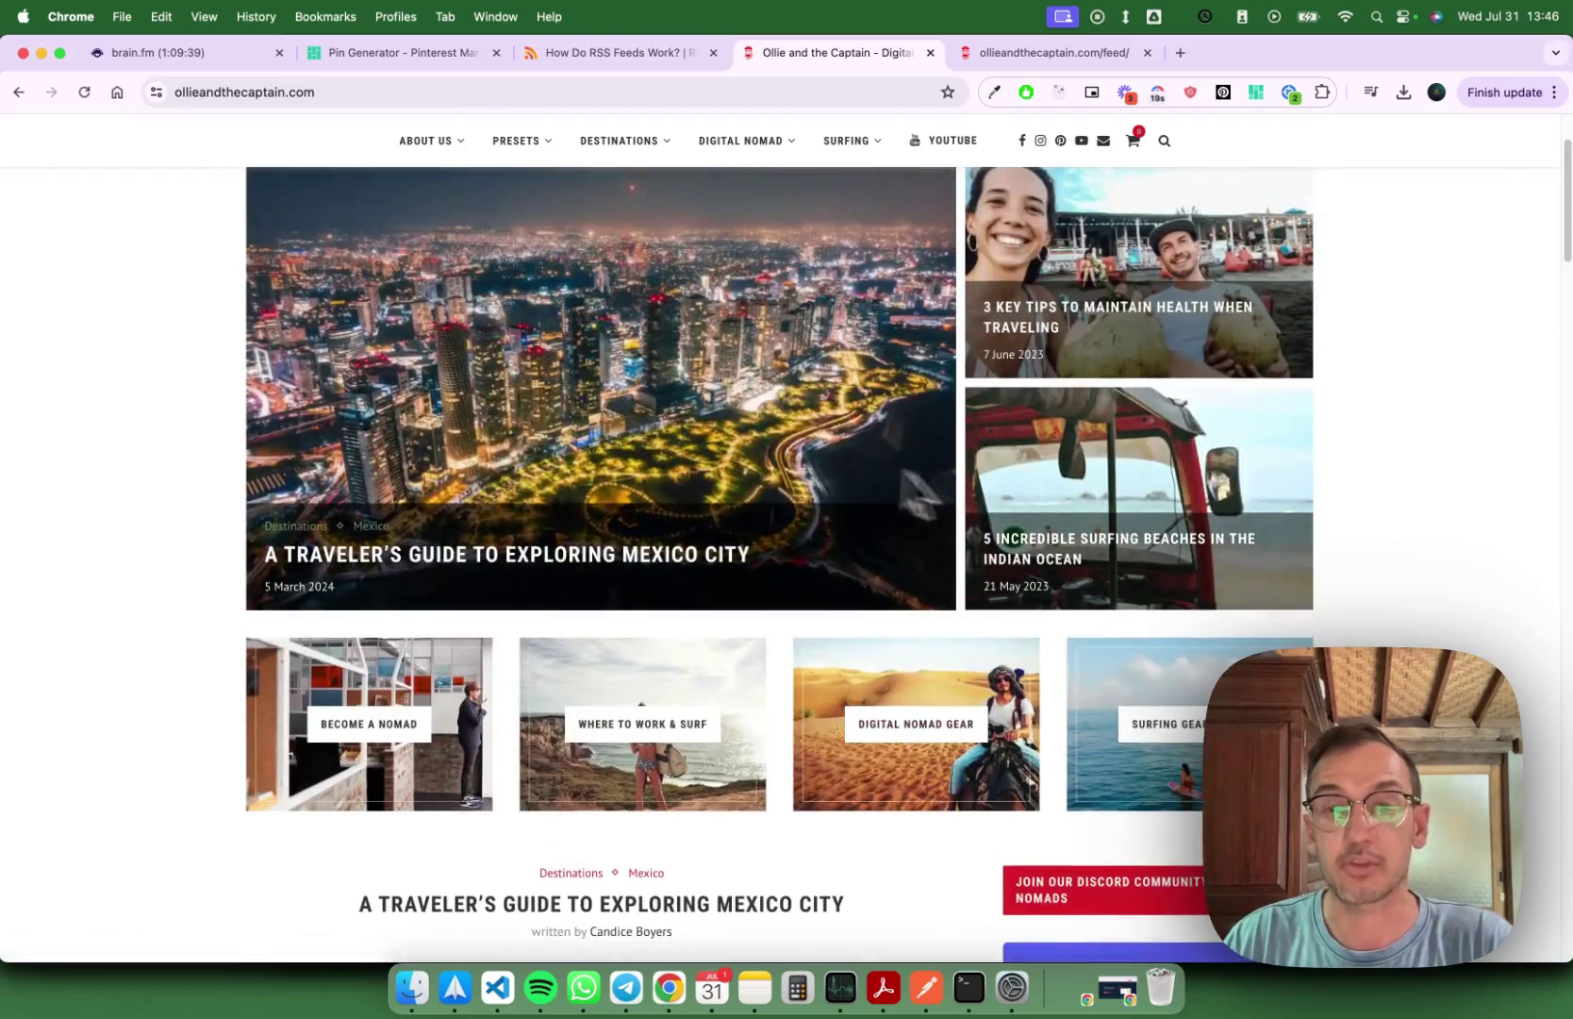
{"action": "scroll", "coordinate": [838, 386], "scroll_direction": "up", "scroll_amount": 3}
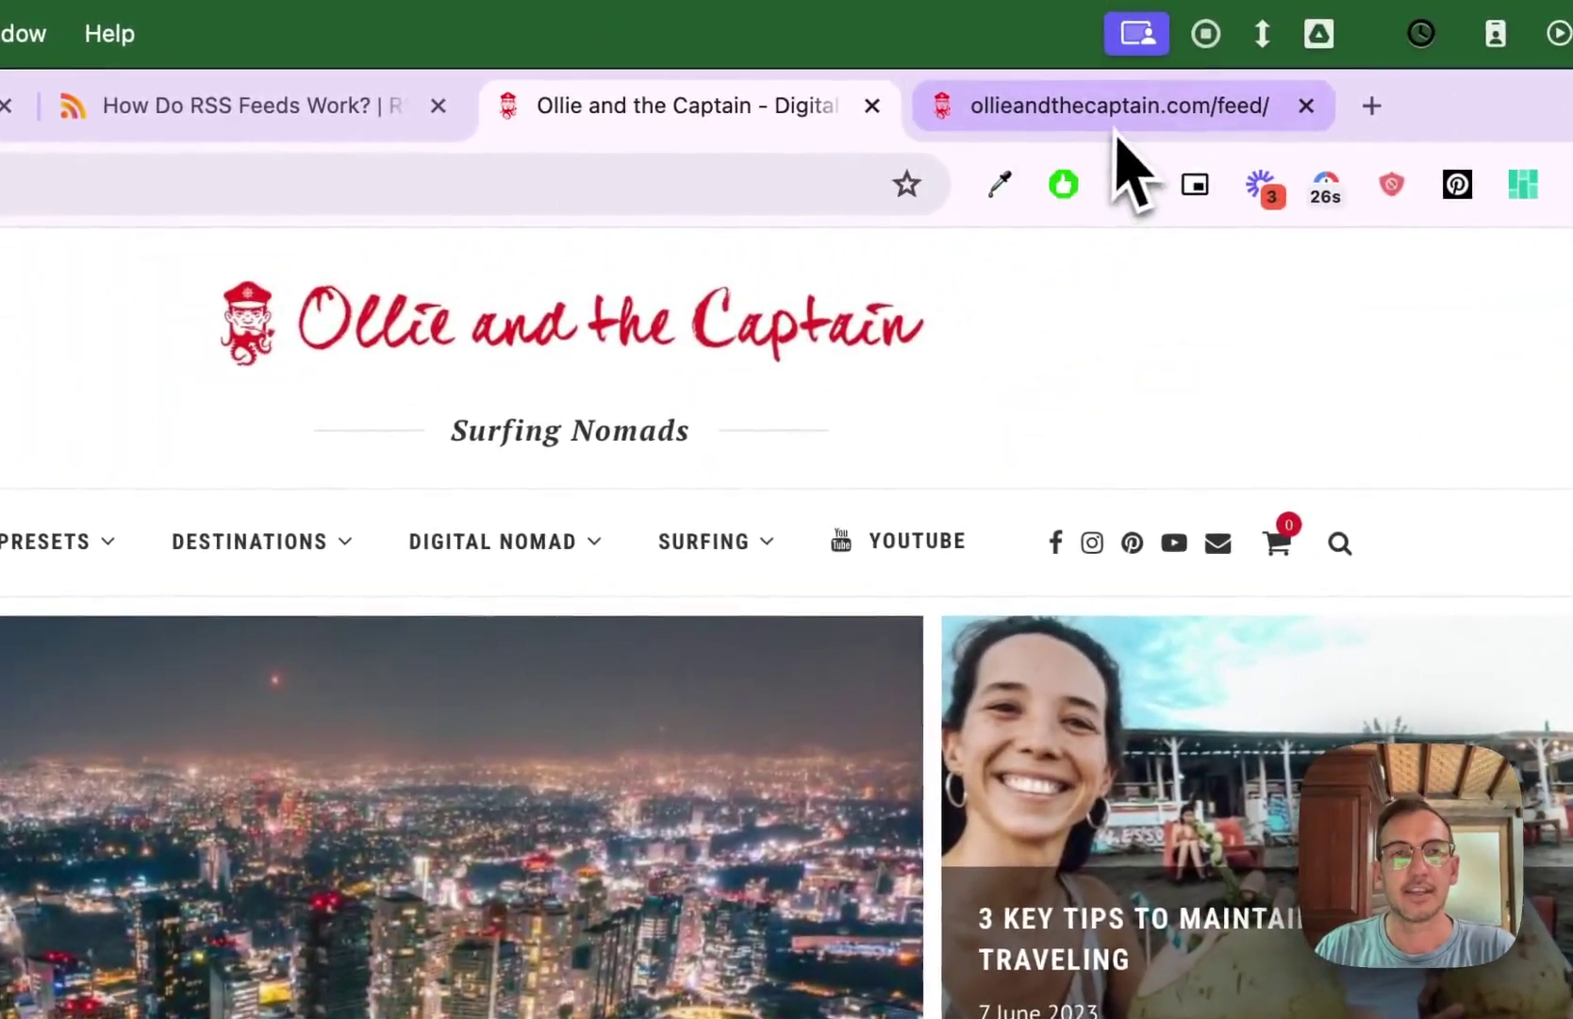
Step: Open the blog's /feed/ page and inspect its address and opening XML lines
{"action": "left_click", "coordinate": [1458, 5]}
{"action": "left_click", "coordinate": [533, 179]}
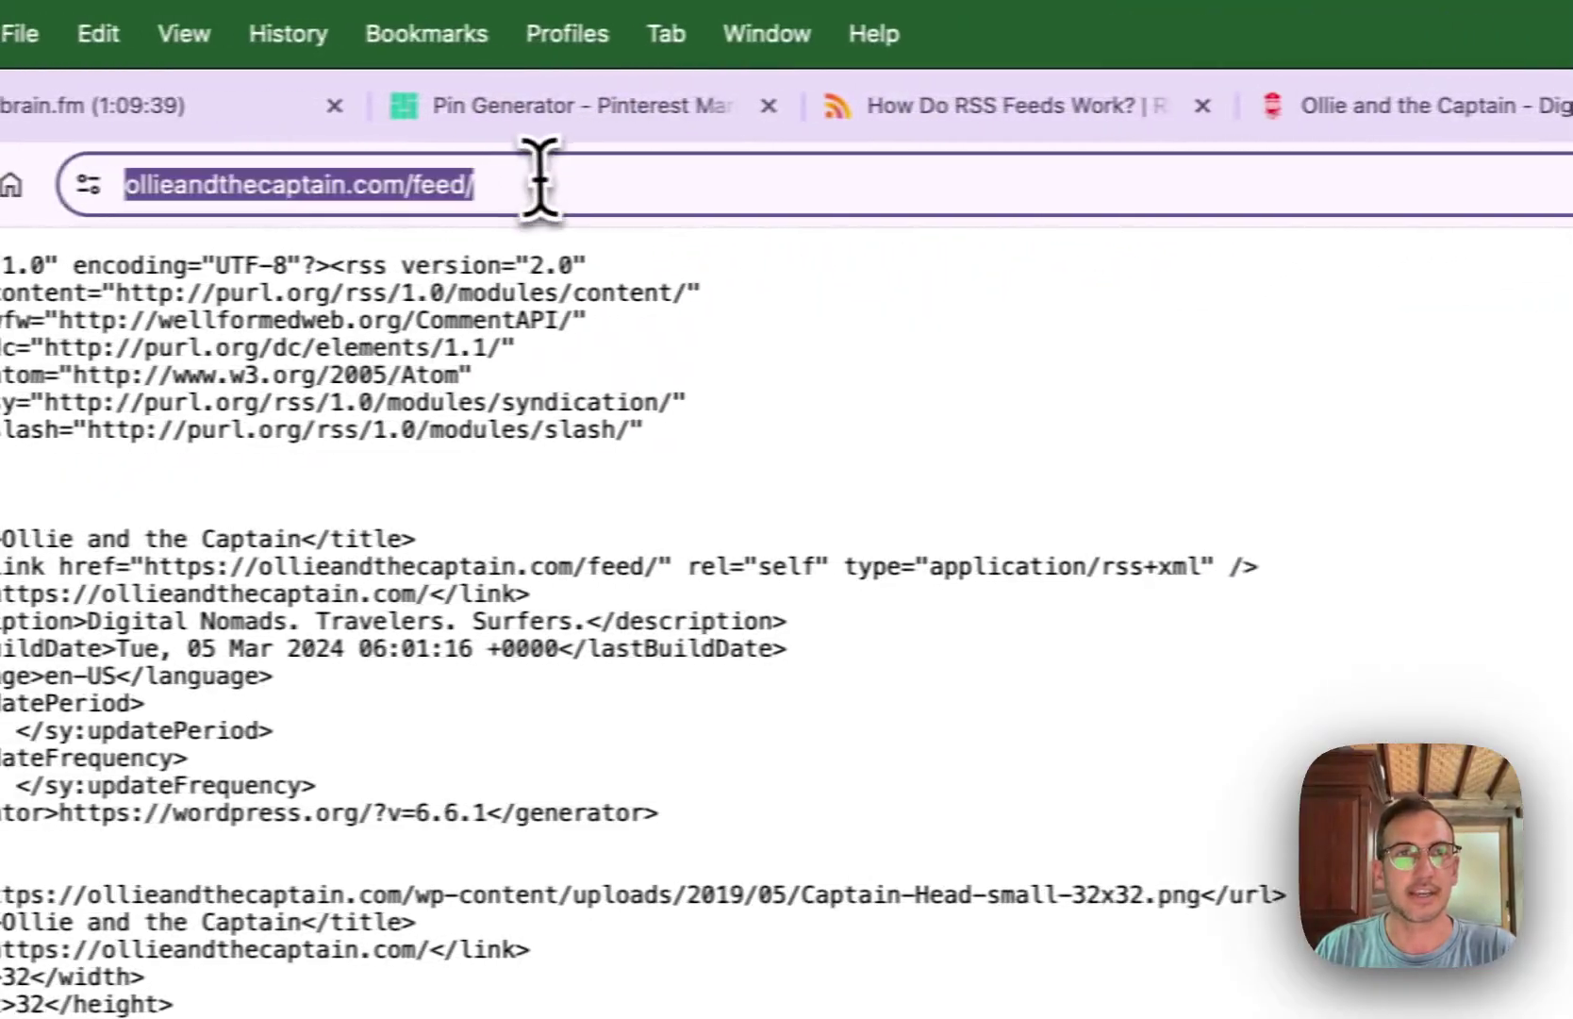
{"action": "left_click", "coordinate": [614, 183]}
{"action": "left_click_drag", "start_coordinate": [720, 176], "coordinate": [534, 186]}
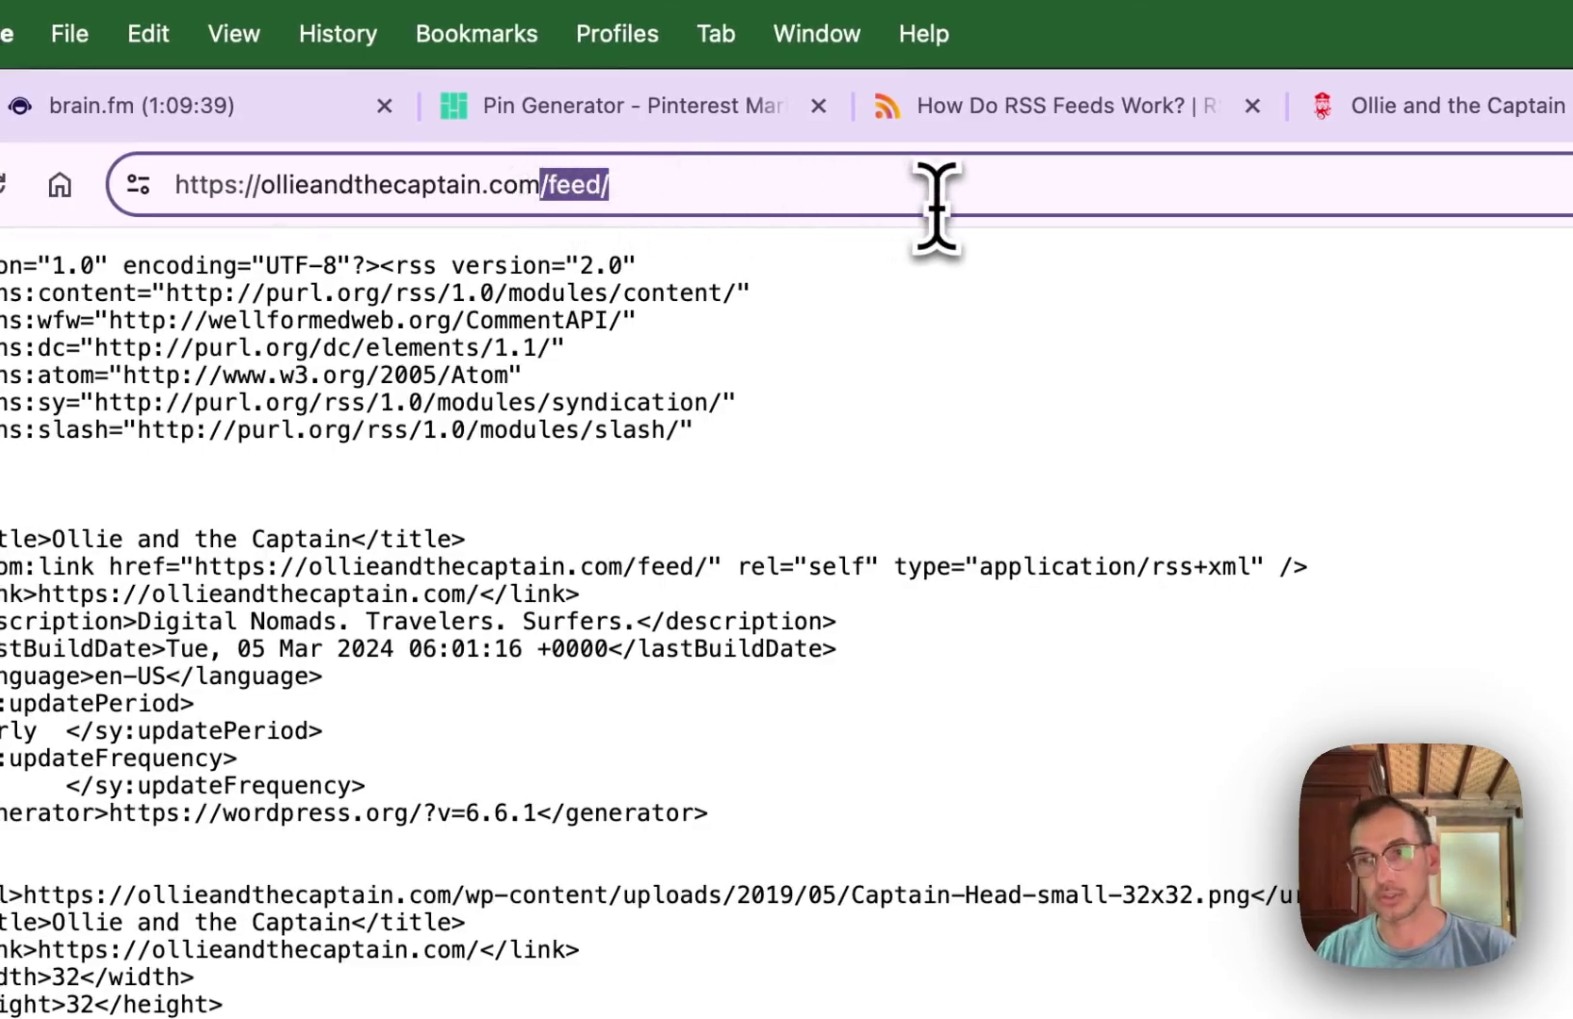
{"action": "left_click", "coordinate": [1009, 283]}
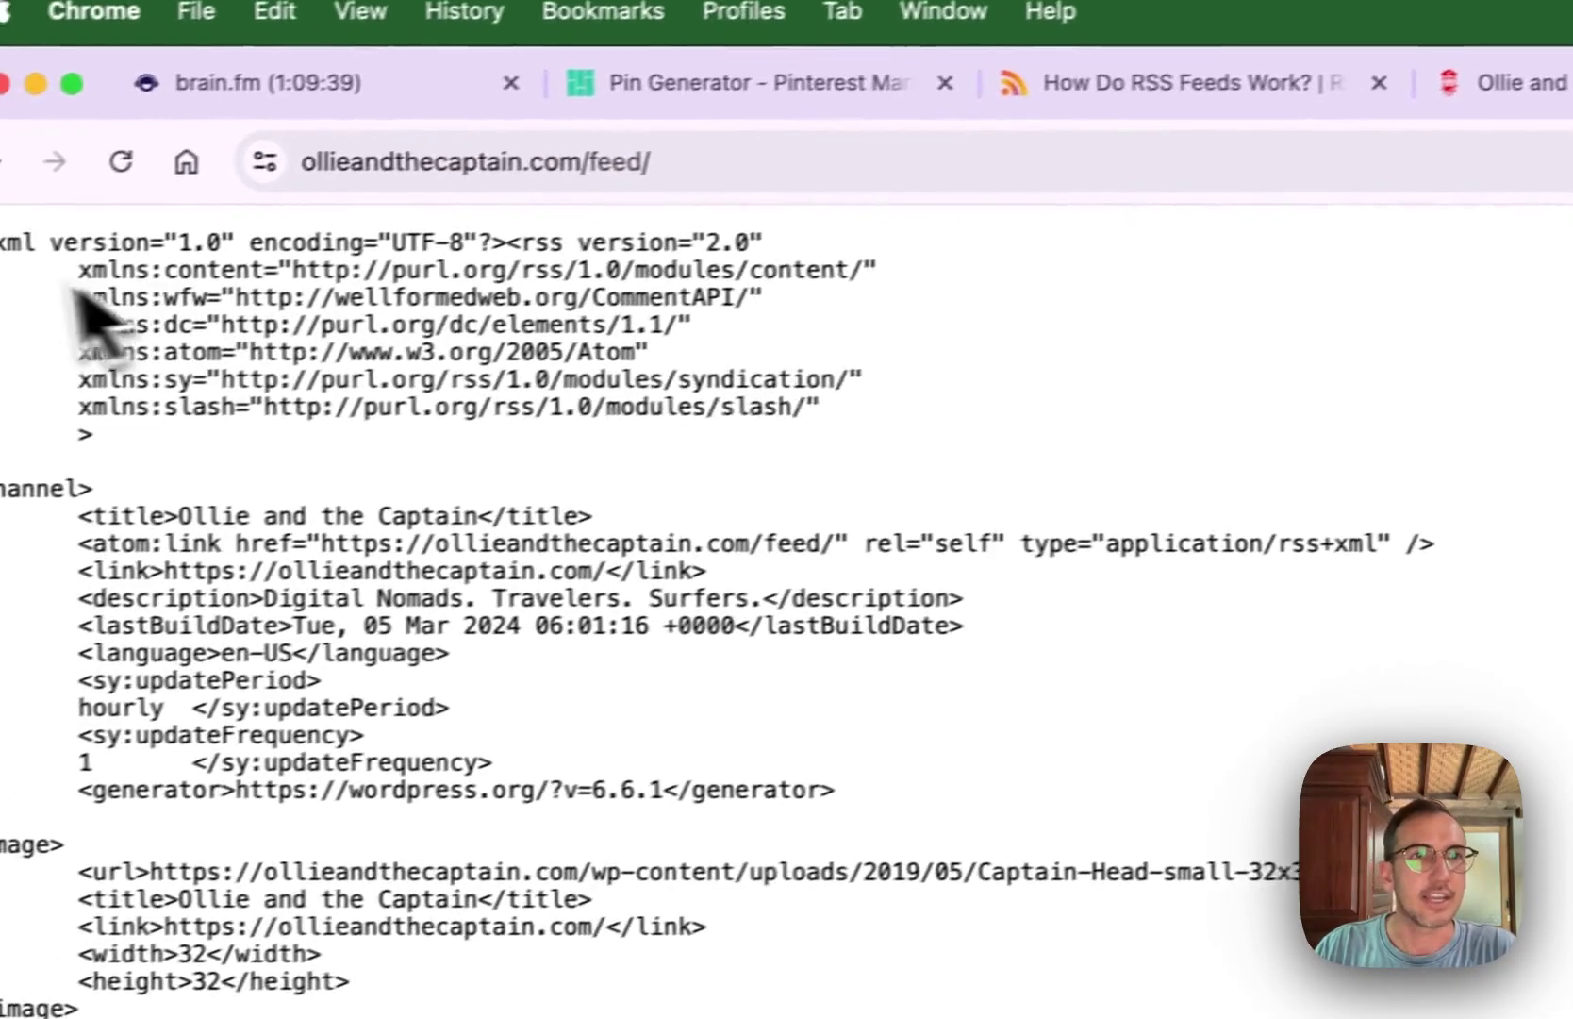
{"action": "left_click_drag", "start_coordinate": [14, 236], "coordinate": [1088, 842]}
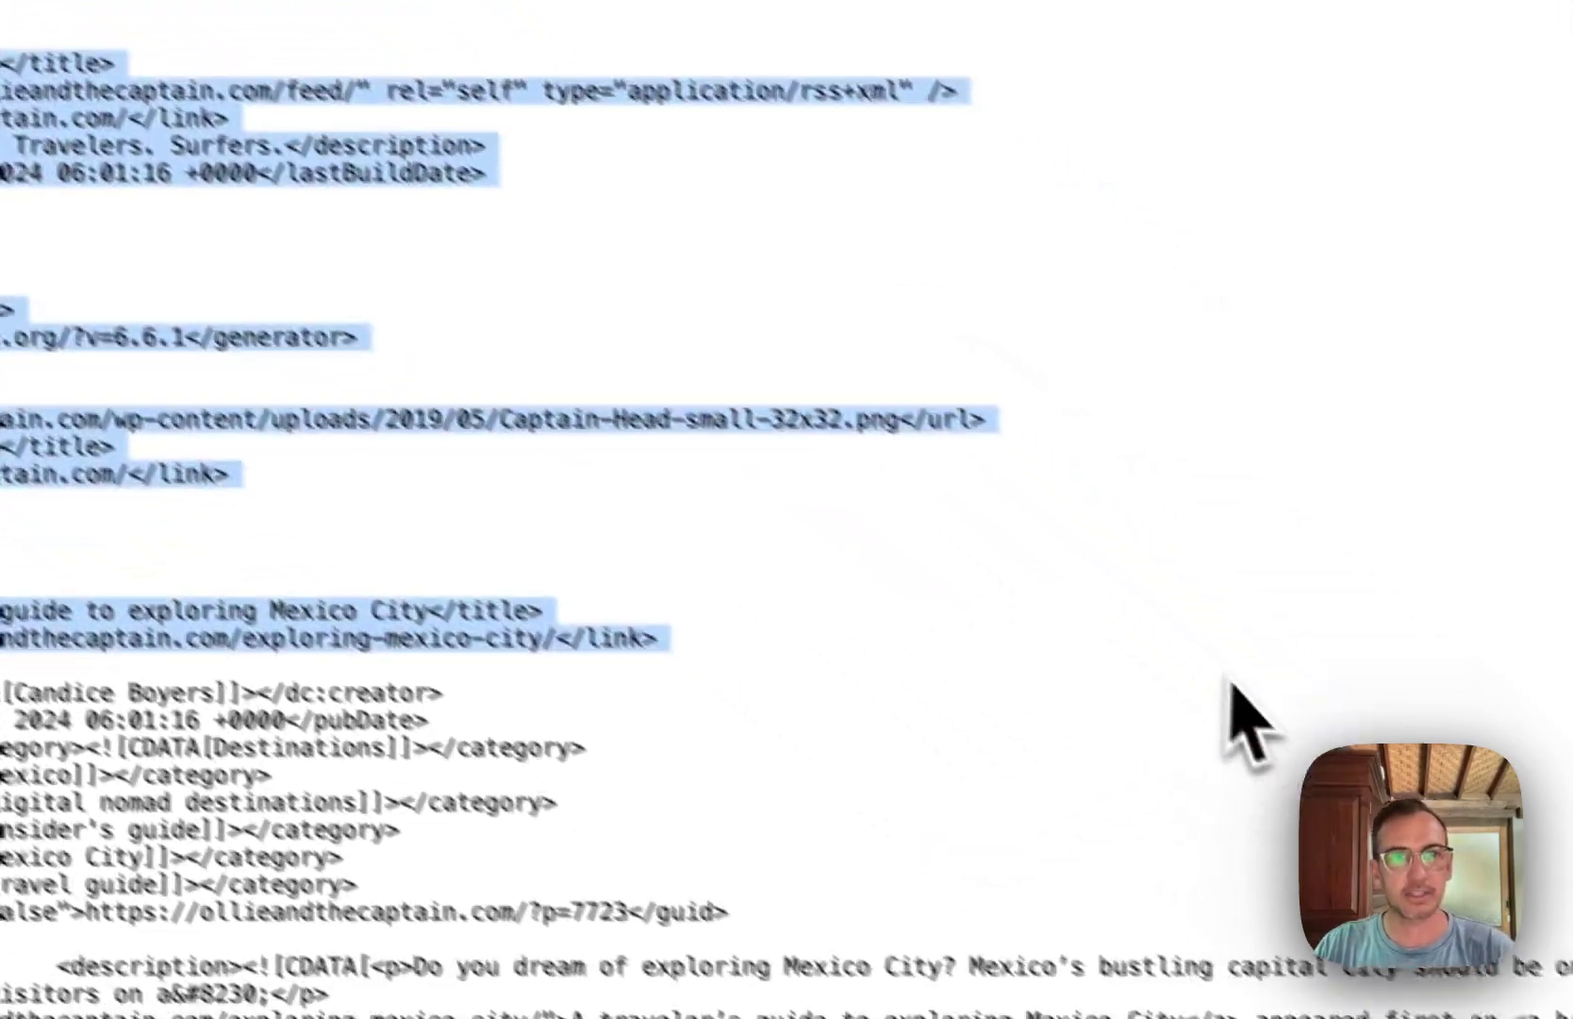
{"action": "left_click", "coordinate": [1176, 667]}
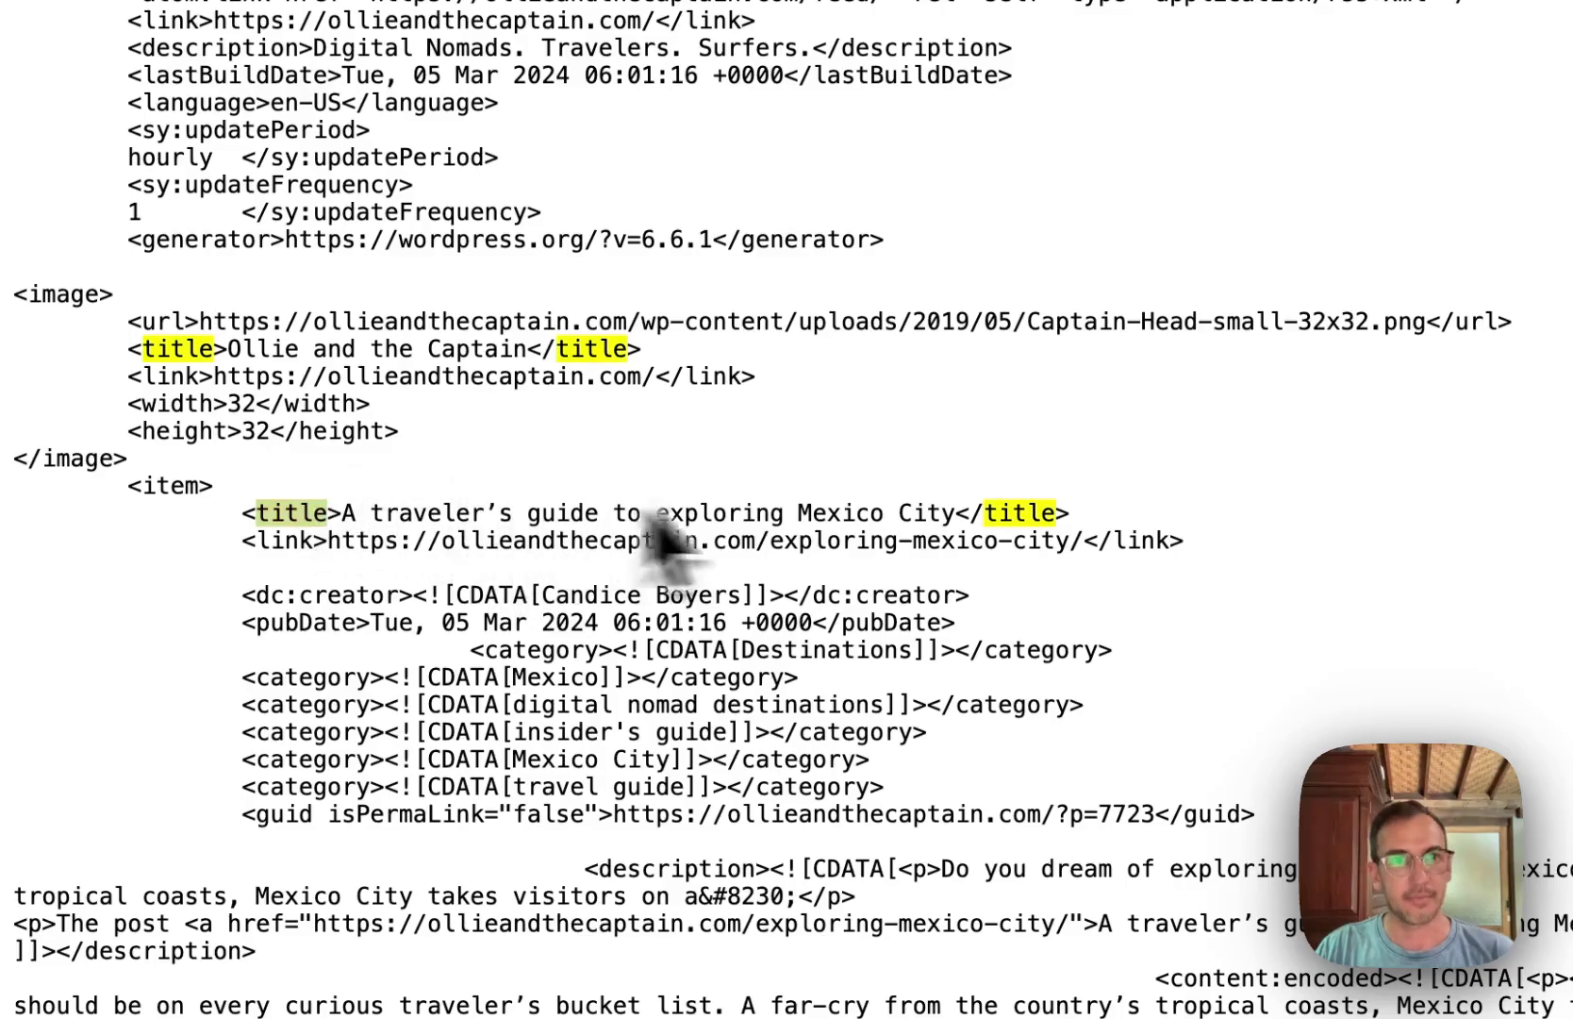
{"action": "scroll", "coordinate": [628, 532], "scroll_direction": "down", "scroll_amount": 5}
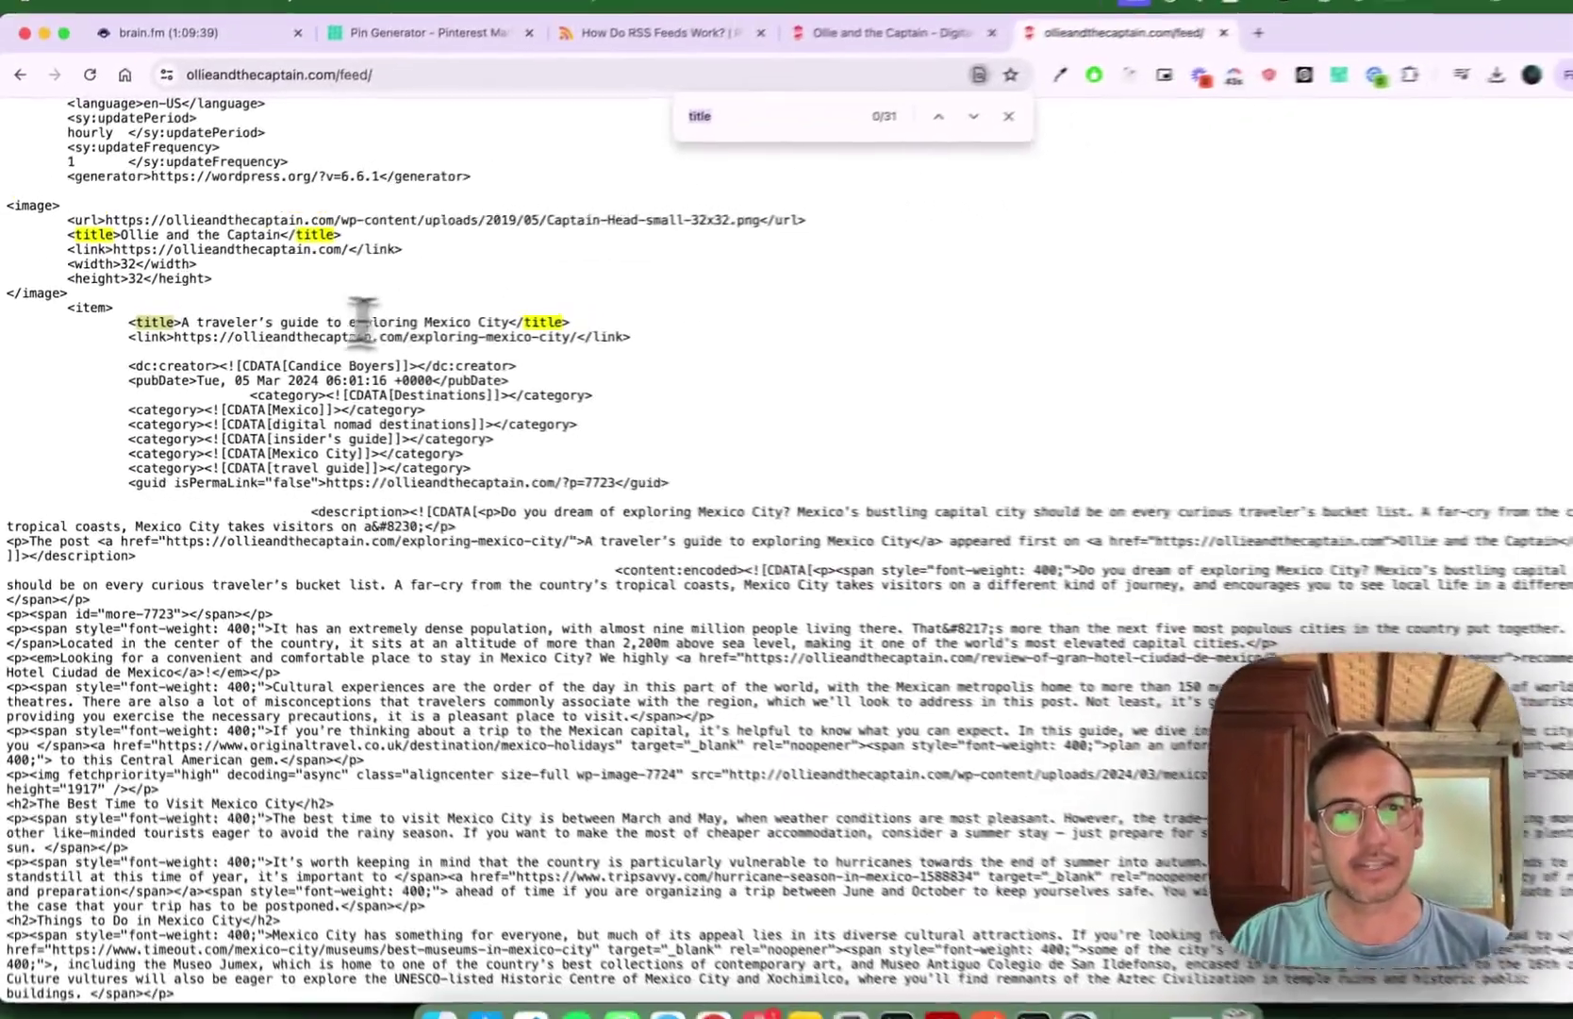
Step: Find '<title>' in the feed and step through the post title matches
{"action": "key", "text": "super+f"}
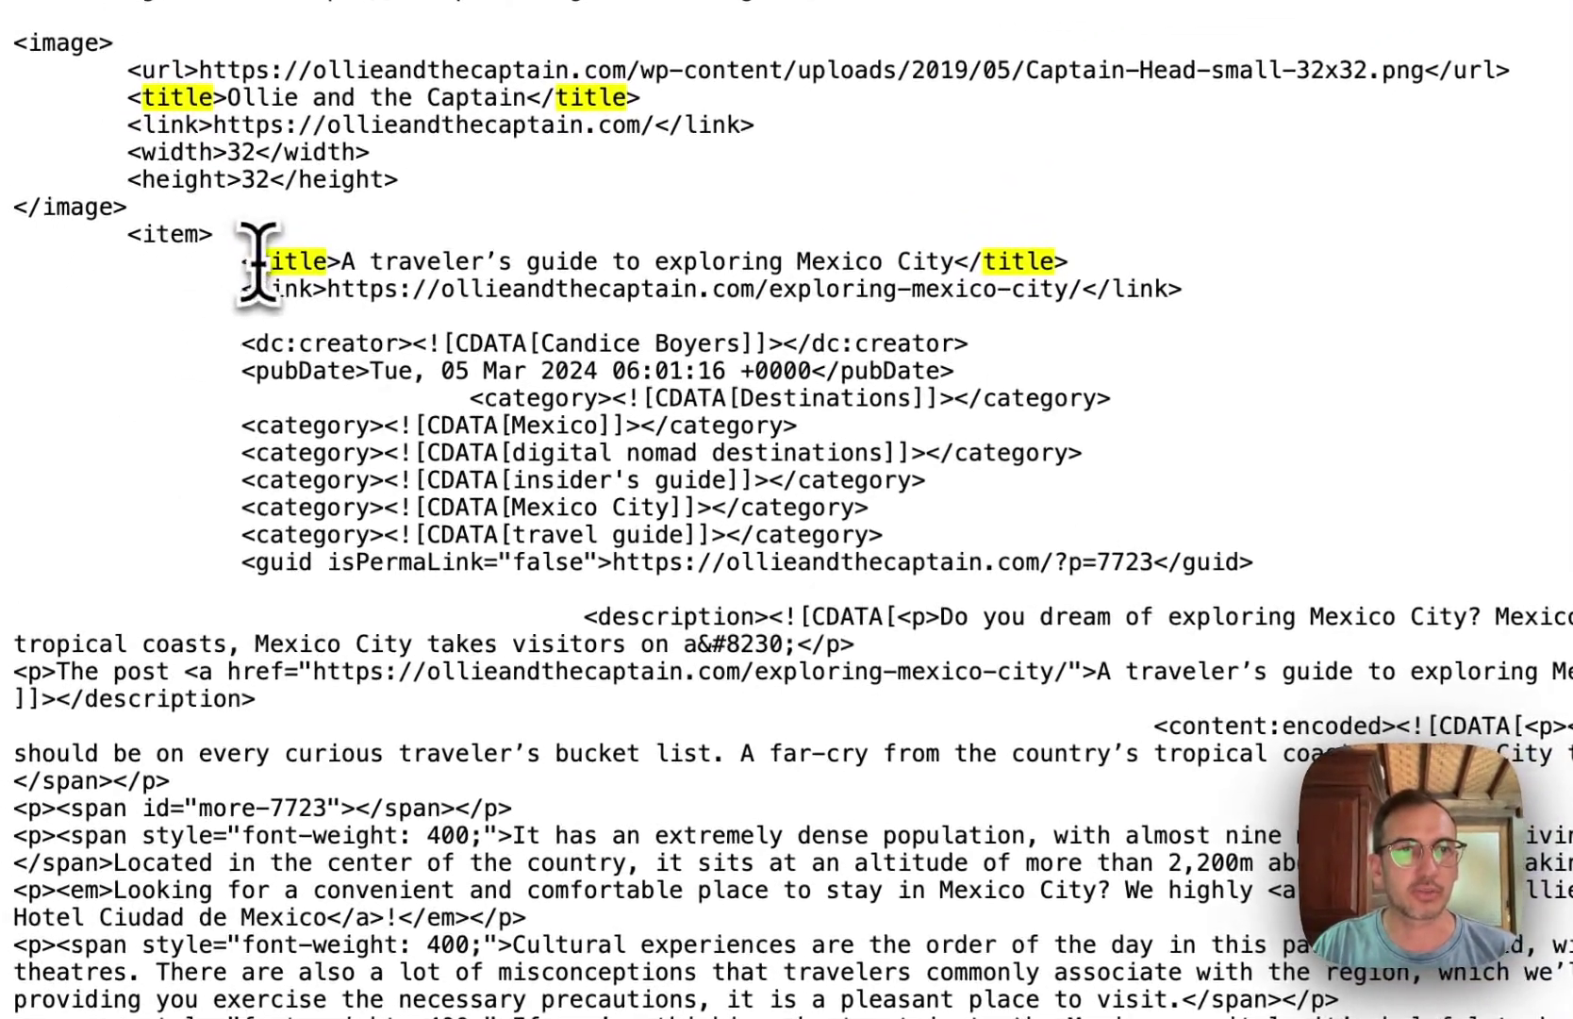
{"action": "left_click_drag", "start_coordinate": [121, 325], "coordinate": [136, 325]}
{"action": "left_click_drag", "start_coordinate": [274, 264], "coordinate": [340, 261]}
{"action": "key", "text": "super+e"}
{"action": "key", "text": "super+g"}
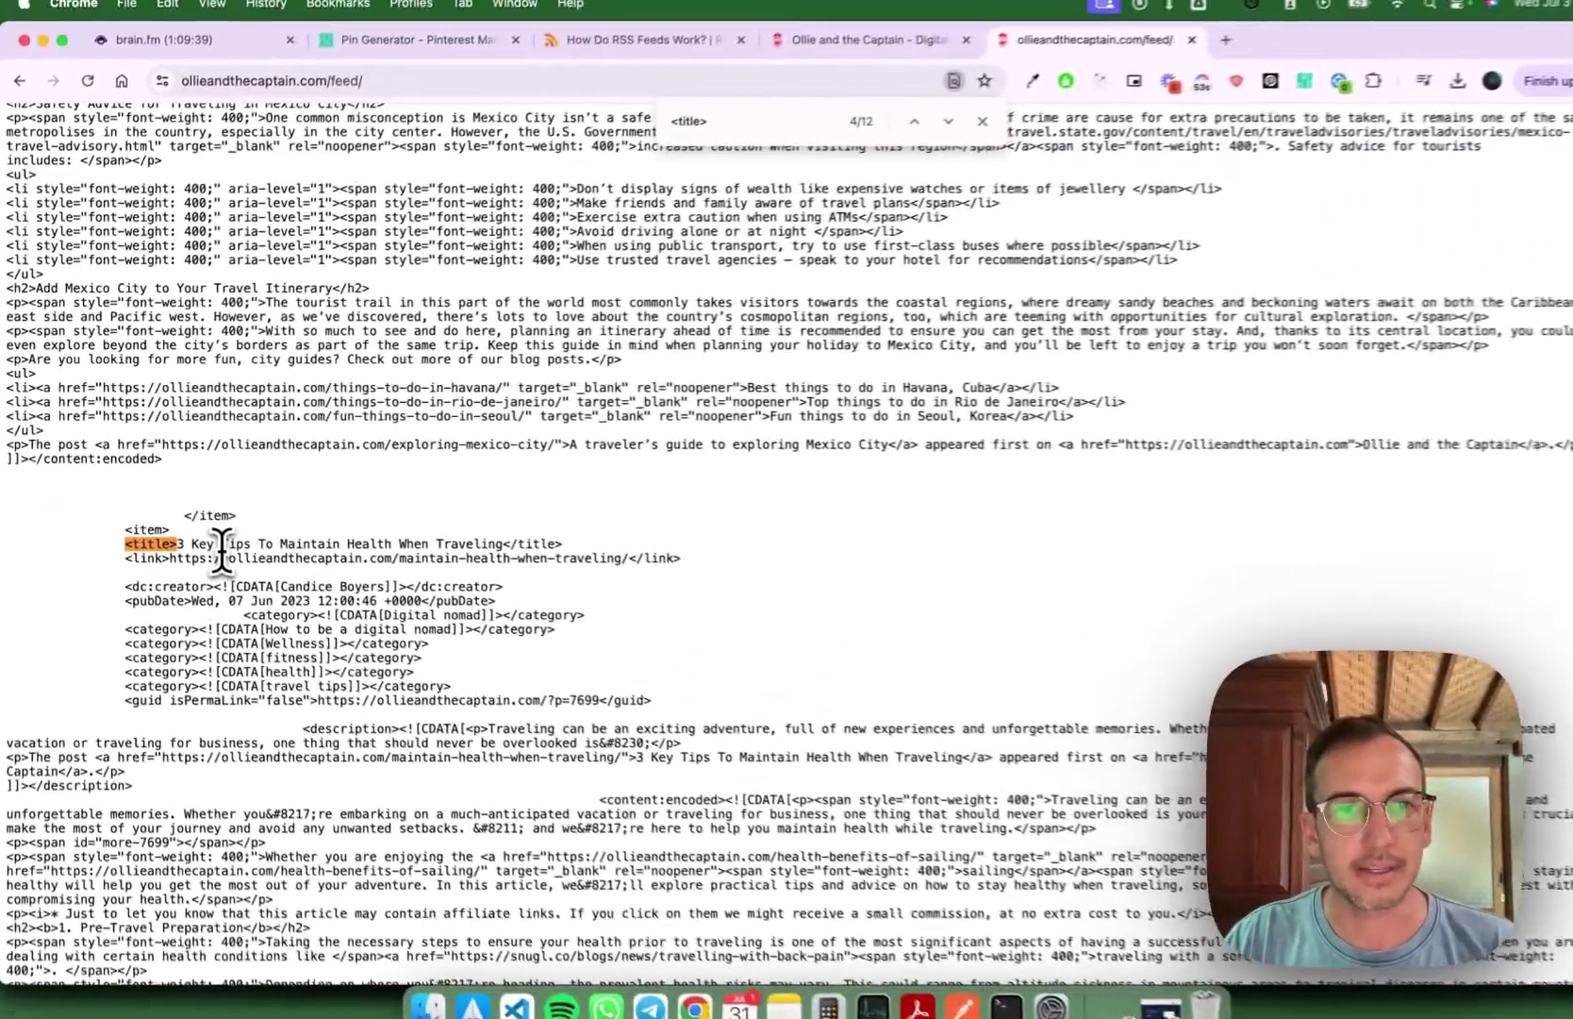
{"action": "key", "text": "super+g"}
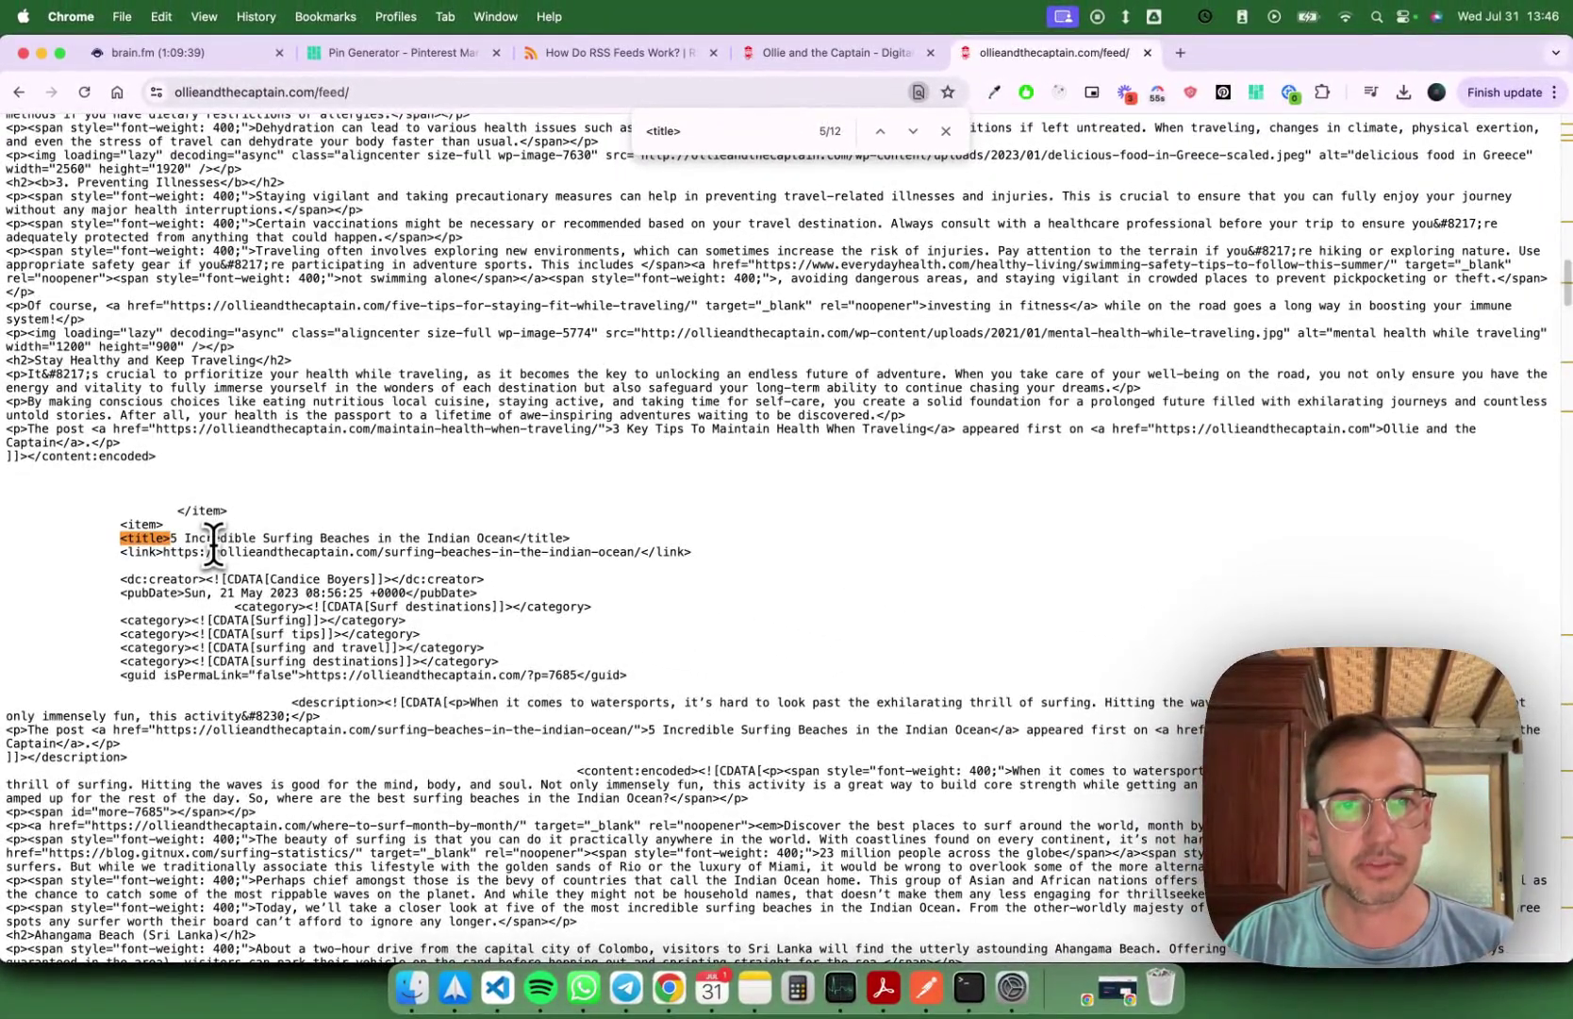
{"action": "key", "text": "super+g"}
{"action": "scroll", "coordinate": [645, 411], "scroll_direction": "up", "scroll_amount": 20}
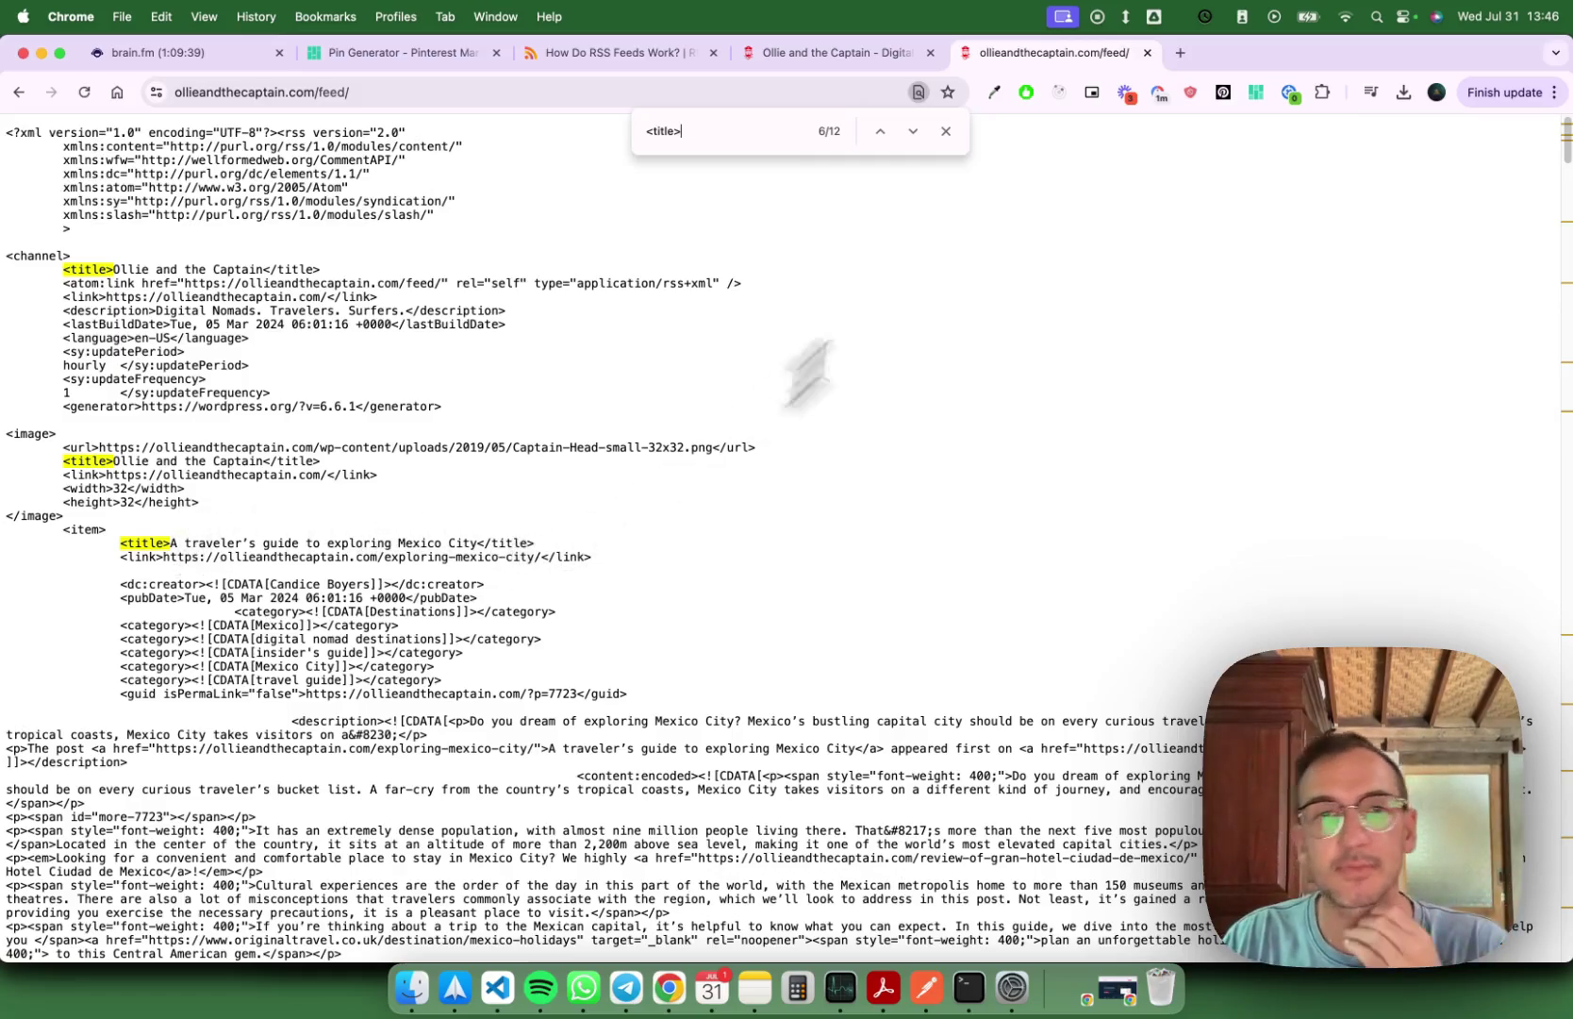
Step: Go to Pin Generator's RSS Feeds page, read the automatic-pins explanation, and begin a new feed connection
{"action": "left_click", "coordinate": [454, 54]}
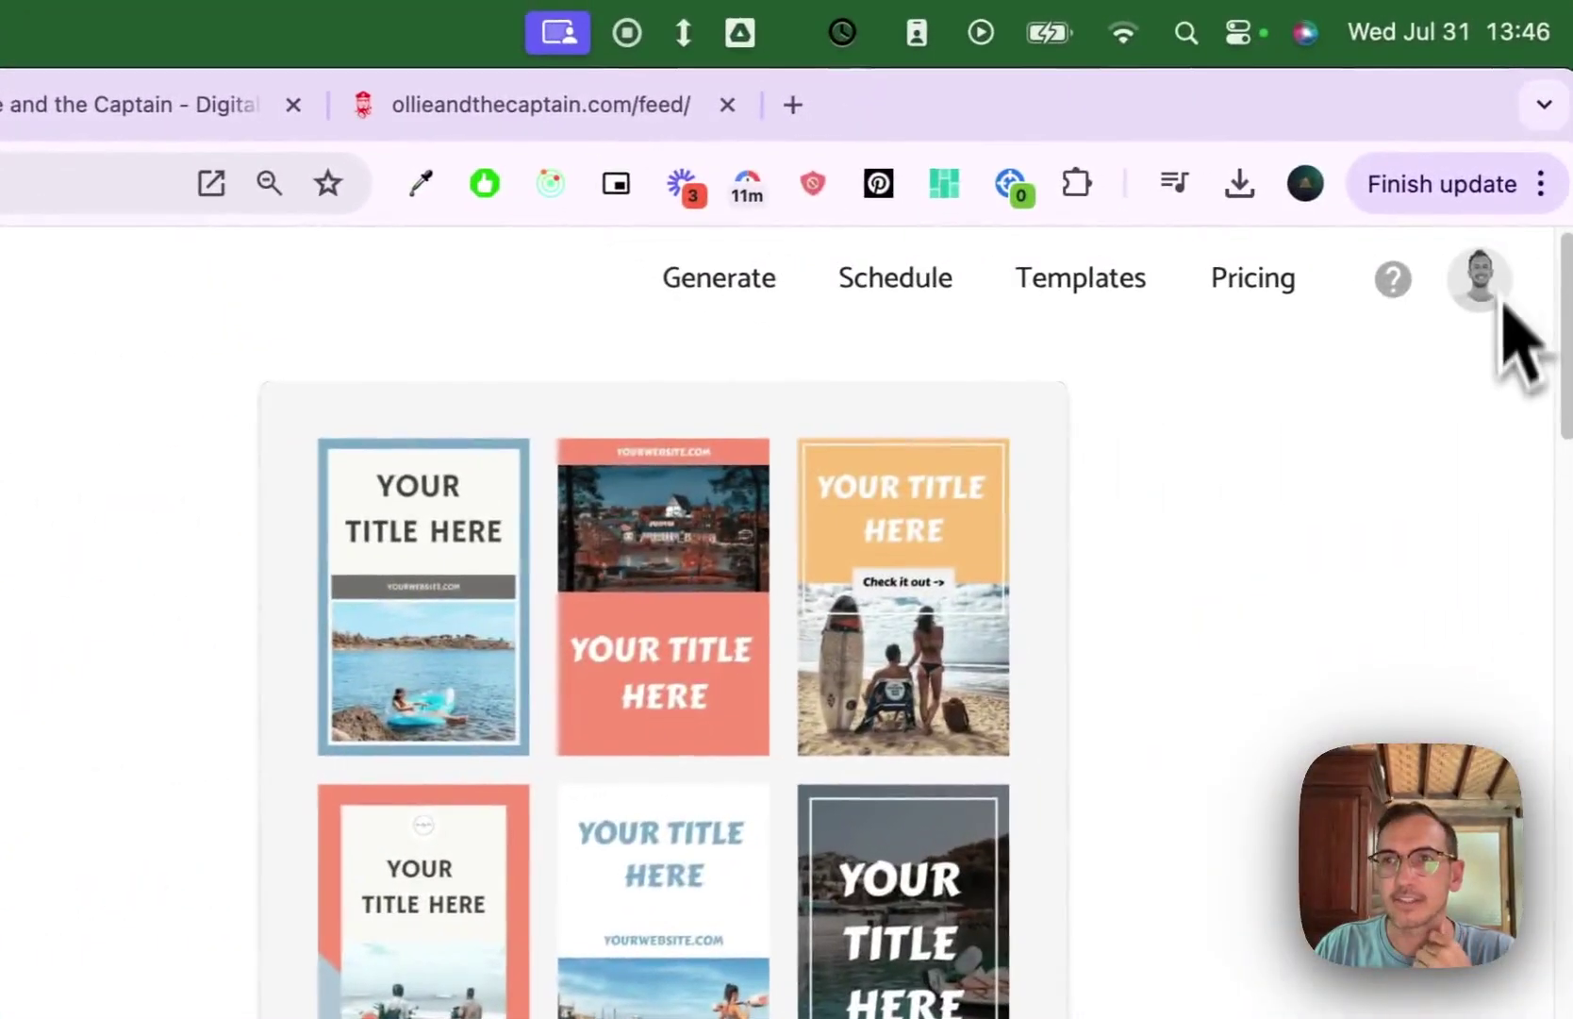
{"action": "left_click", "coordinate": [1476, 278]}
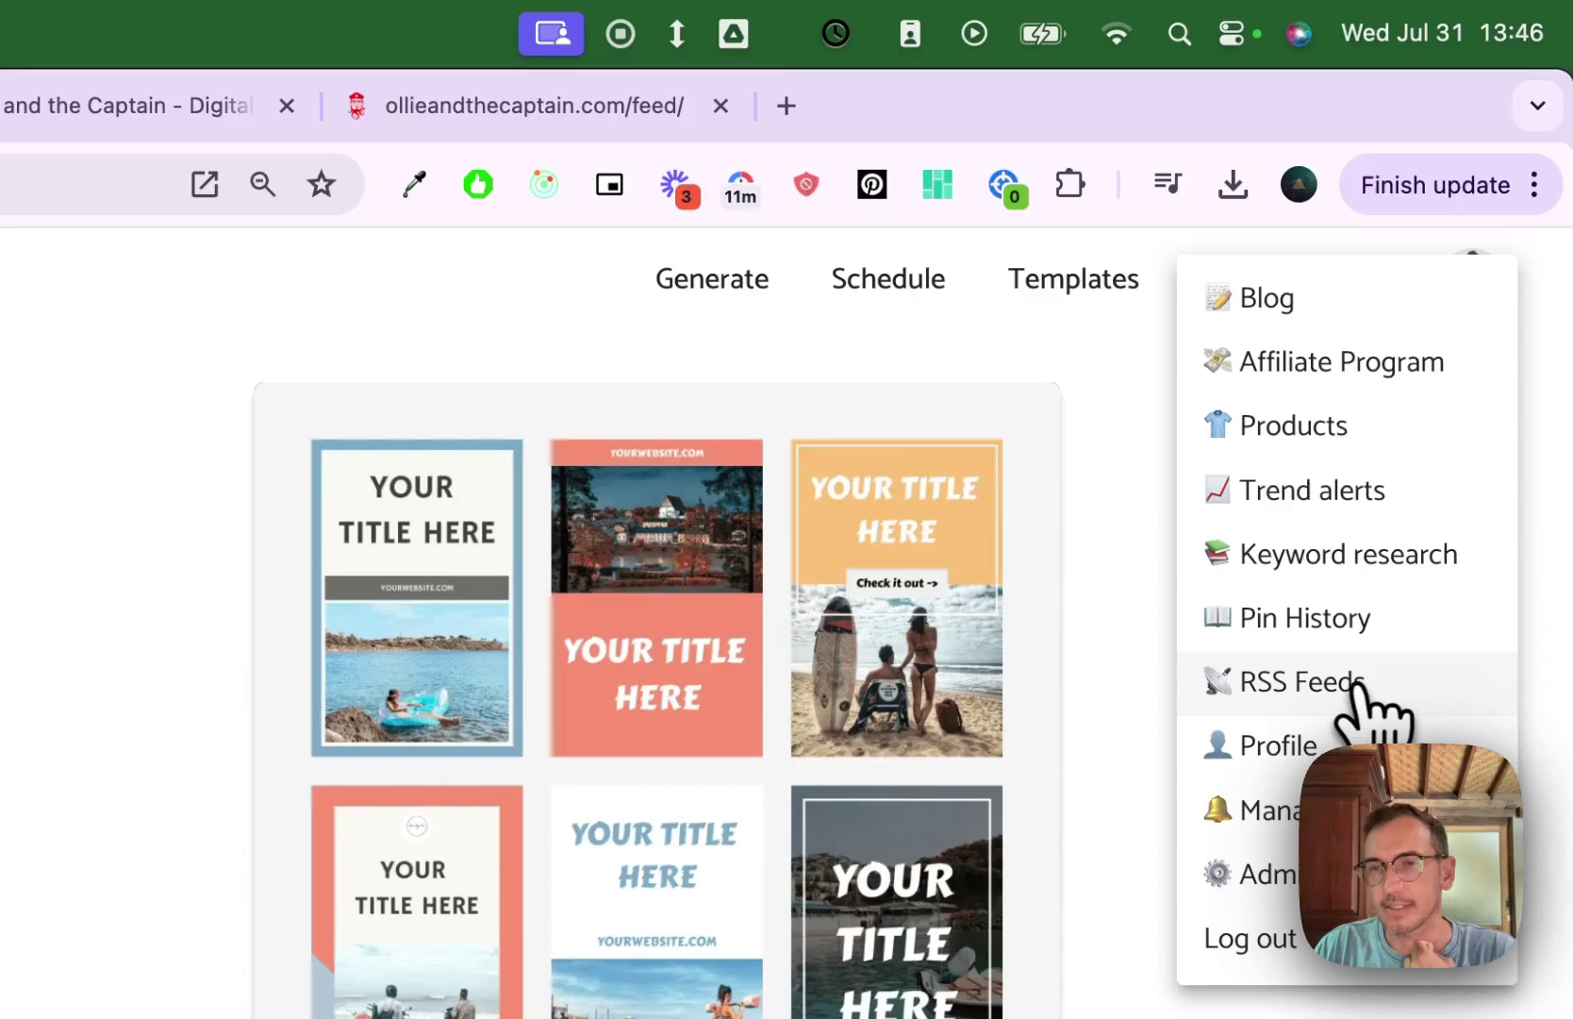
{"action": "left_click", "coordinate": [1351, 683]}
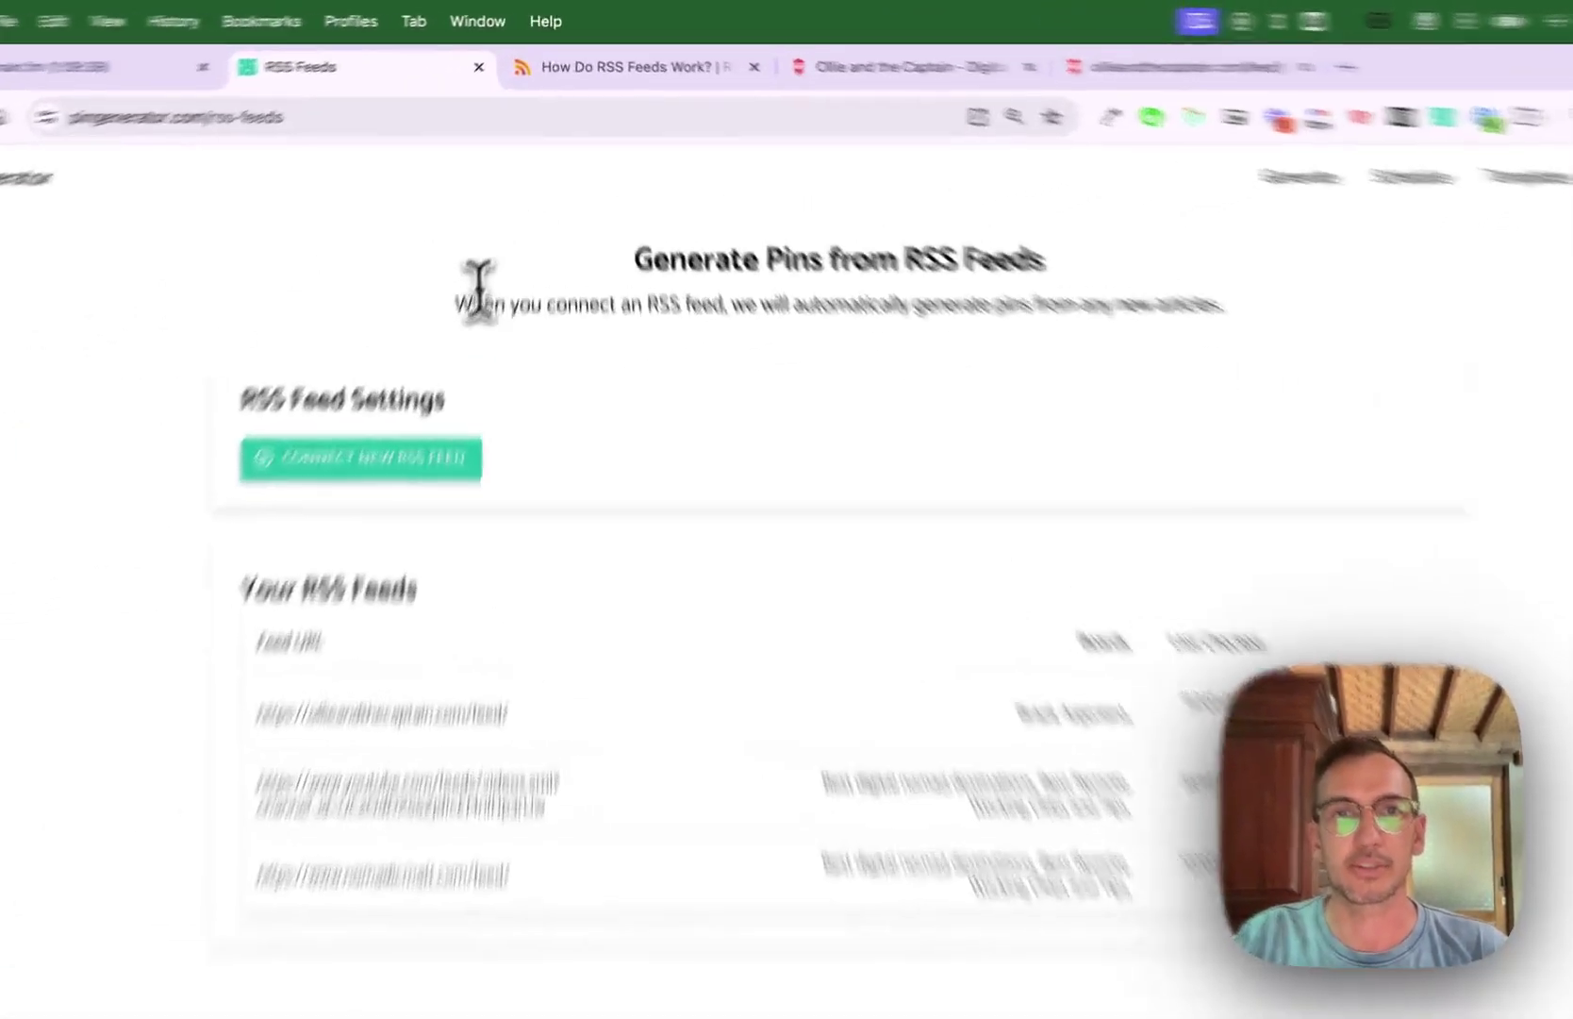
{"action": "left_click_drag", "start_coordinate": [477, 240], "coordinate": [757, 241]}
{"action": "left_click_drag", "start_coordinate": [951, 485], "coordinate": [1323, 495]}
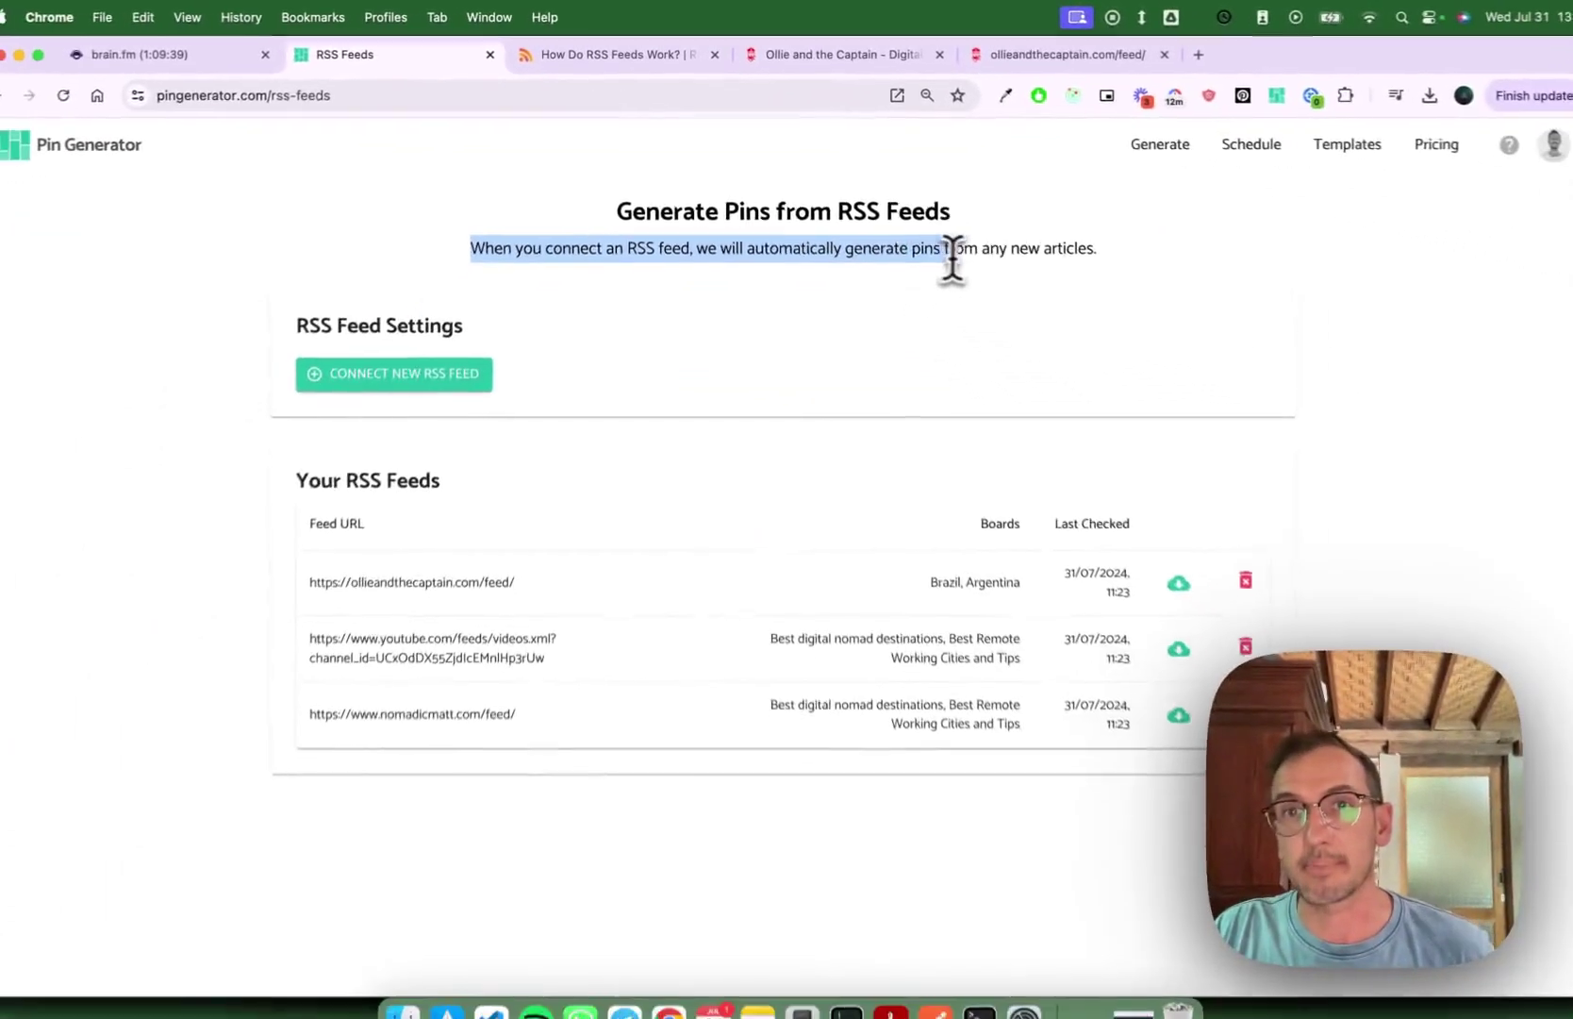
{"action": "left_click_drag", "start_coordinate": [953, 254], "coordinate": [1092, 245]}
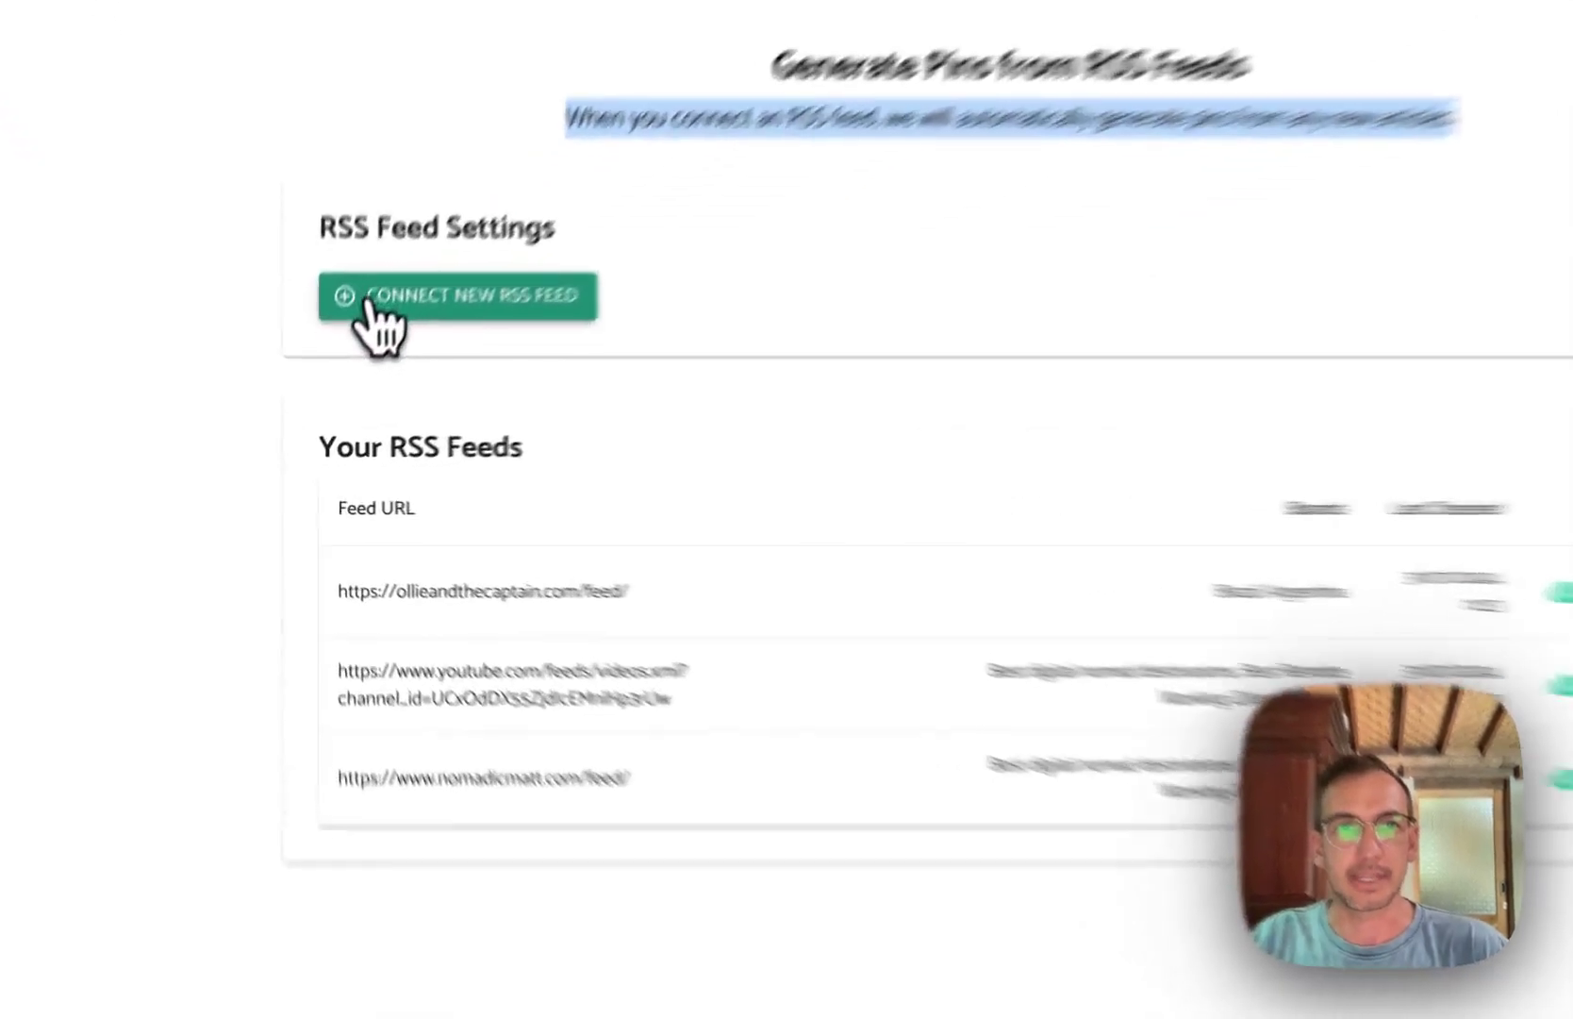
{"action": "left_click", "coordinate": [373, 361]}
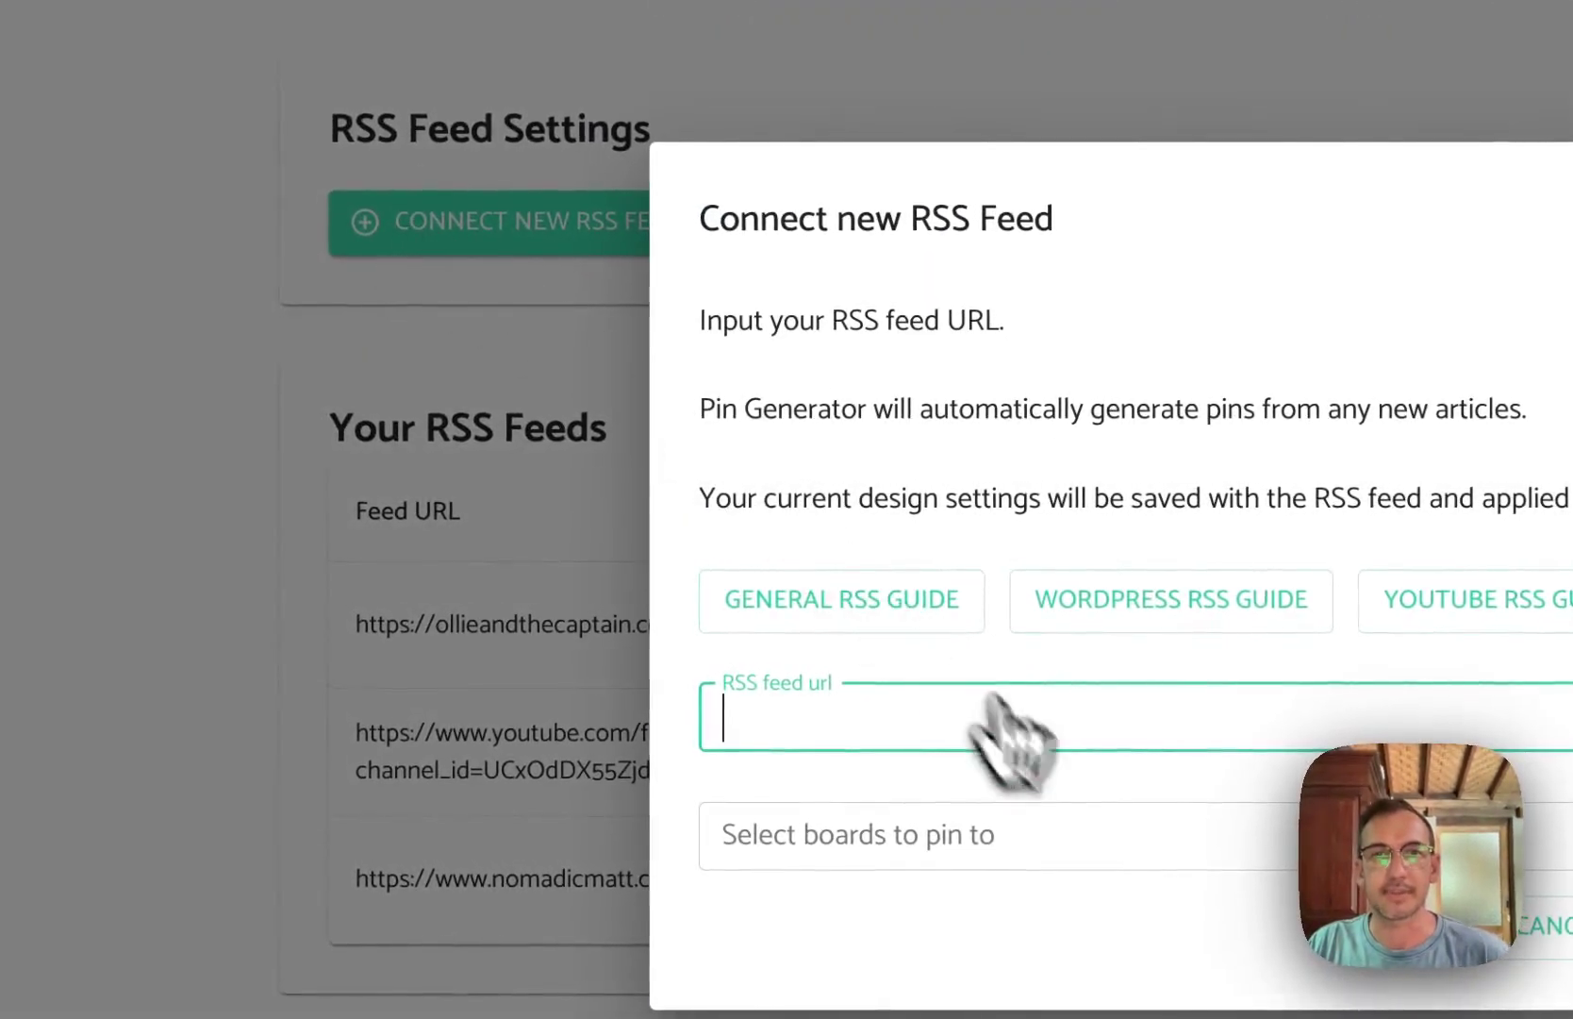
Step: Fill in the ollieandthecaptain.com feed URL and preview three sample pins
{"action": "left_click", "coordinate": [1089, 738]}
{"action": "left_click", "coordinate": [1132, 813]}
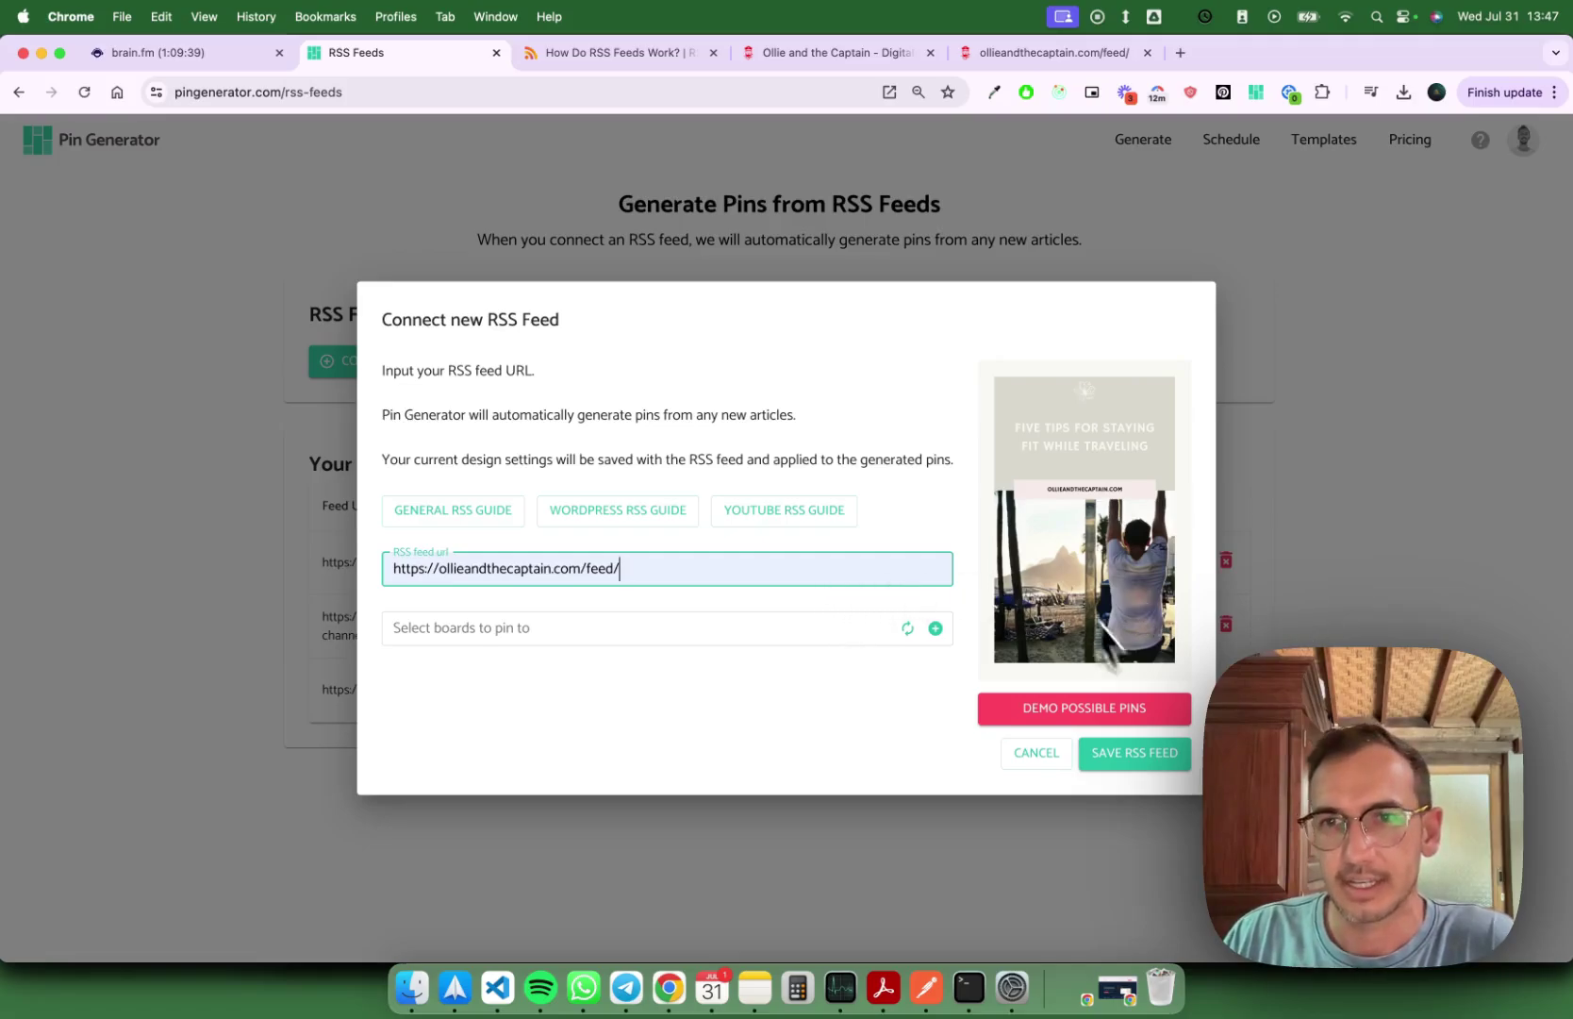
{"action": "left_click", "coordinate": [1102, 708]}
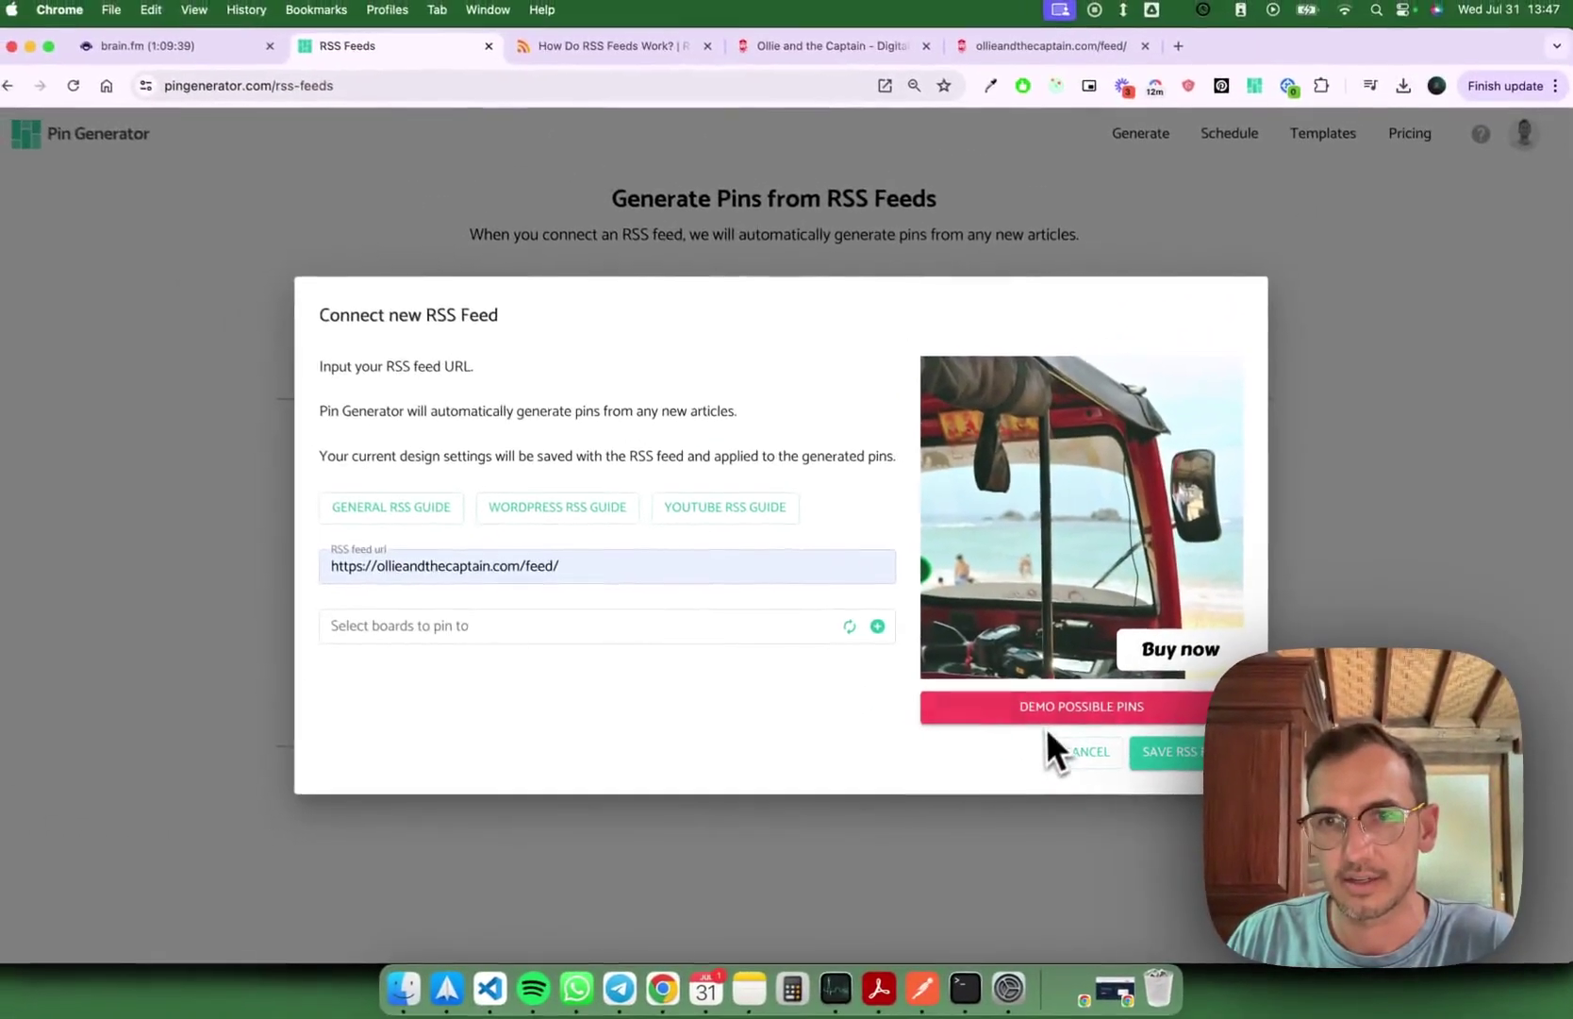
{"action": "left_click", "coordinate": [1052, 709]}
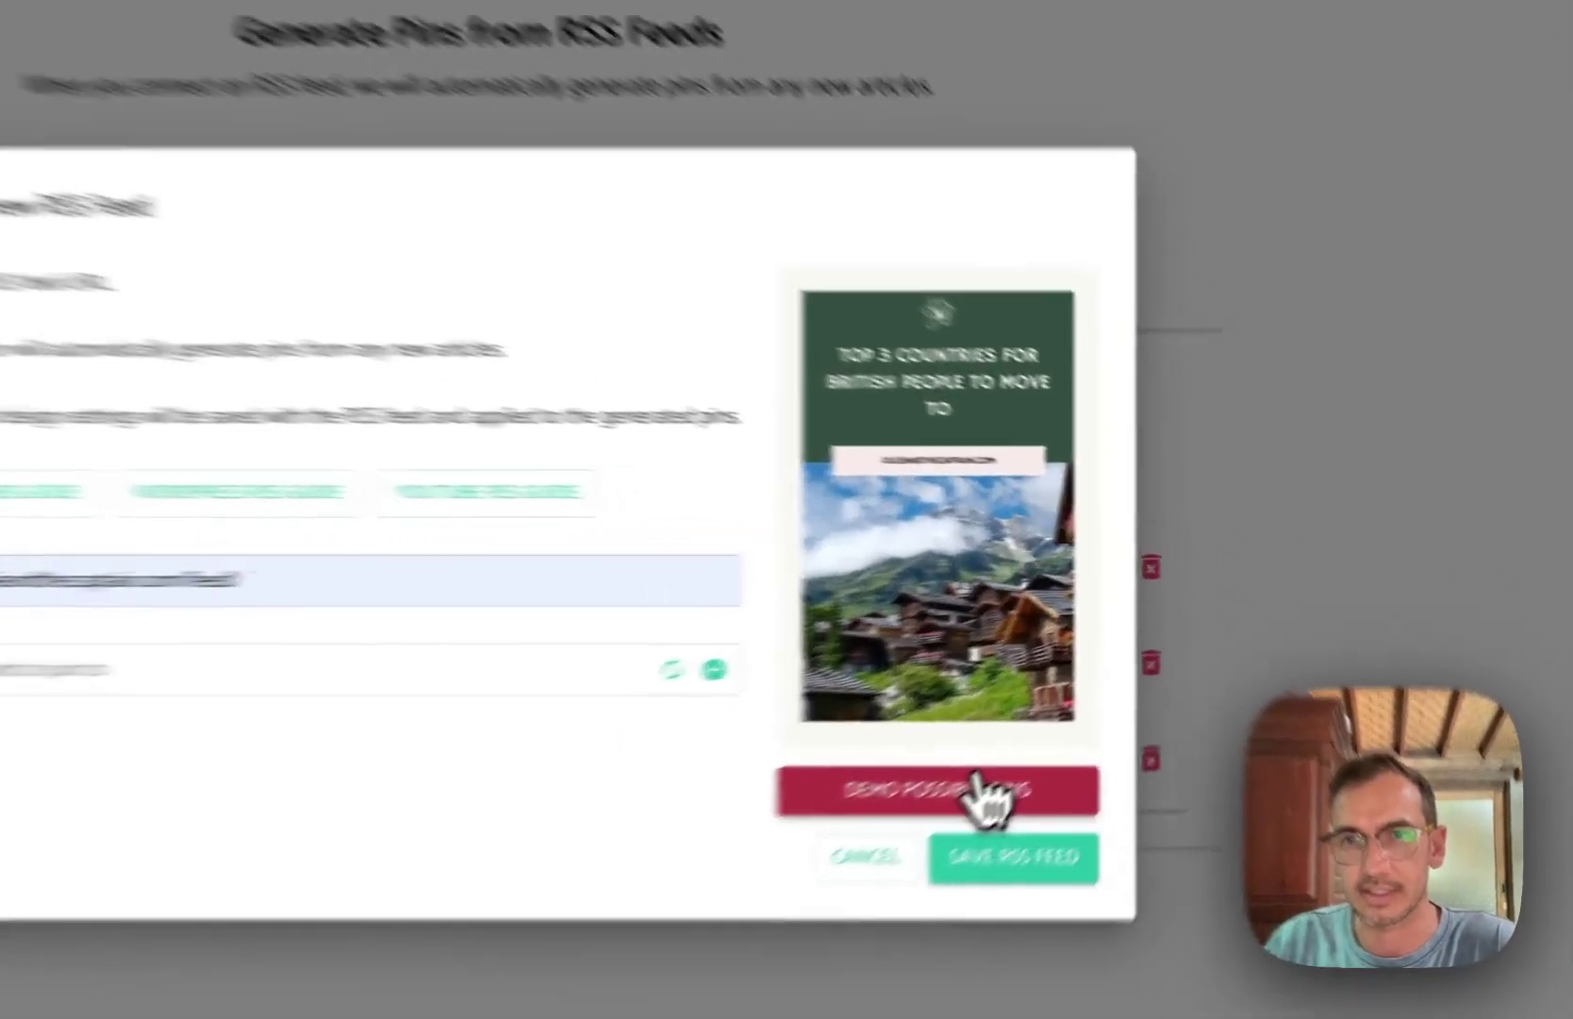
{"action": "left_click", "coordinate": [1119, 712]}
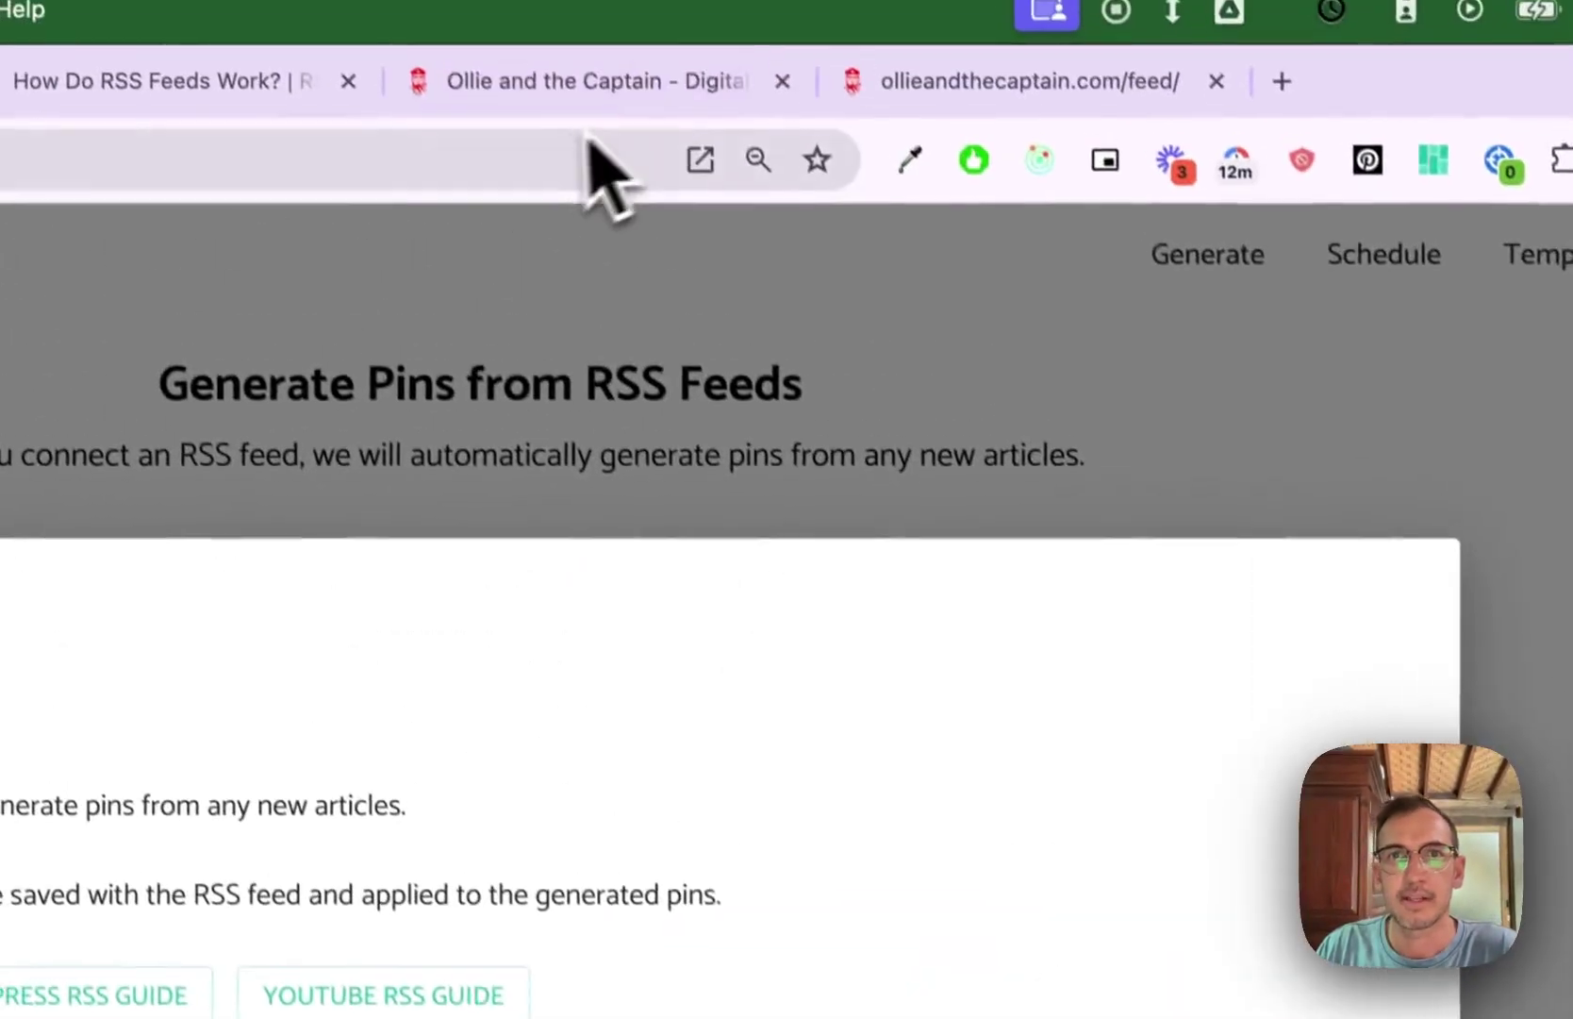
Step: Check the blog homepage, come back, and cancel the feed form without saving
{"action": "left_click", "coordinate": [599, 80]}
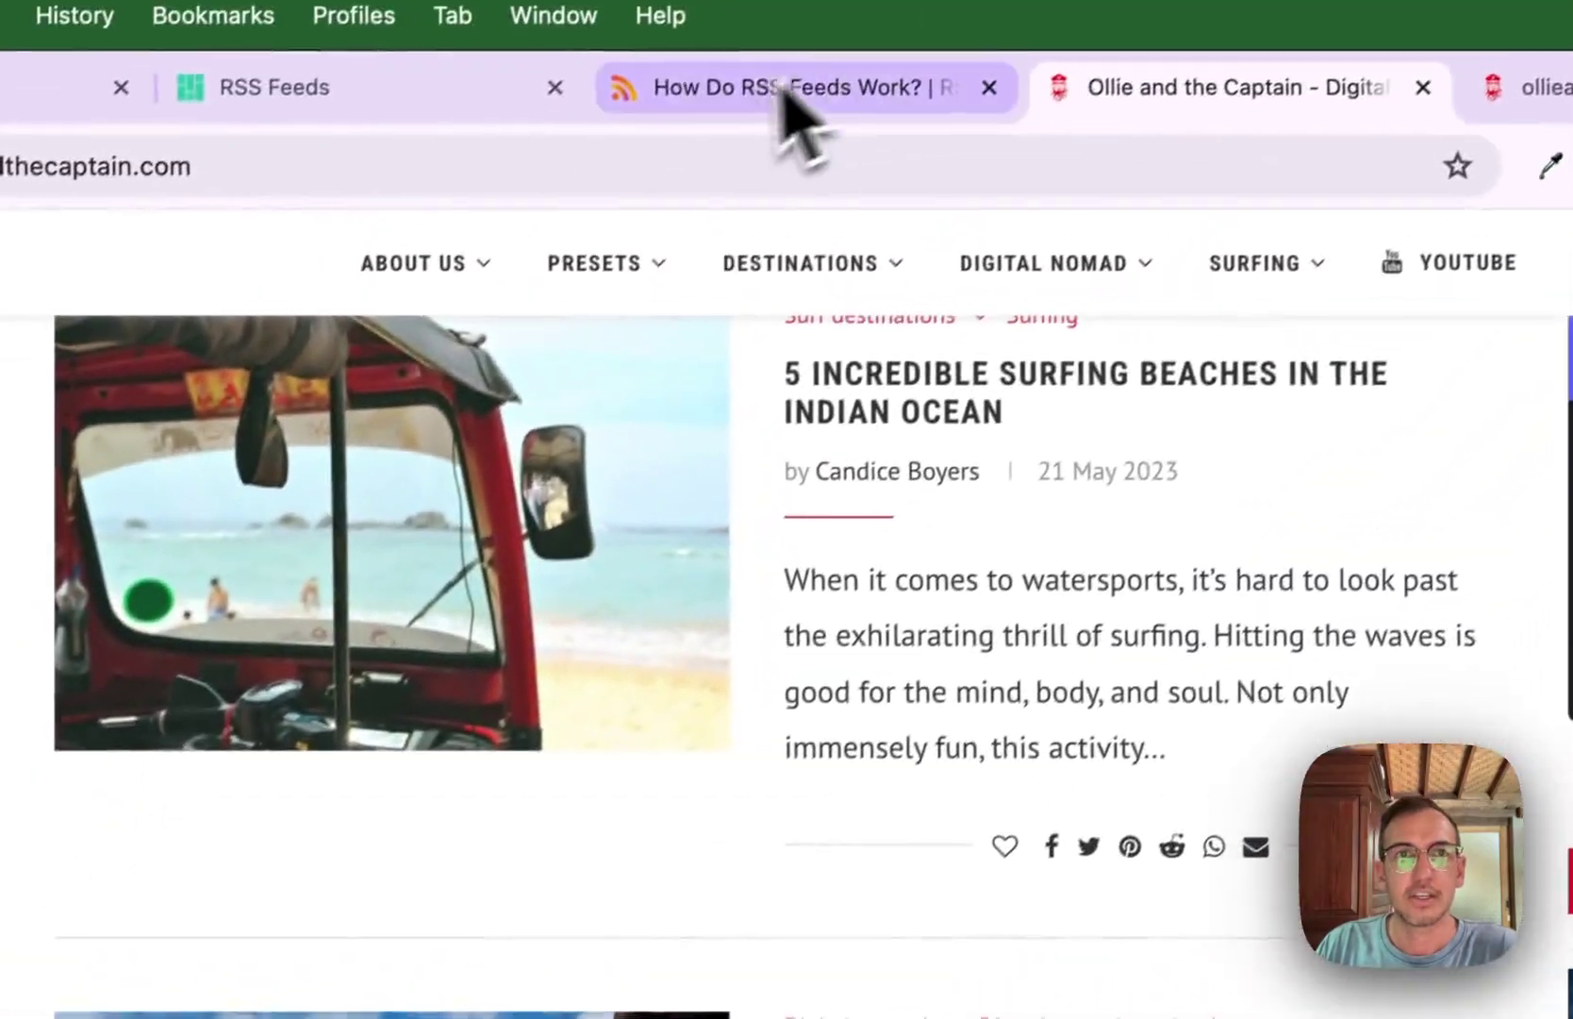
{"action": "left_click", "coordinate": [421, 84]}
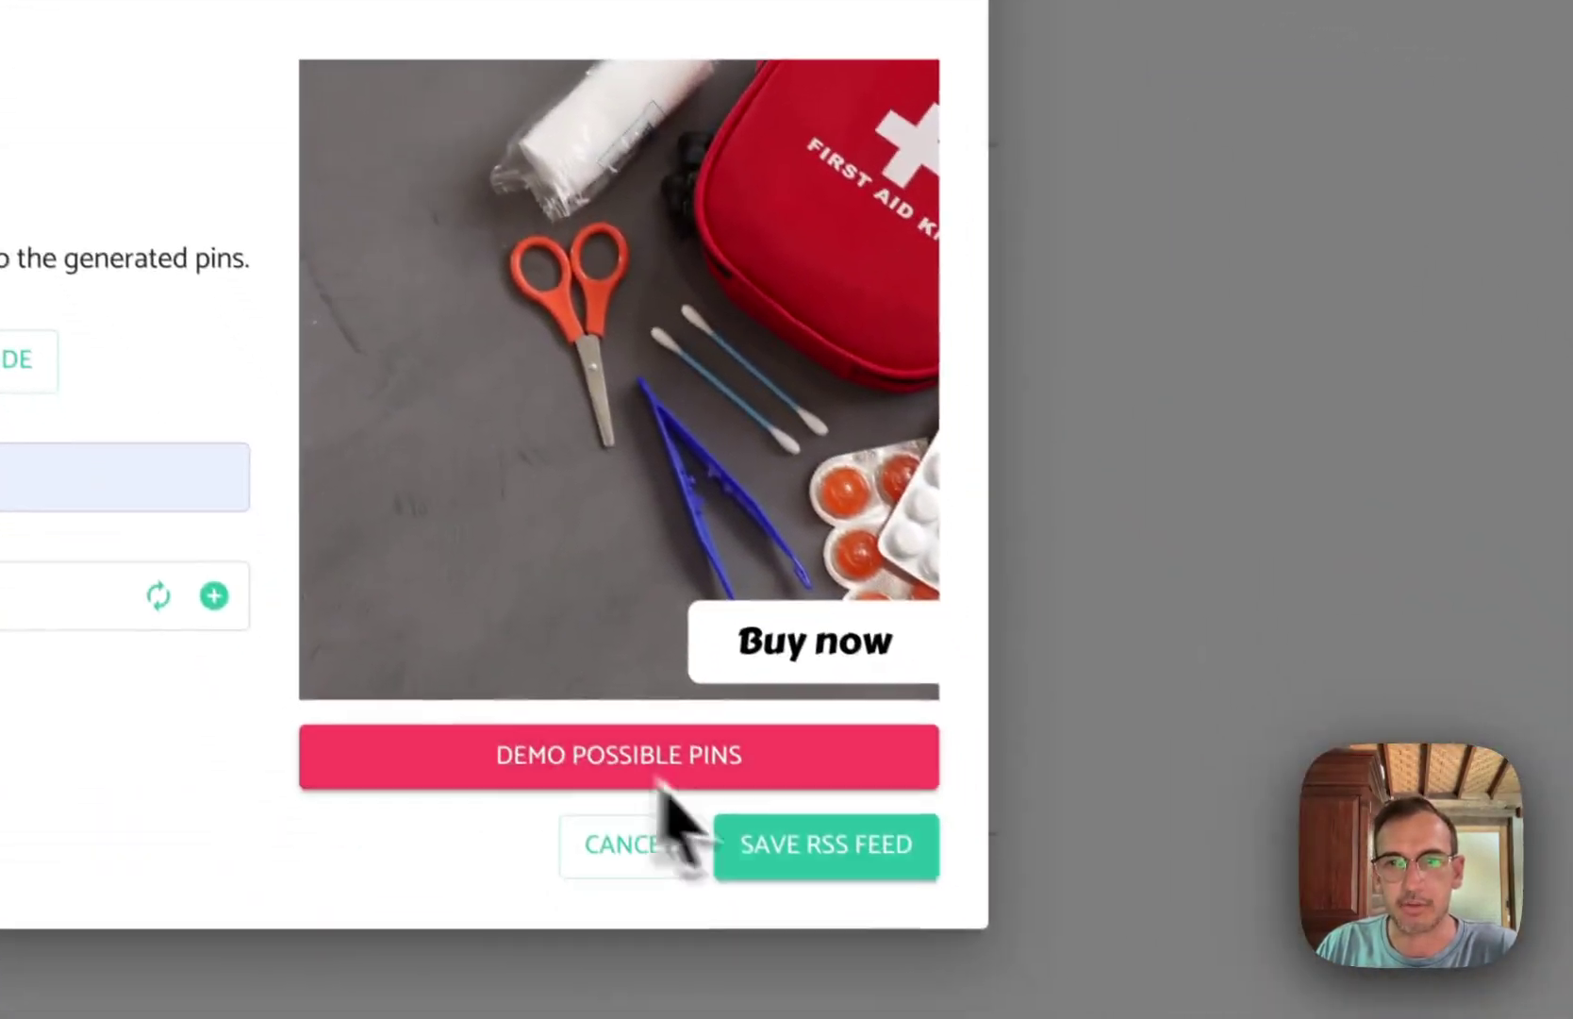
{"action": "left_click", "coordinate": [715, 970]}
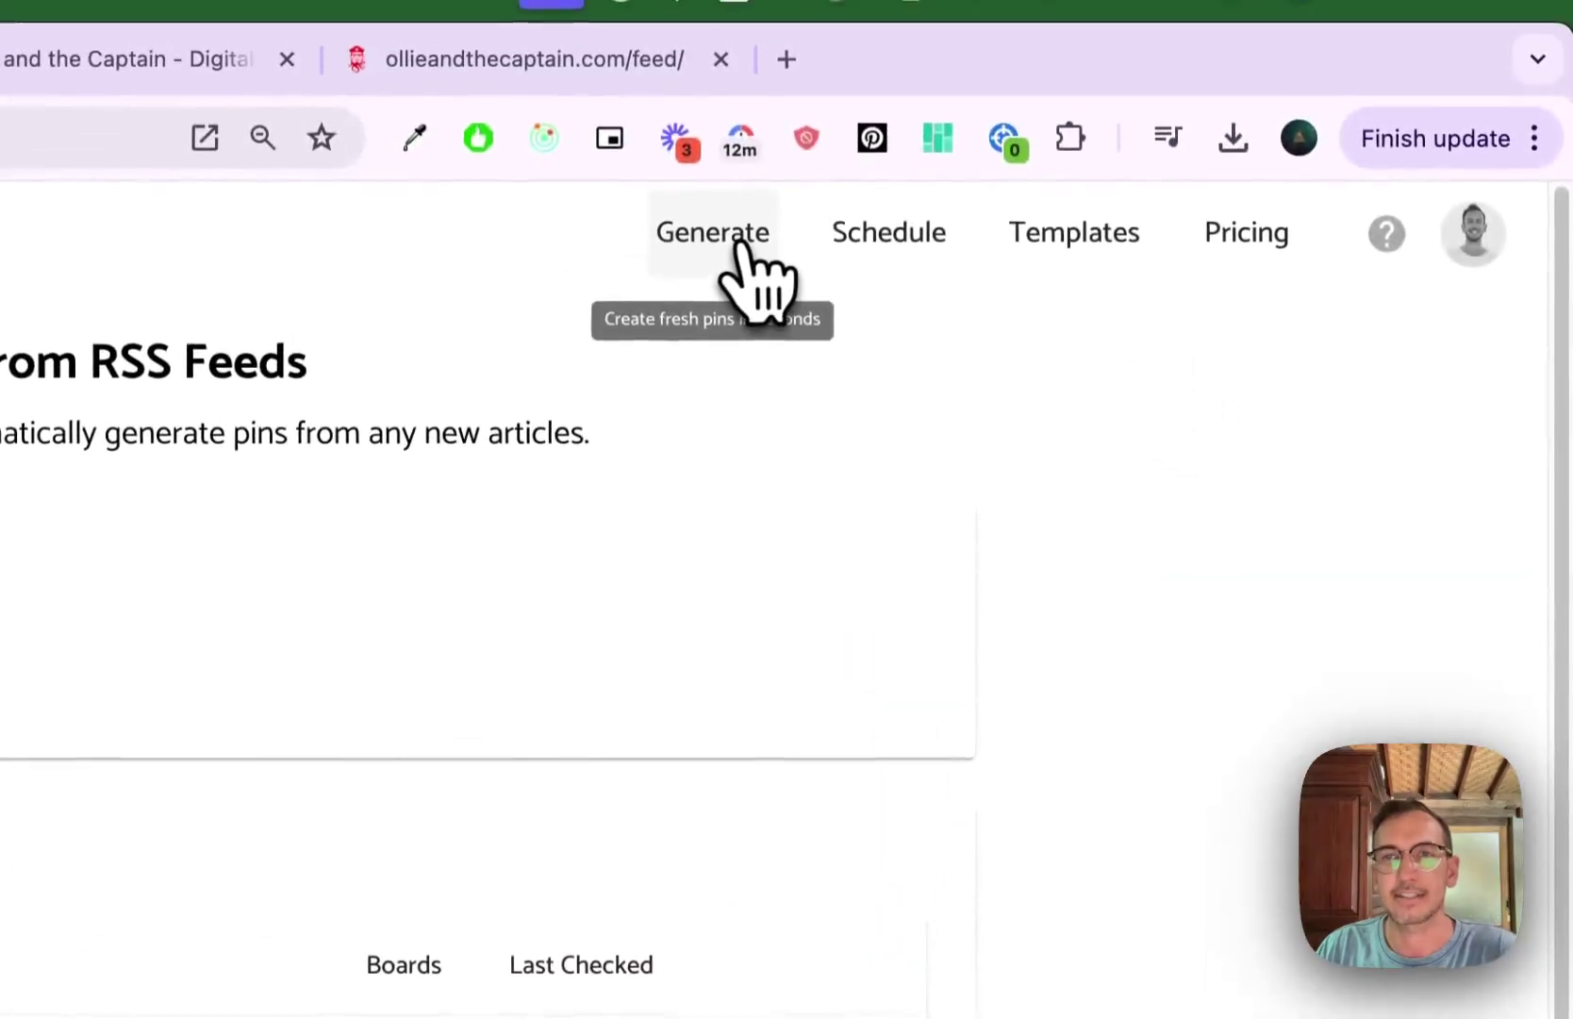
Step: On the generate page, apply the pink, coral, green, blue, orange colour palette
{"action": "left_click", "coordinate": [745, 193]}
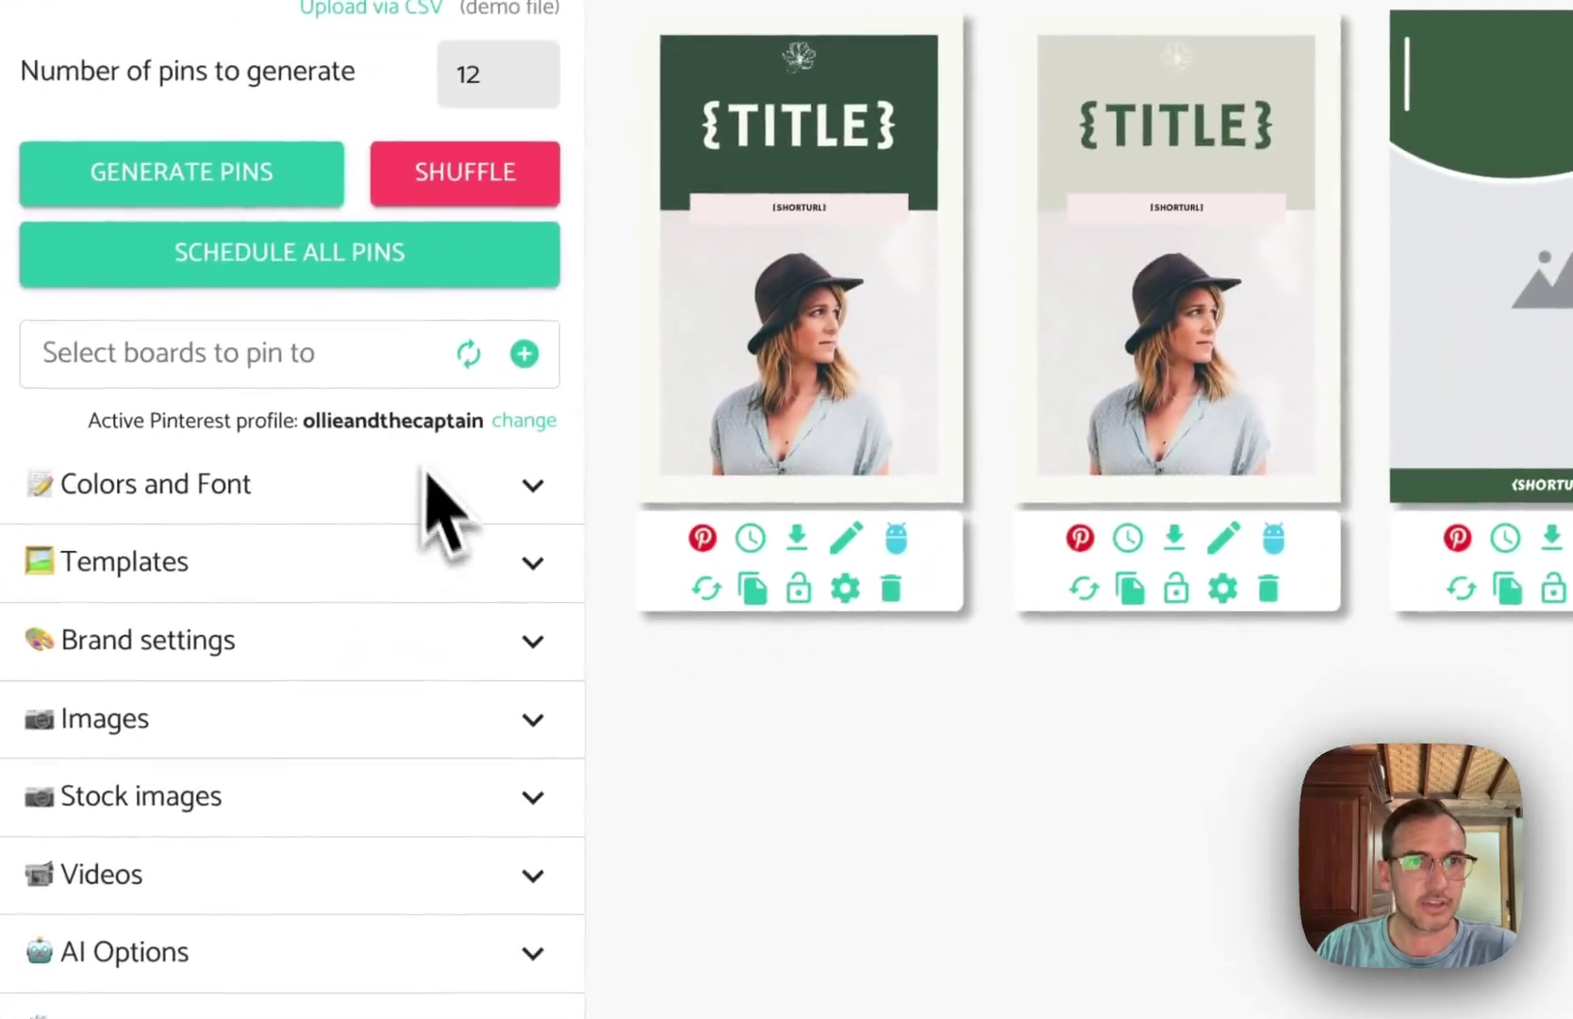
{"action": "left_click", "coordinate": [429, 528]}
{"action": "left_click", "coordinate": [514, 570]}
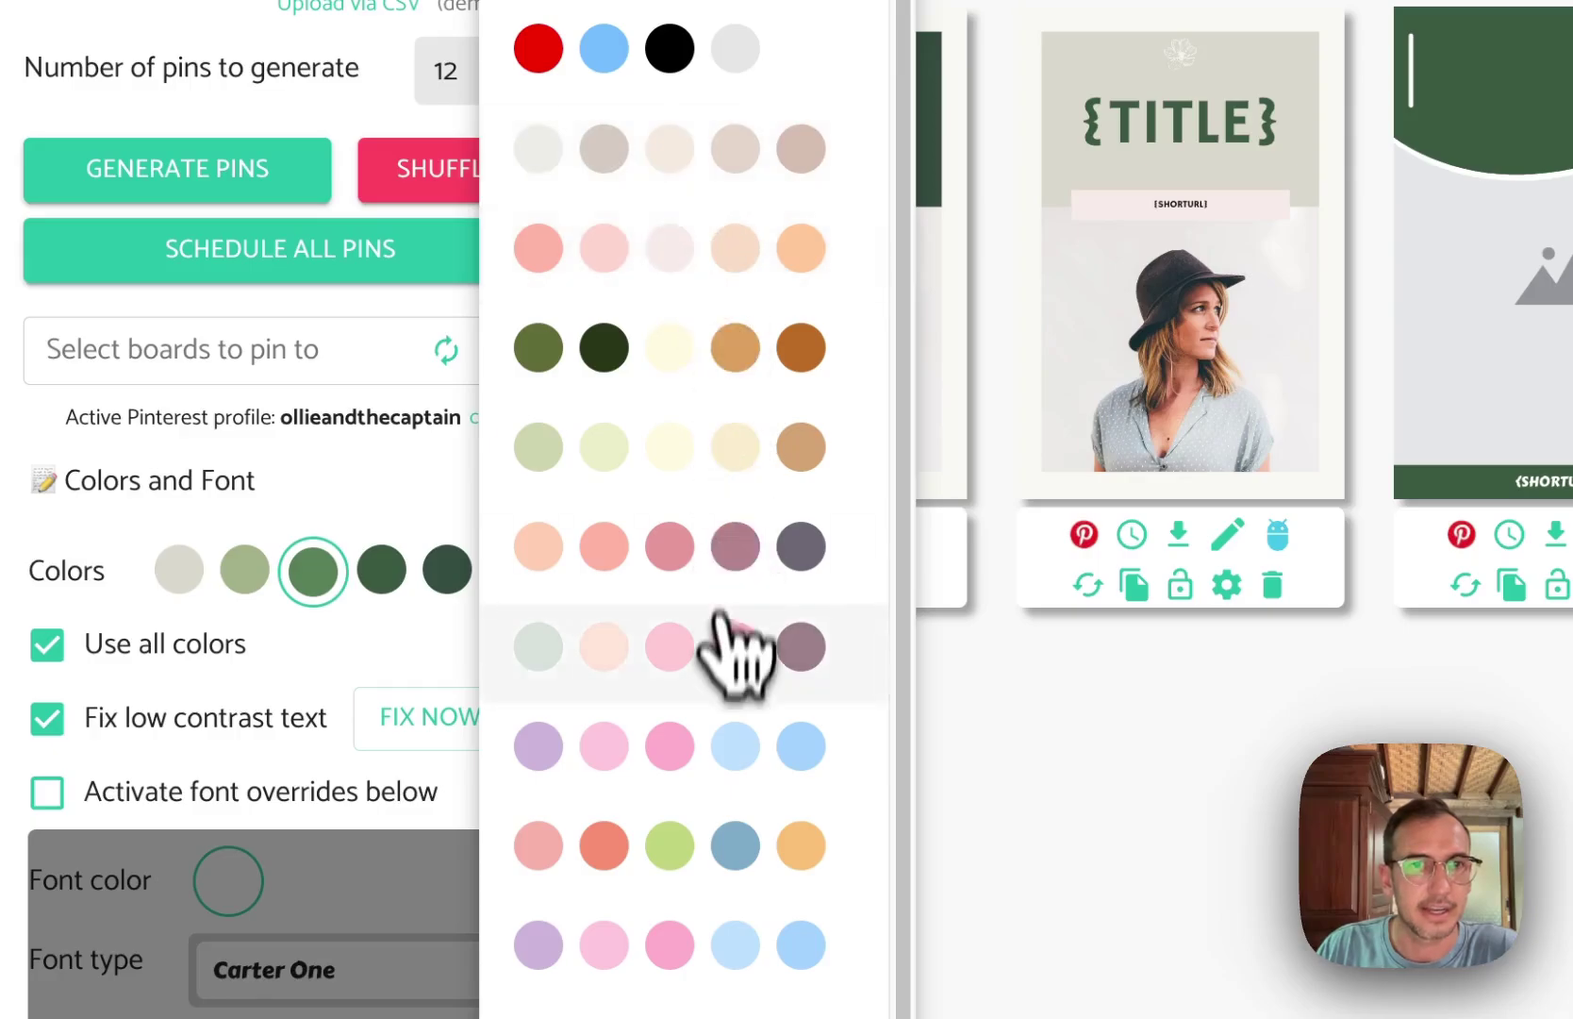
{"action": "left_click", "coordinate": [741, 842]}
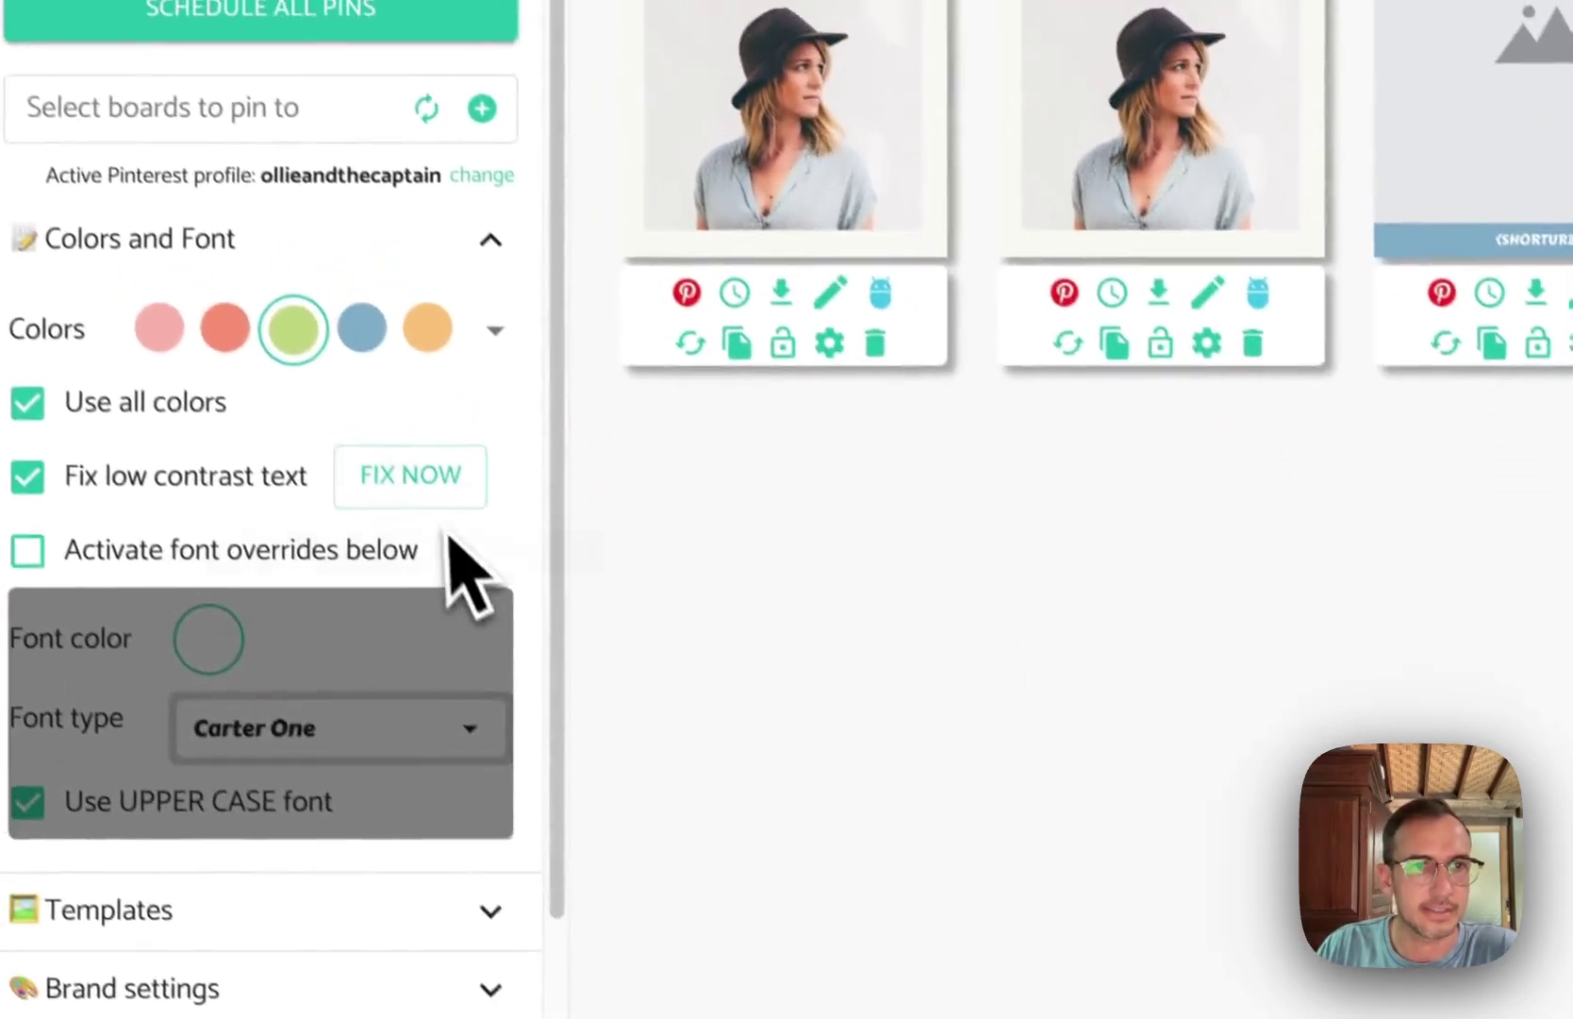
Step: Expand the Templates section and open the template picker to choose pin templates
{"action": "scroll", "coordinate": [444, 358], "scroll_direction": "down", "scroll_amount": 5}
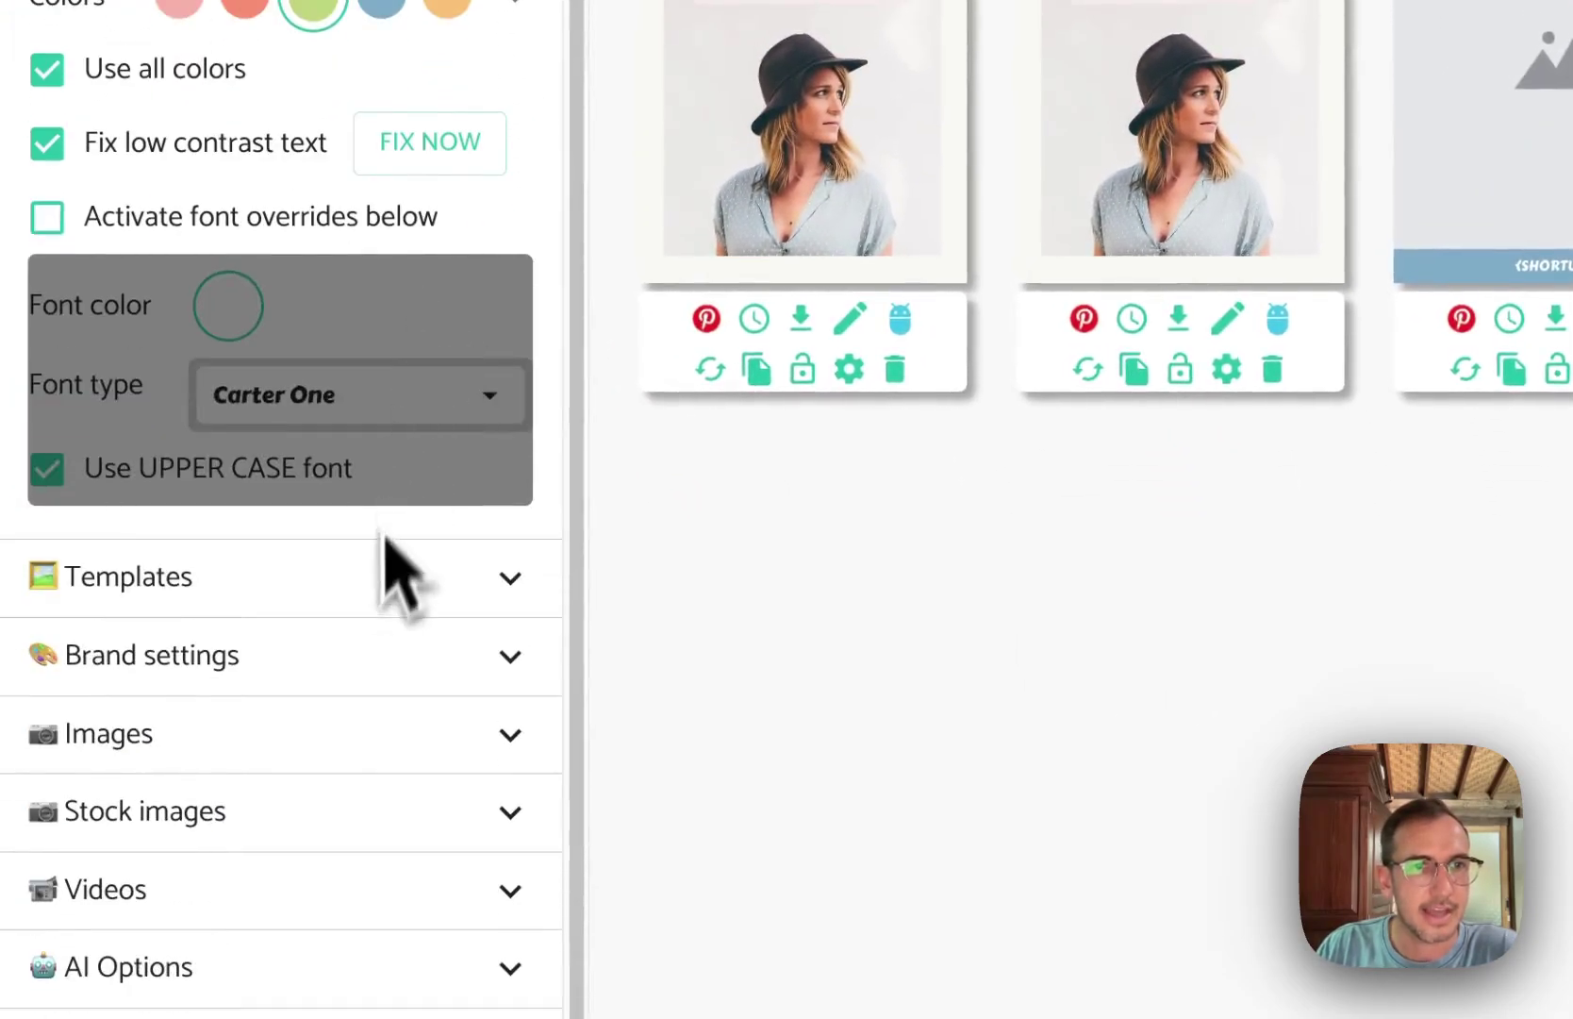
{"action": "left_click", "coordinate": [396, 576]}
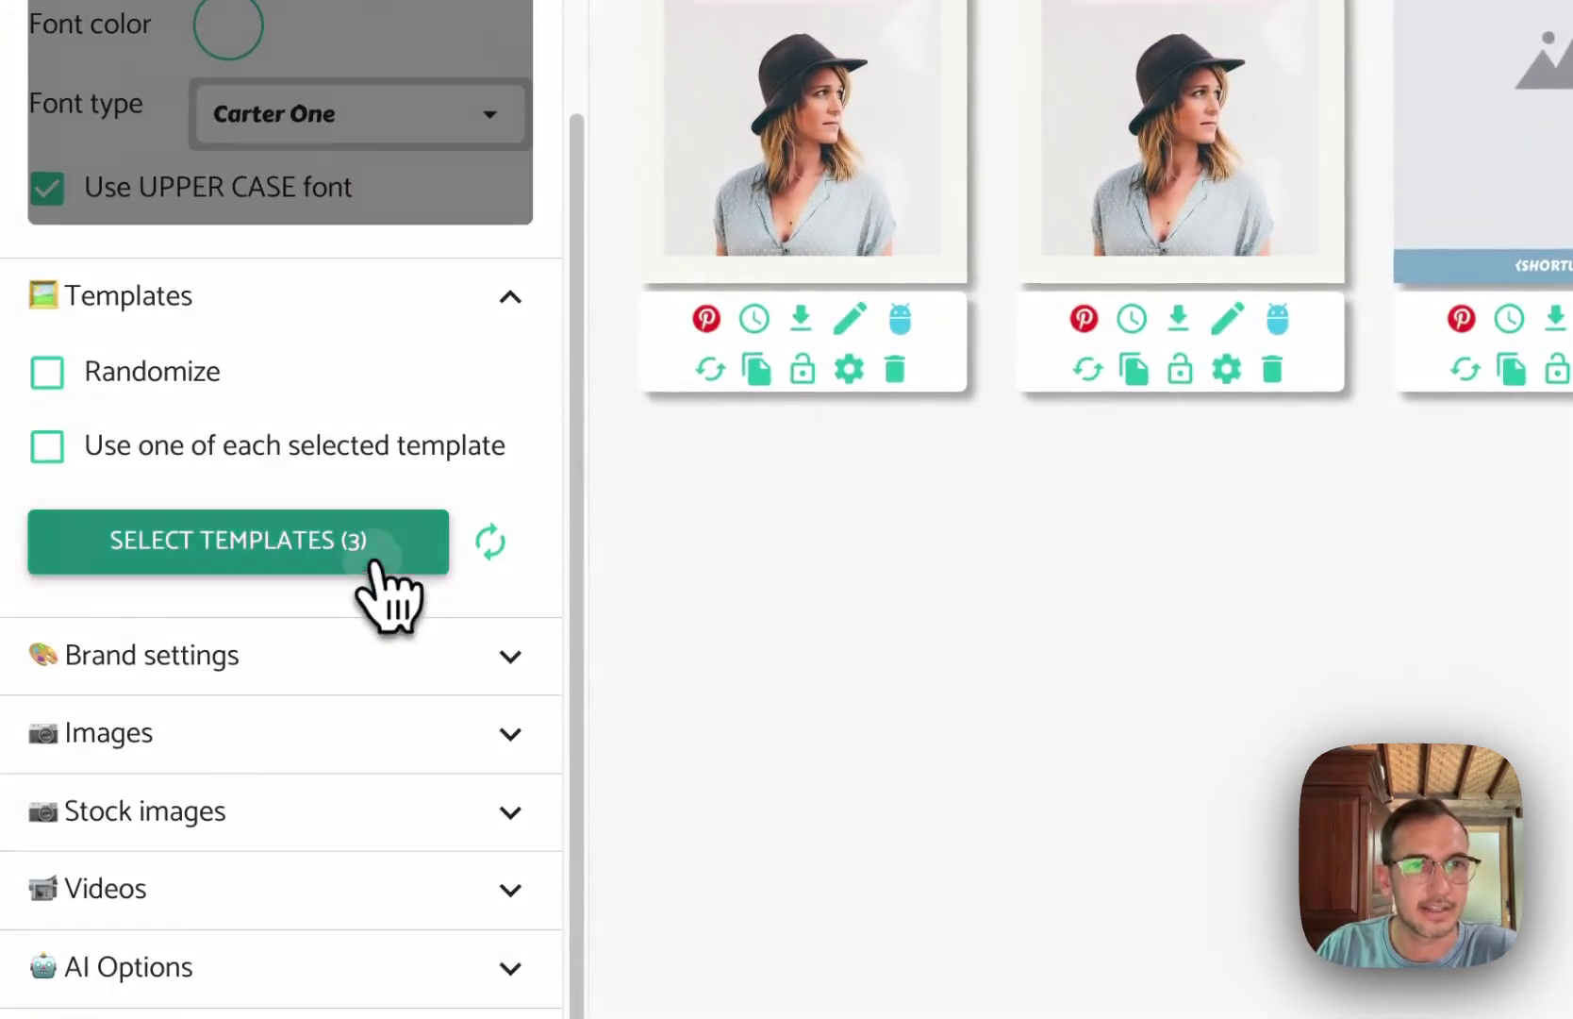
{"action": "left_click", "coordinate": [372, 547]}
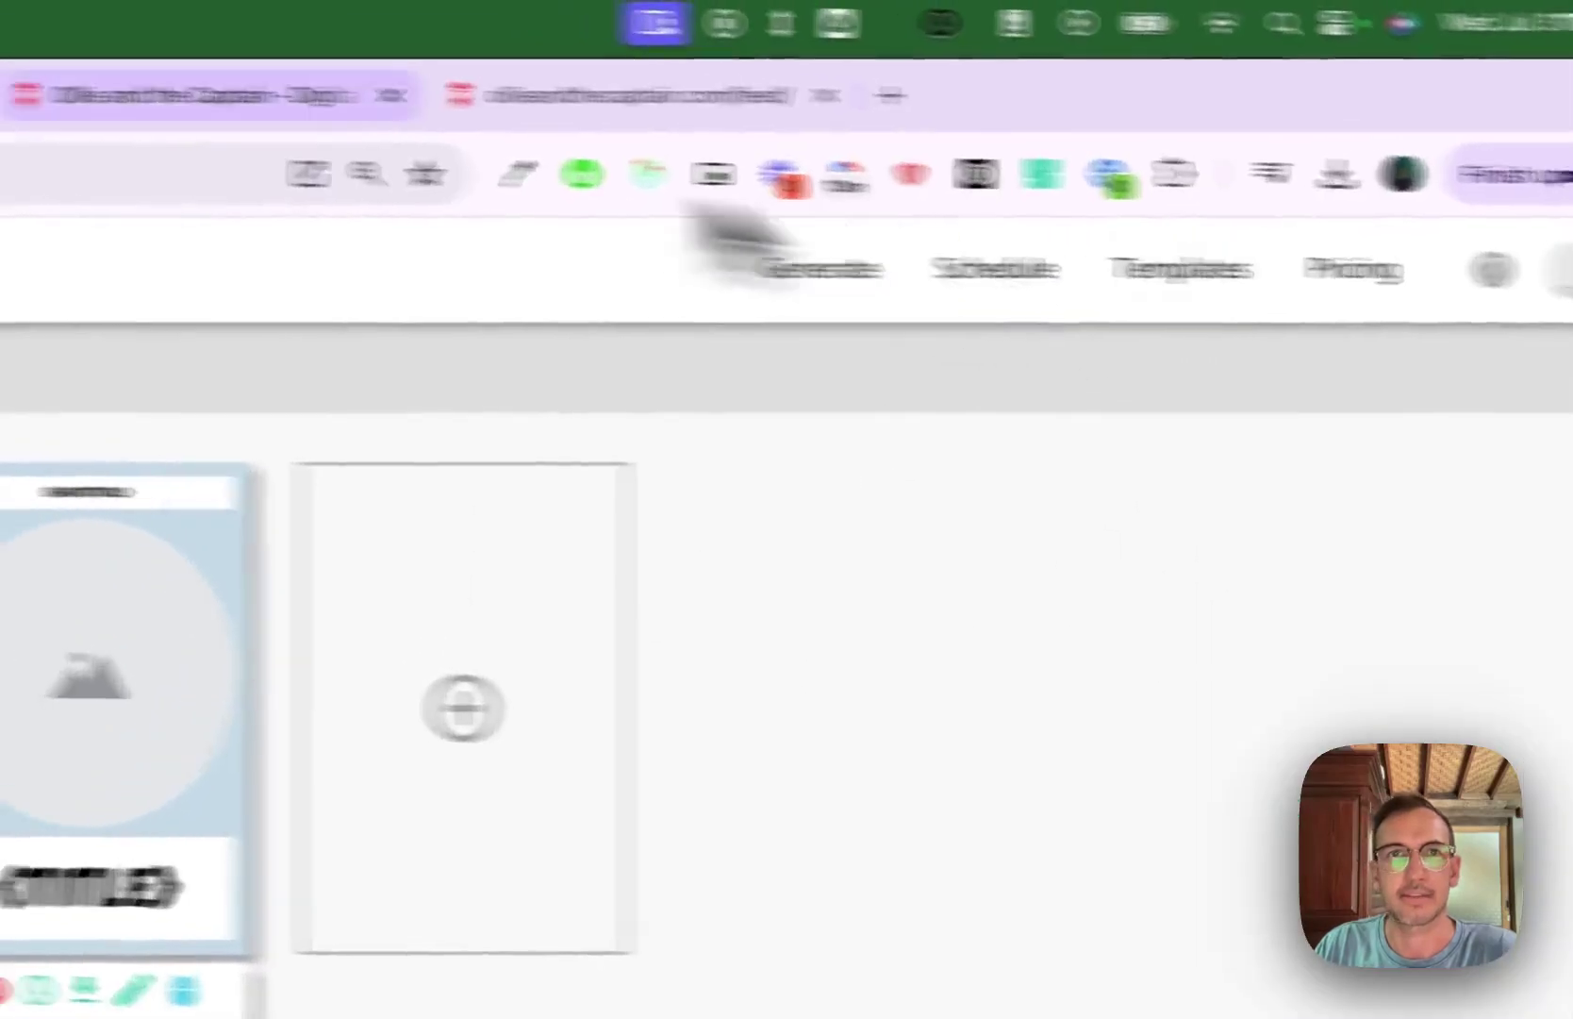
{"action": "left_click", "coordinate": [1498, 283]}
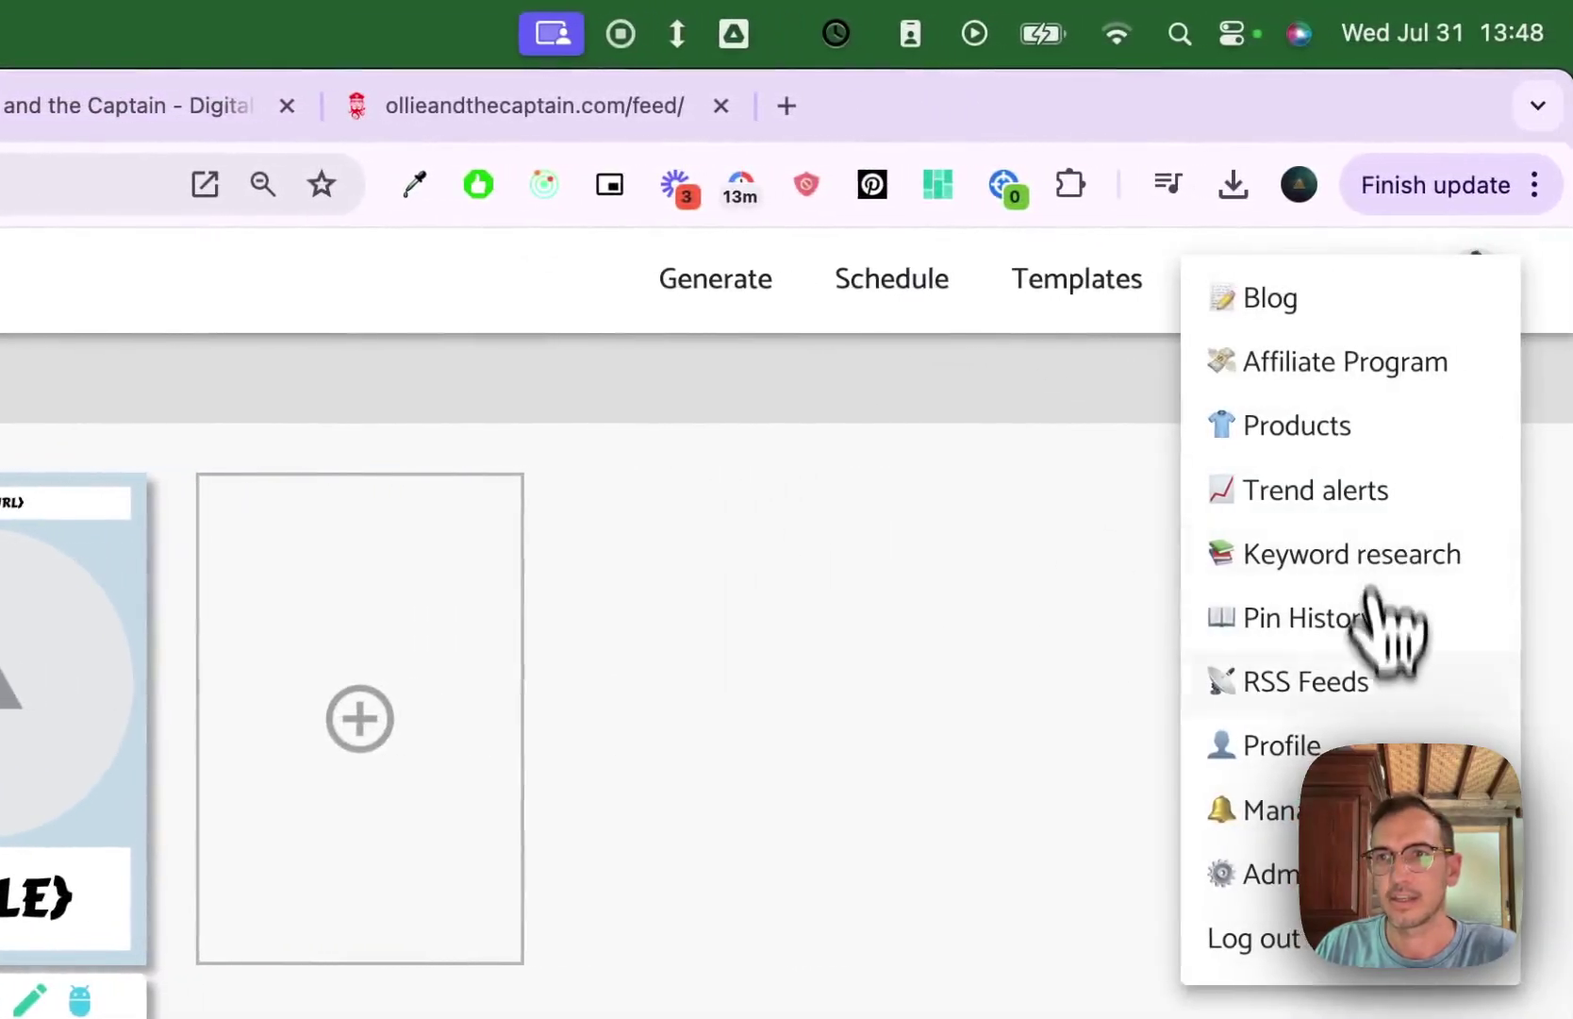
{"action": "left_click", "coordinate": [1382, 665]}
{"action": "left_click", "coordinate": [127, 510]}
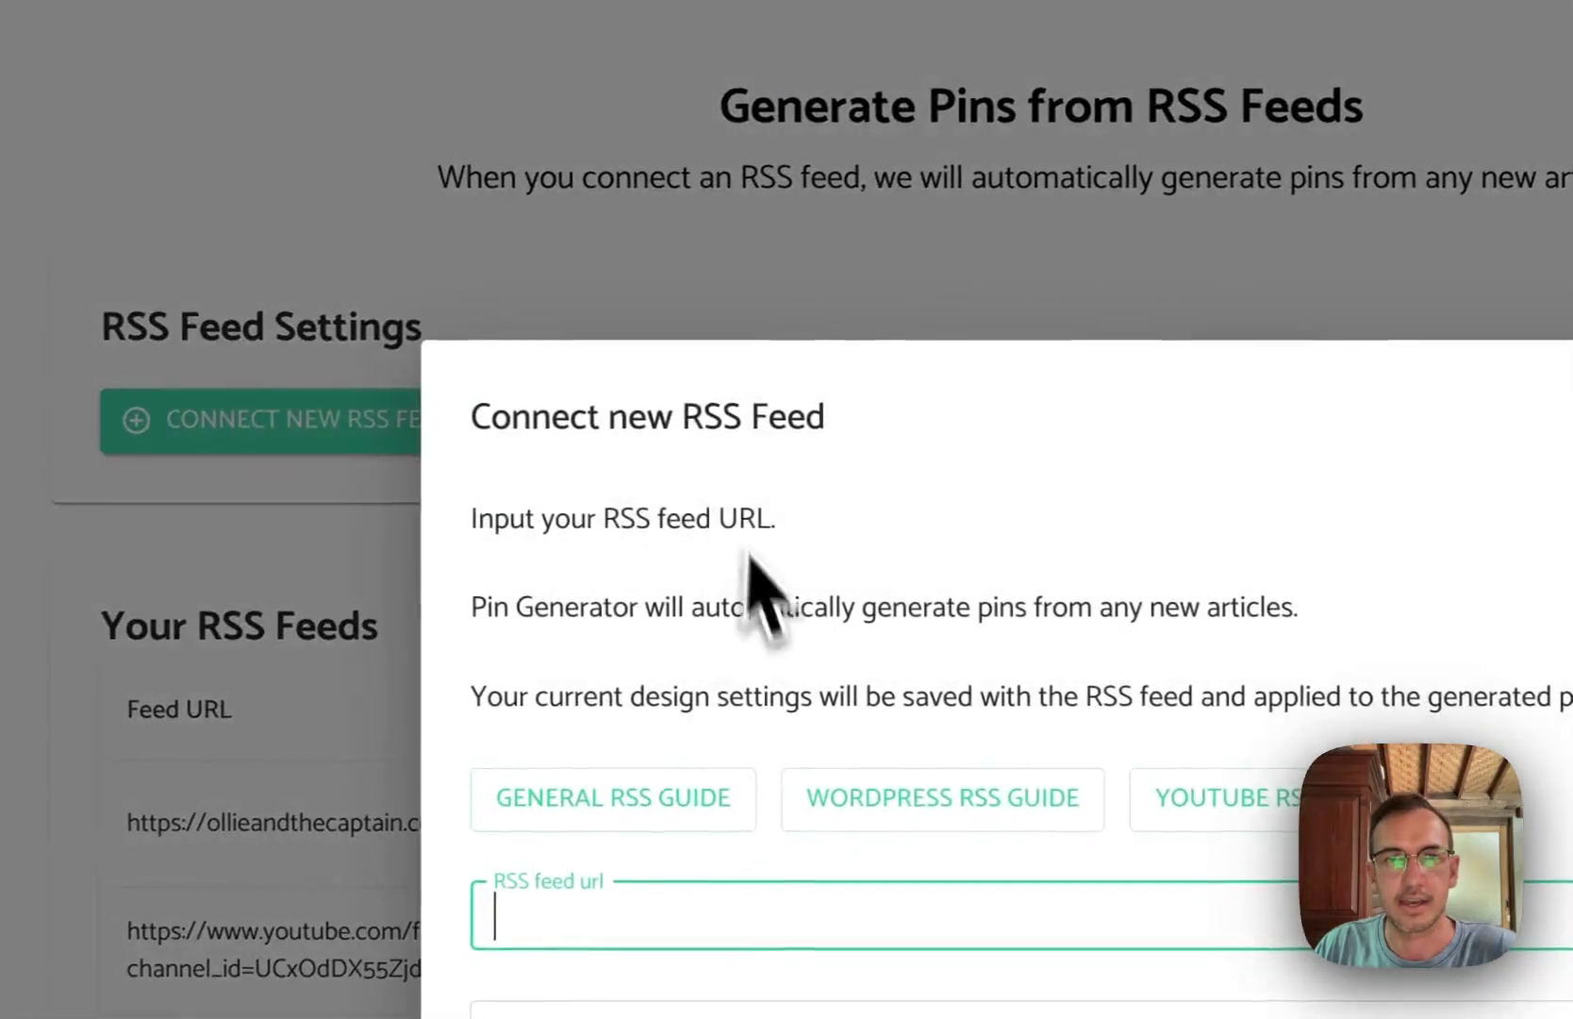
{"action": "left_click", "coordinate": [467, 527]}
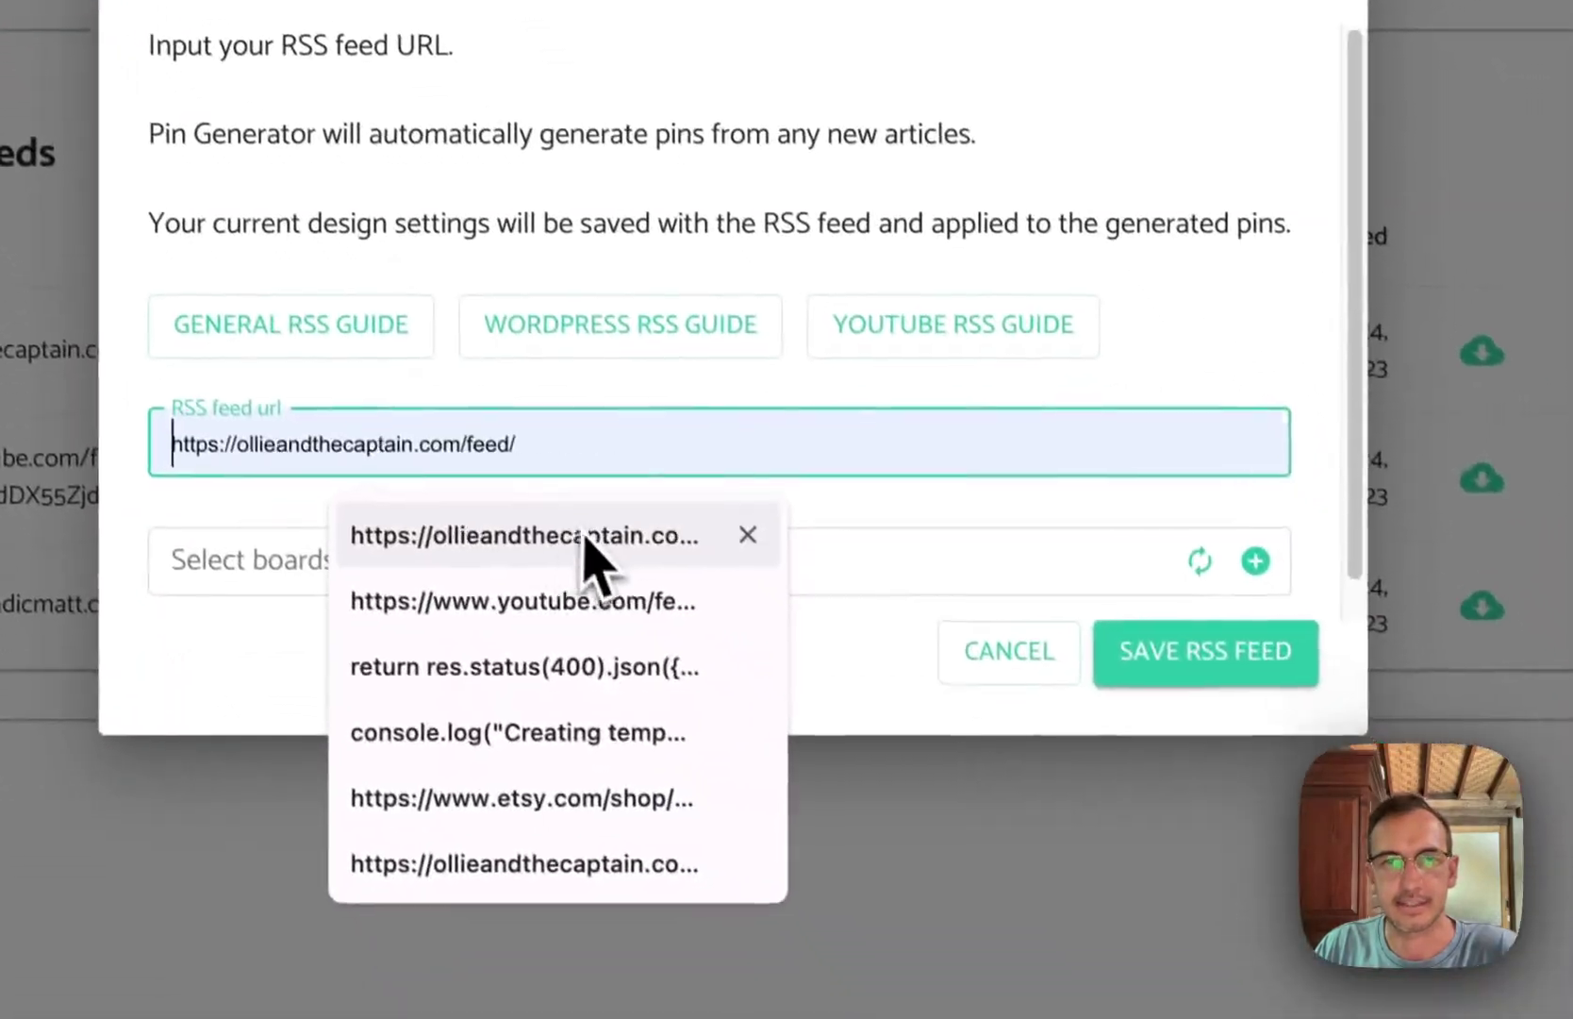
{"action": "left_click", "coordinate": [528, 535]}
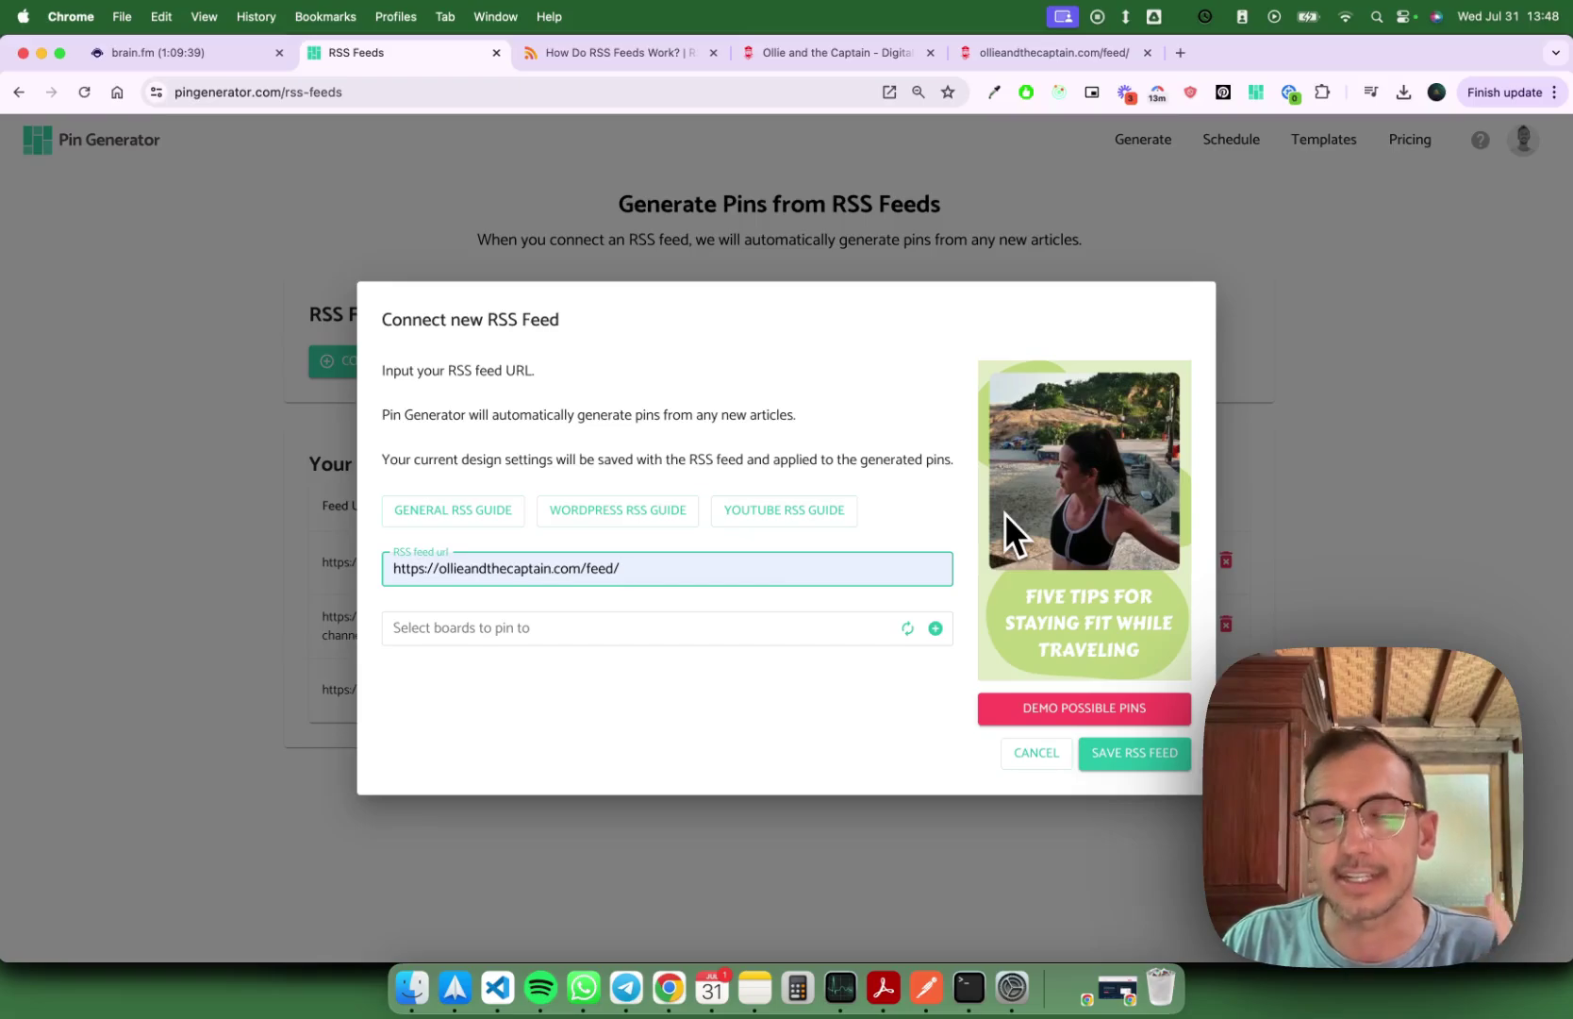
Step: Preview five example pins, ending on the pink 'Five Tips for Staying Fit While Traveling' pin
{"action": "left_click", "coordinate": [1099, 708]}
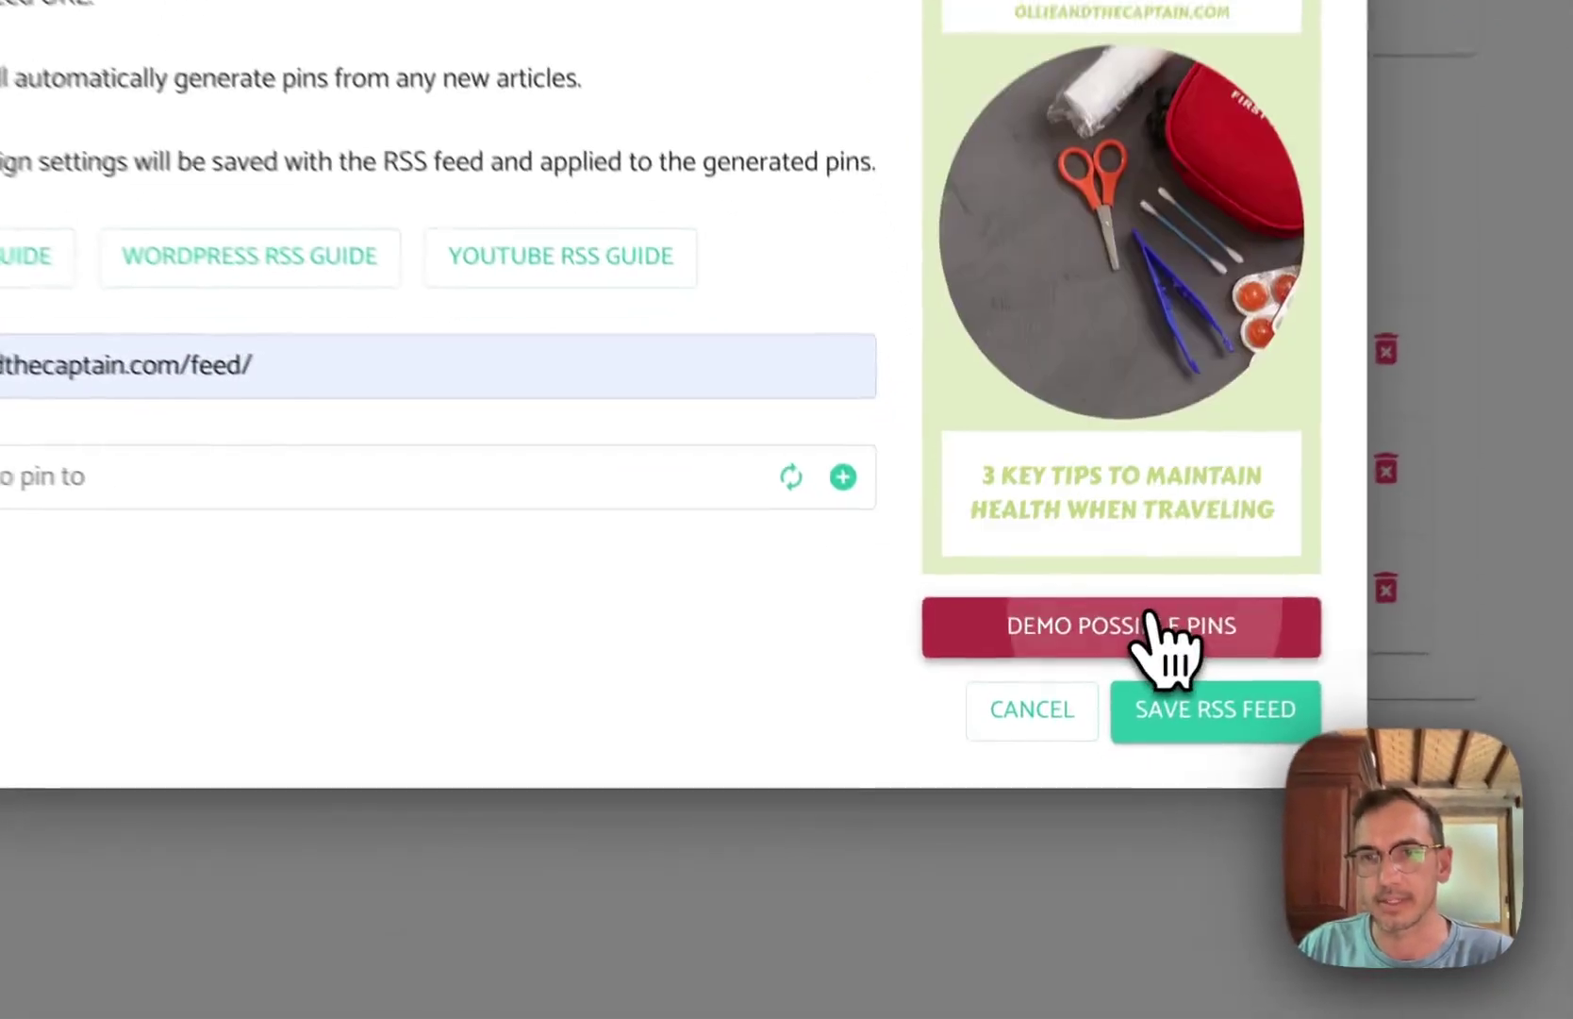
{"action": "left_click", "coordinate": [1152, 618]}
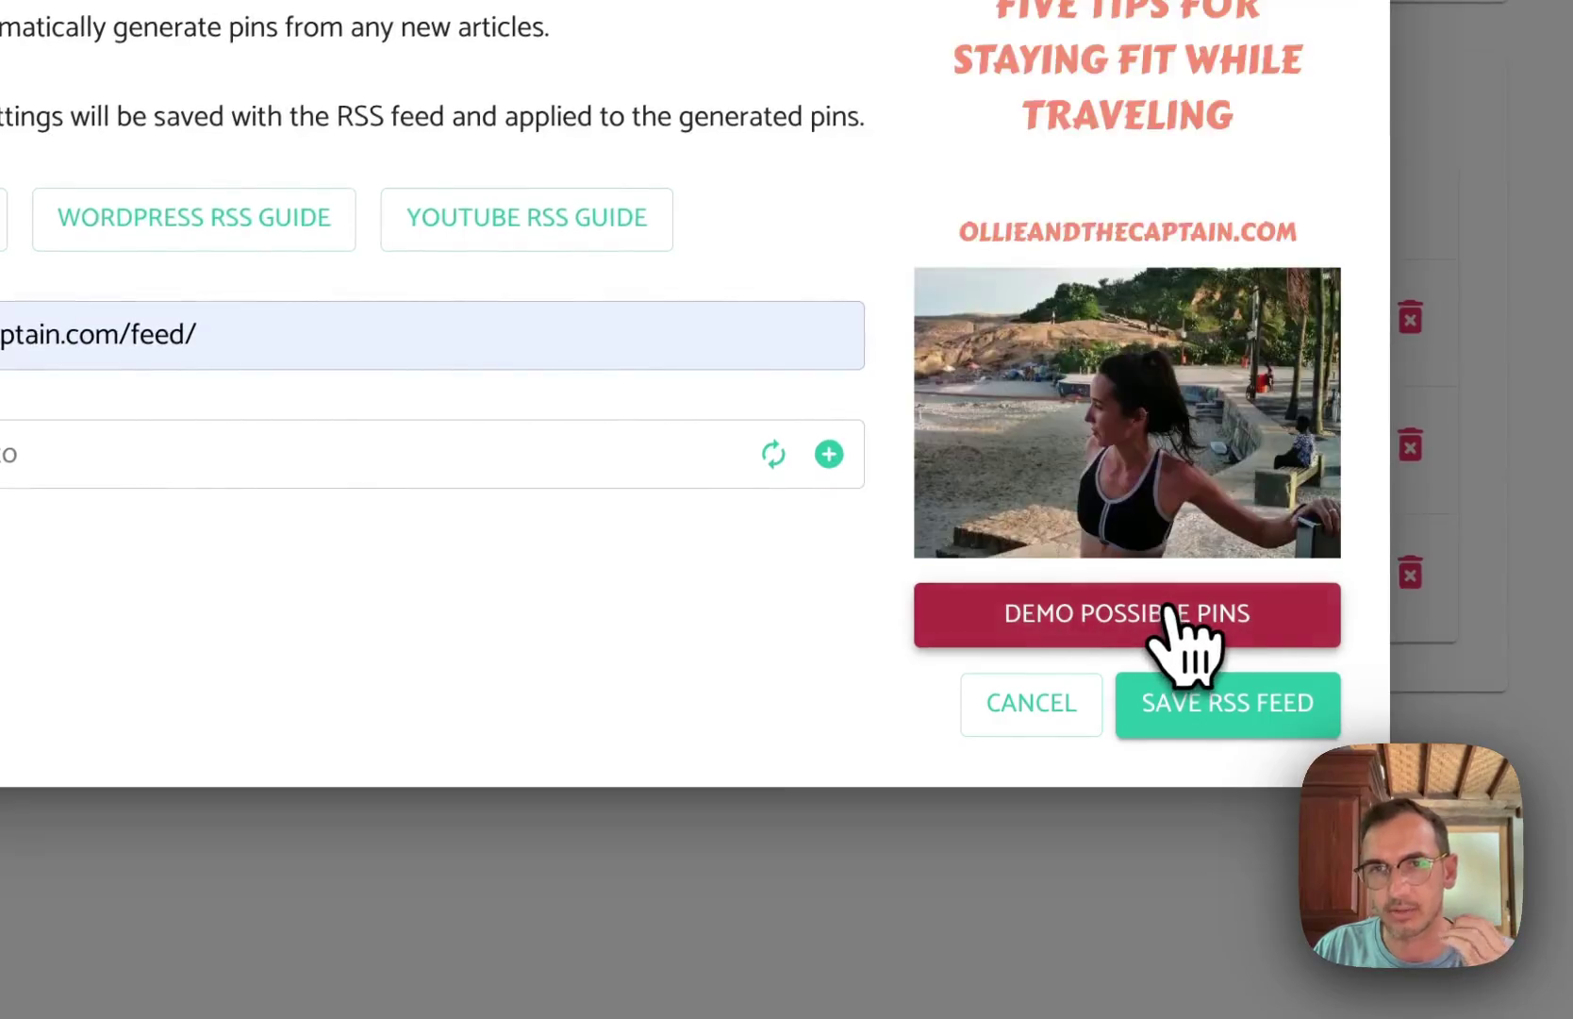
{"action": "left_click", "coordinate": [1172, 609]}
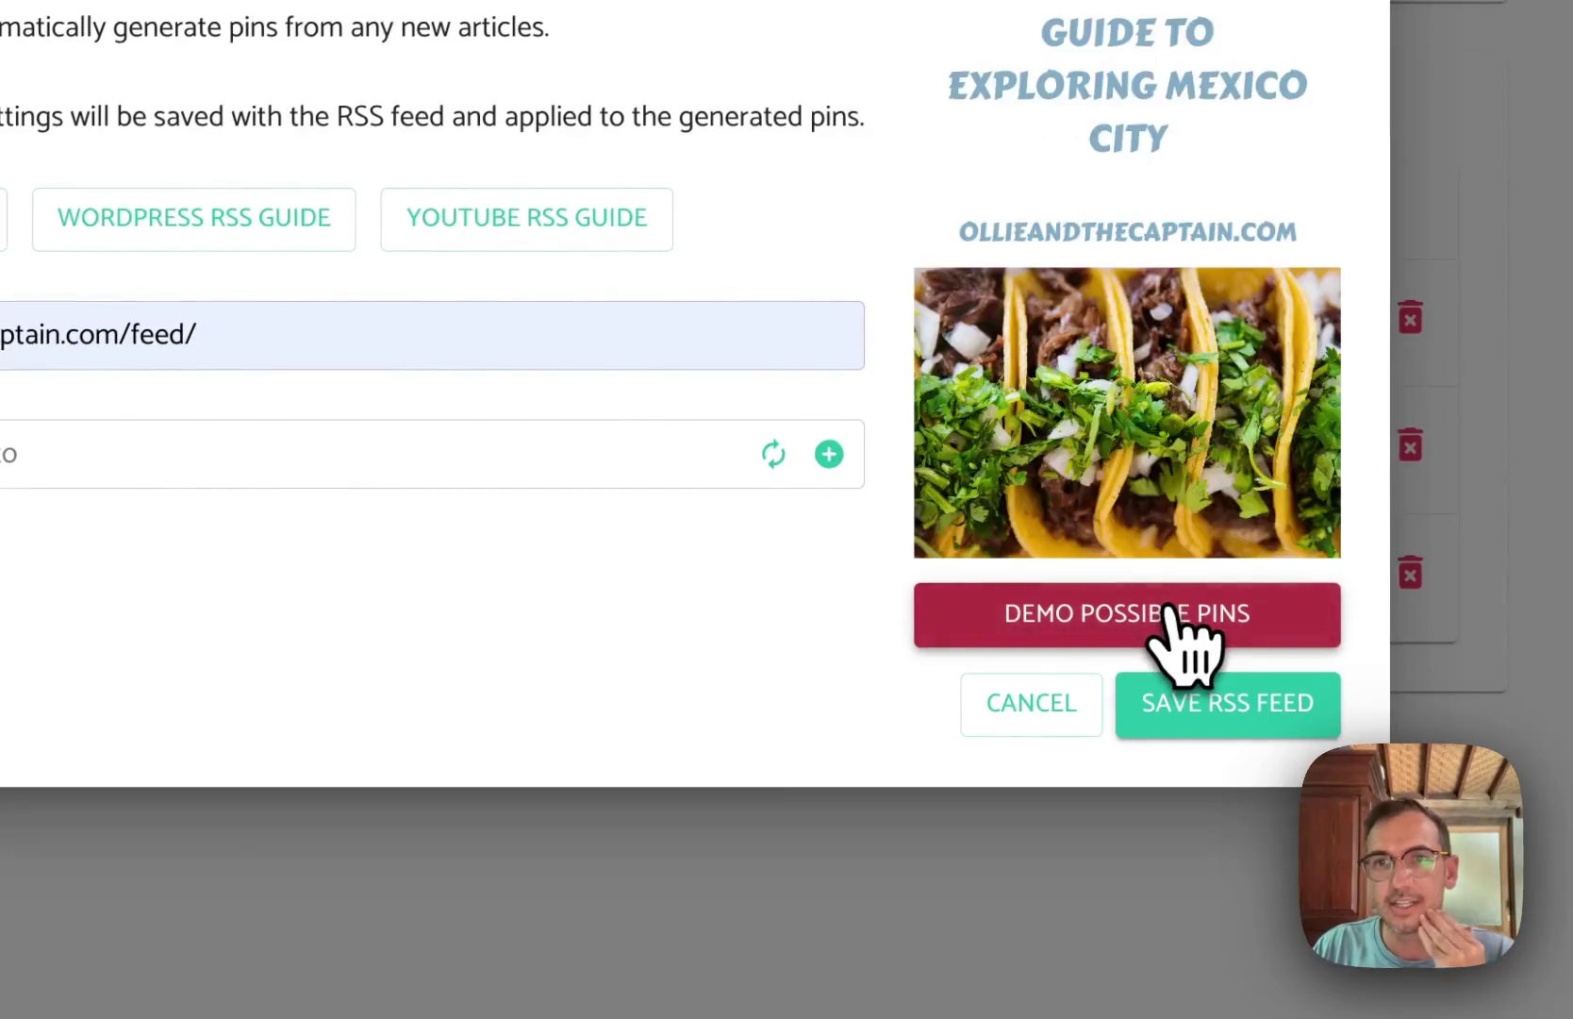
{"action": "left_click", "coordinate": [1172, 610]}
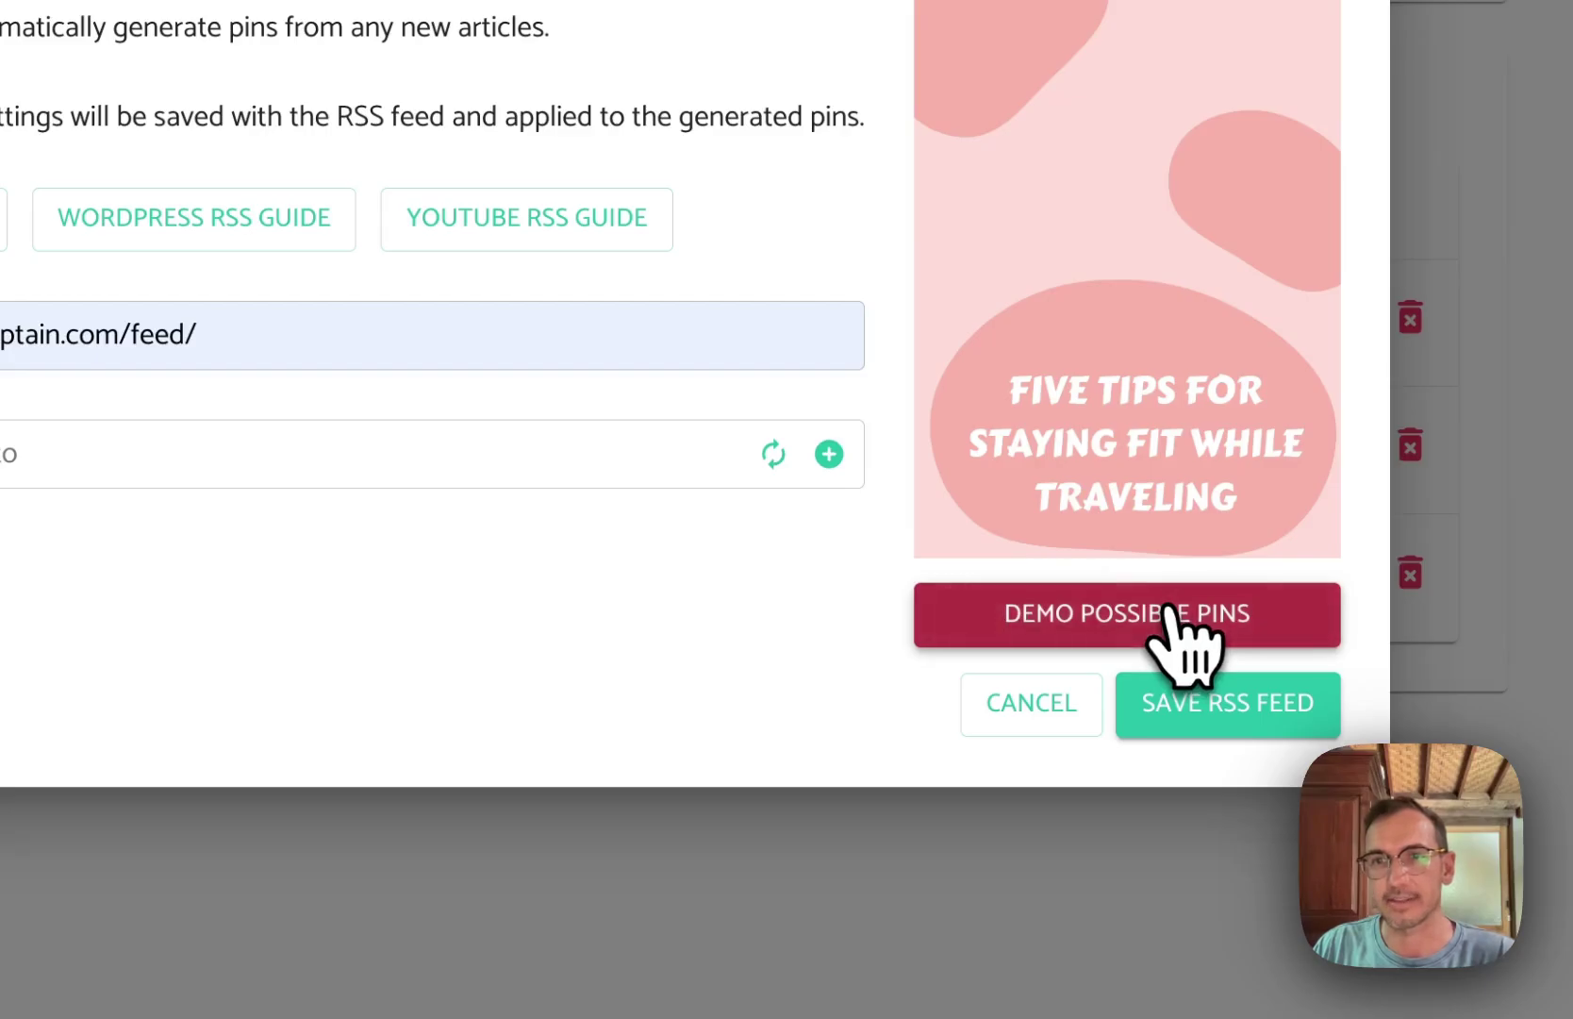
{"action": "left_click", "coordinate": [1172, 609]}
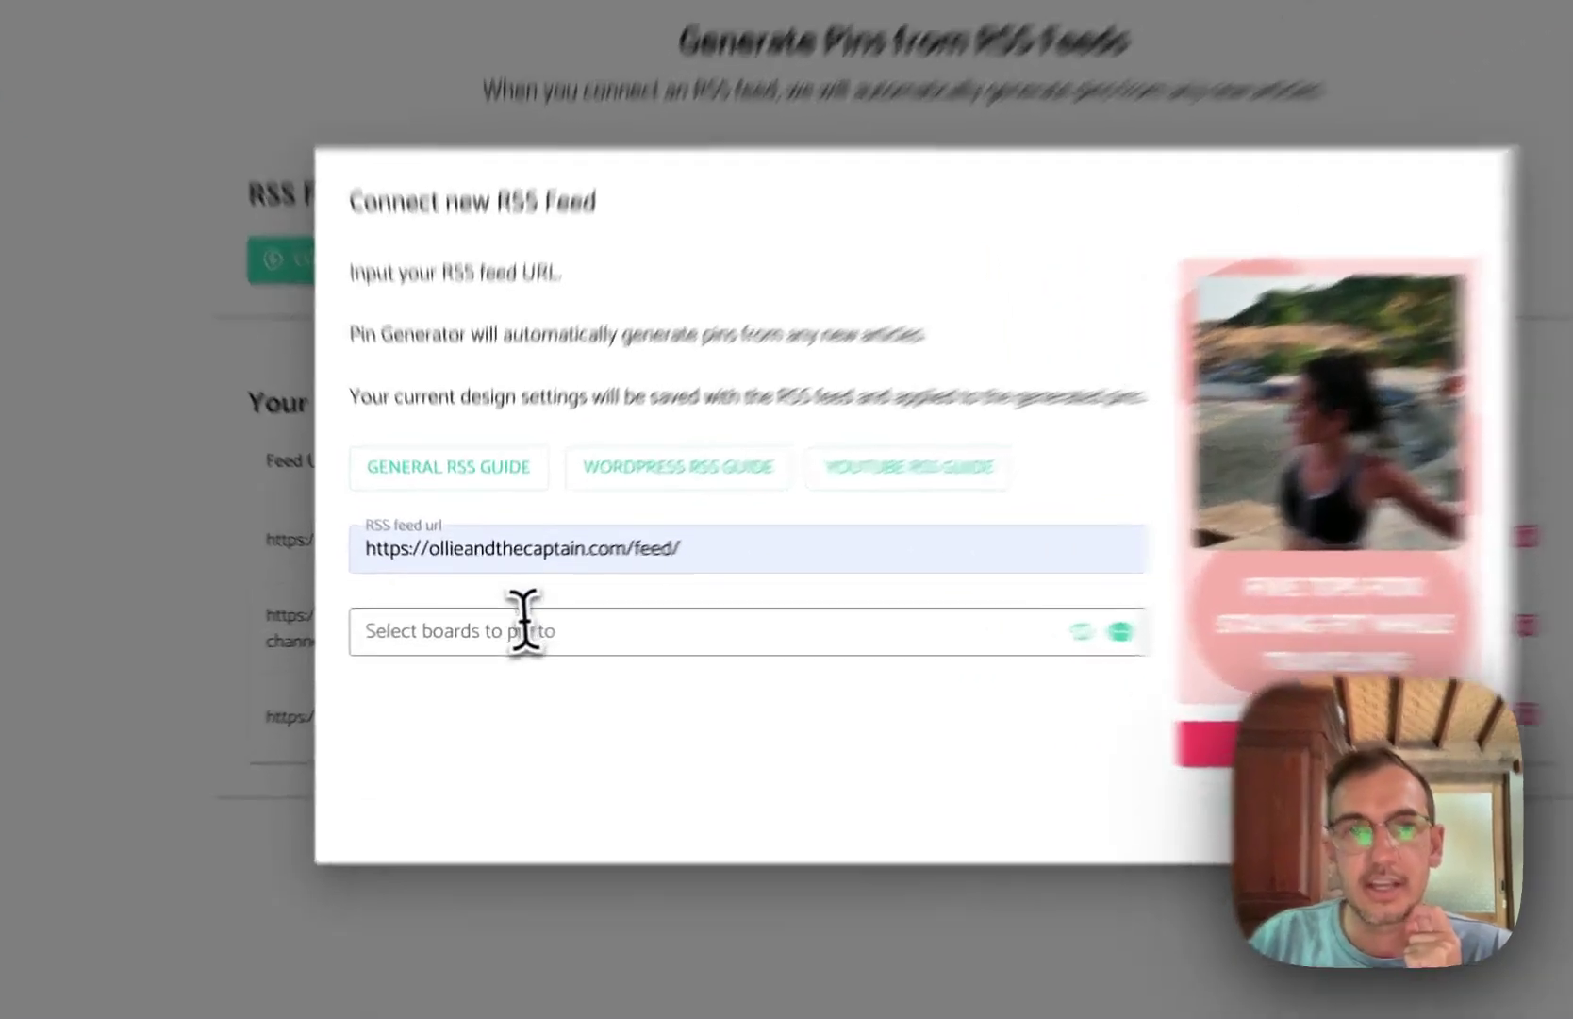
Step: Pin to Best Remote Working Cities and Tips, Best digital nomad destinations and Best coworking destinations
{"action": "left_click", "coordinate": [505, 627]}
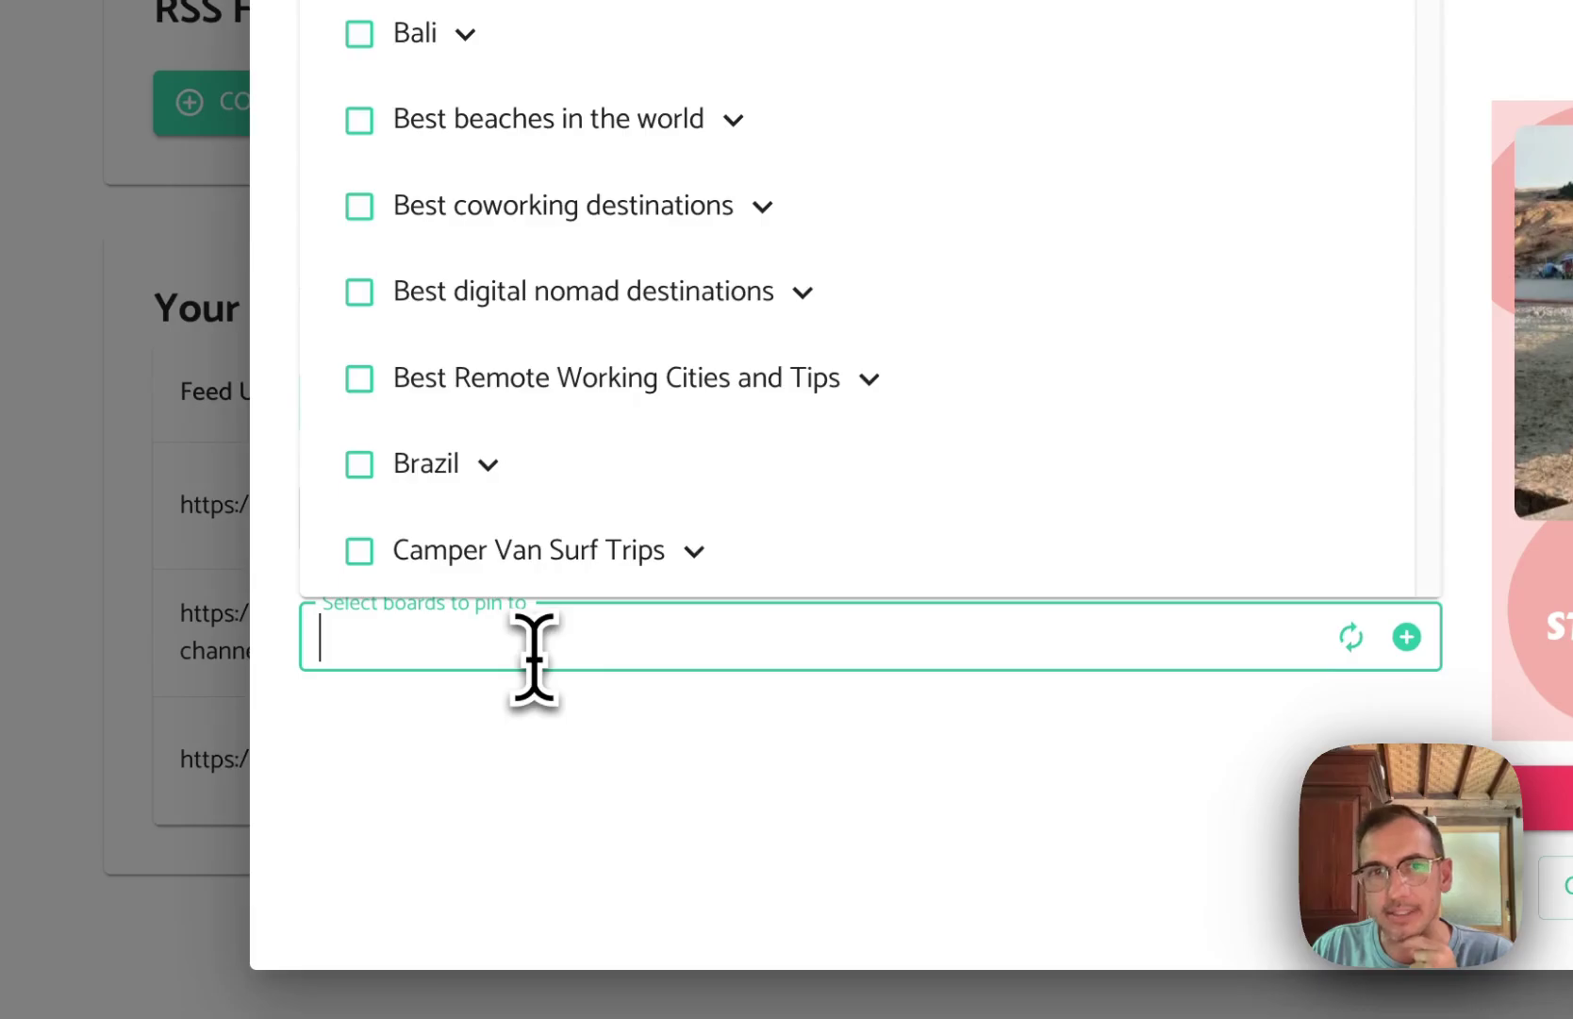
{"action": "left_click", "coordinate": [404, 386]}
{"action": "left_click", "coordinate": [459, 320]}
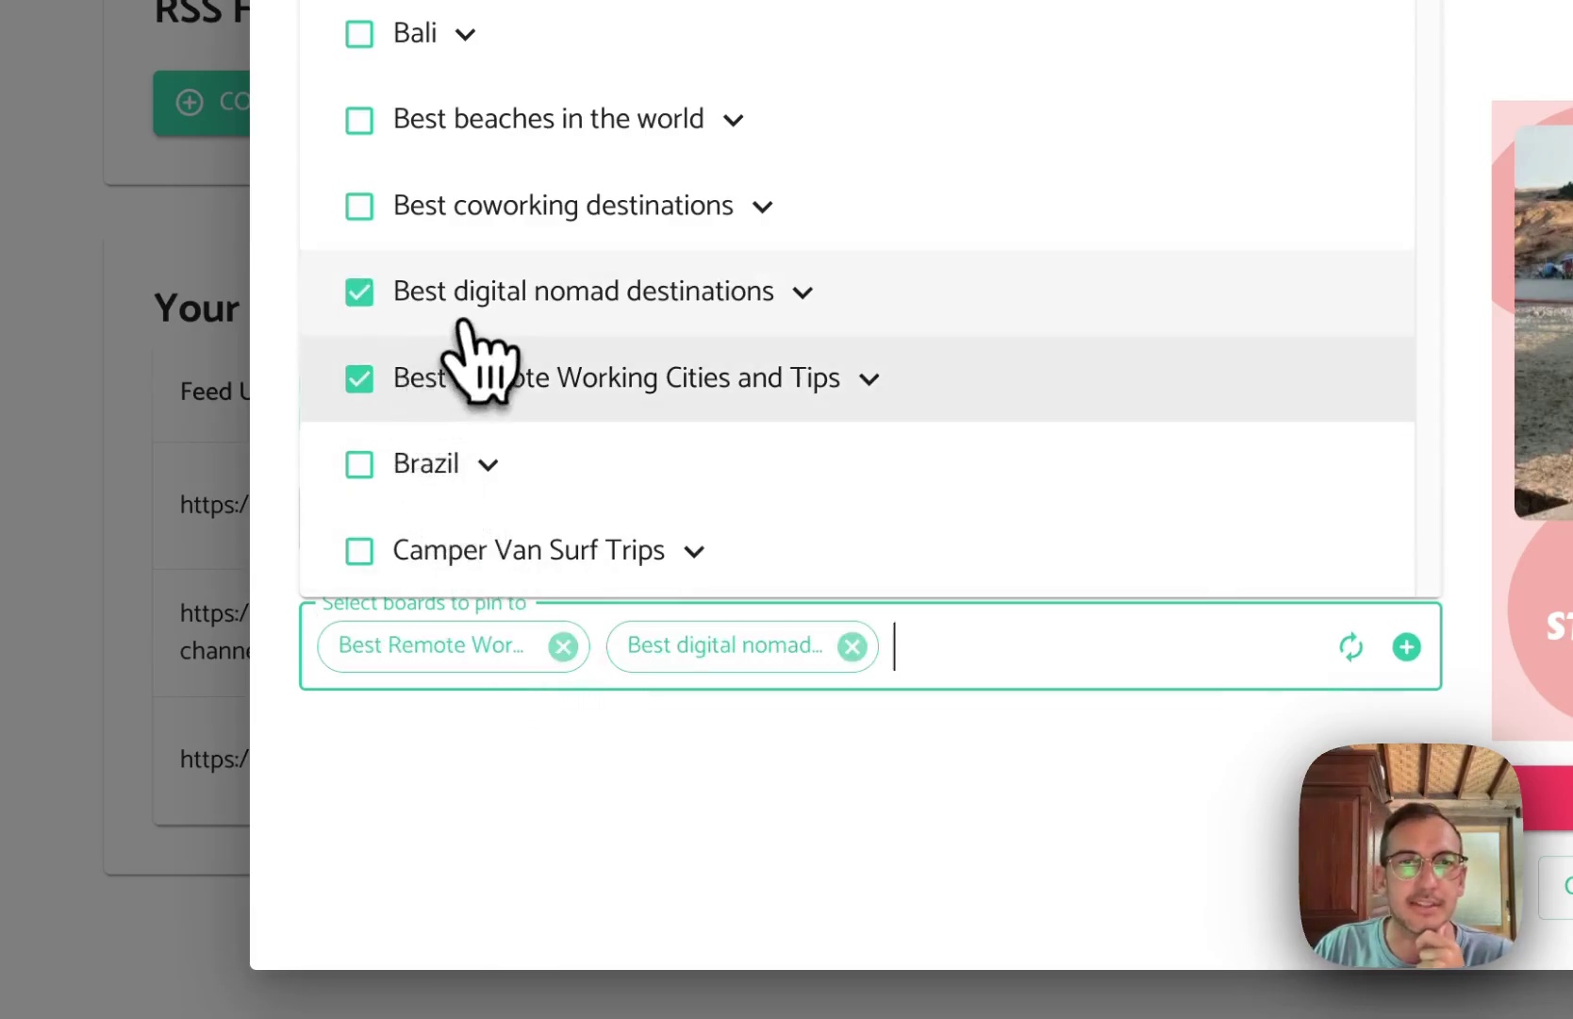
{"action": "left_click", "coordinate": [491, 208]}
{"action": "left_click", "coordinate": [965, 820]}
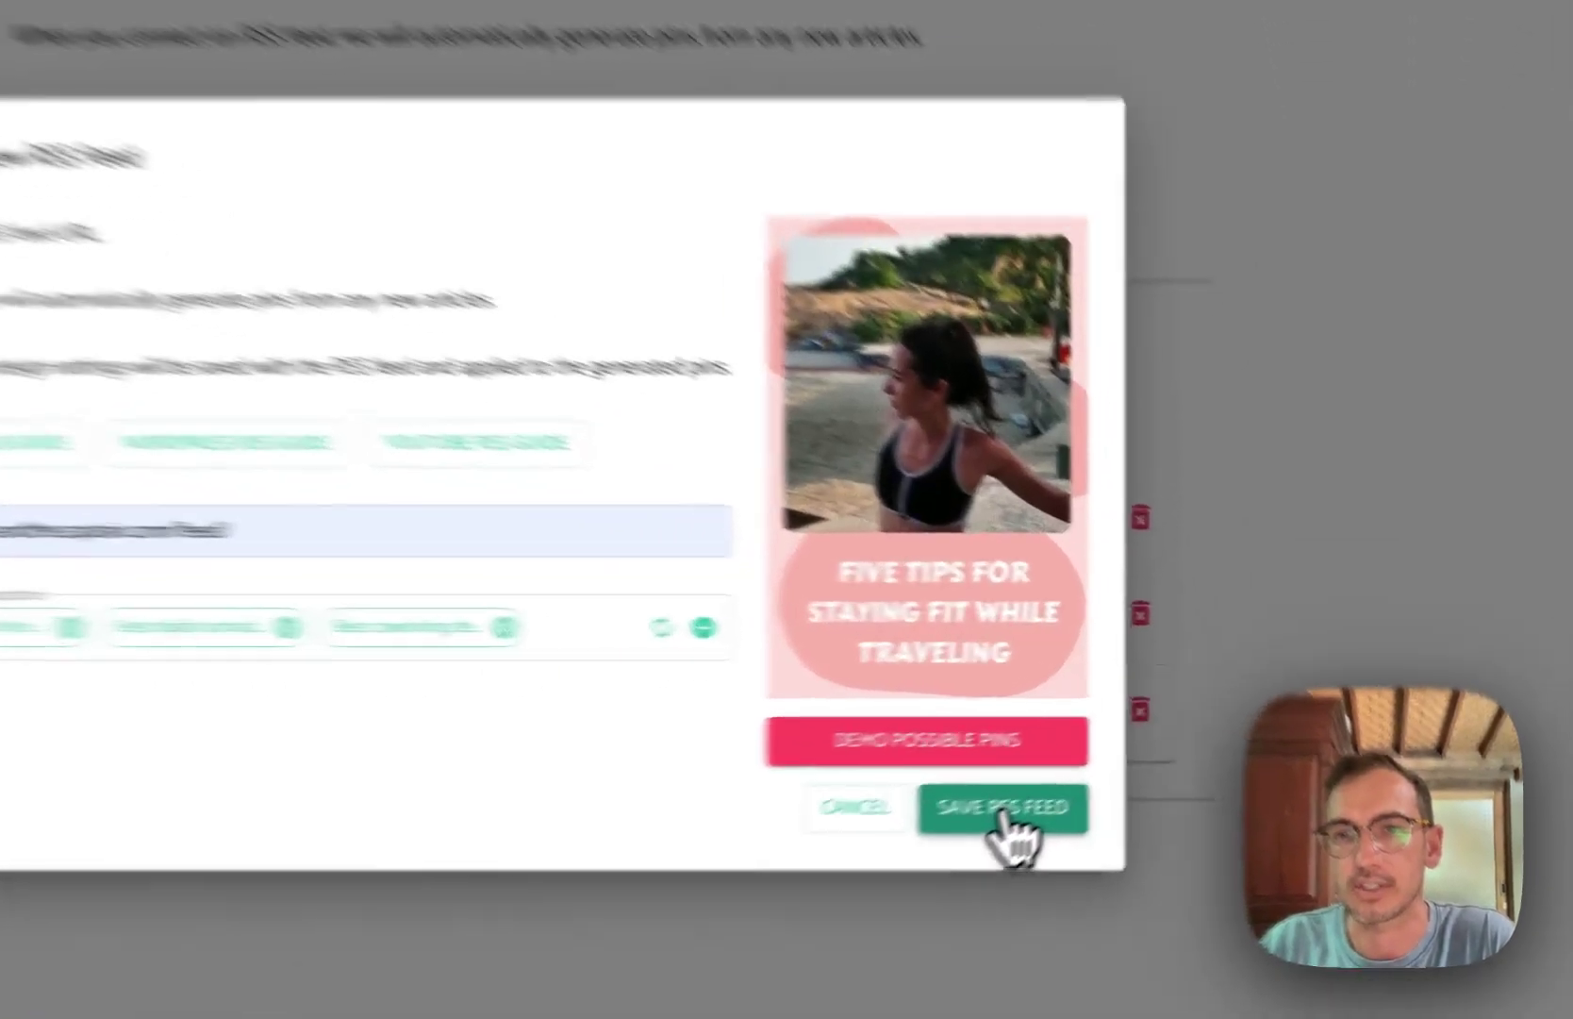
{"action": "left_click", "coordinate": [1135, 757]}
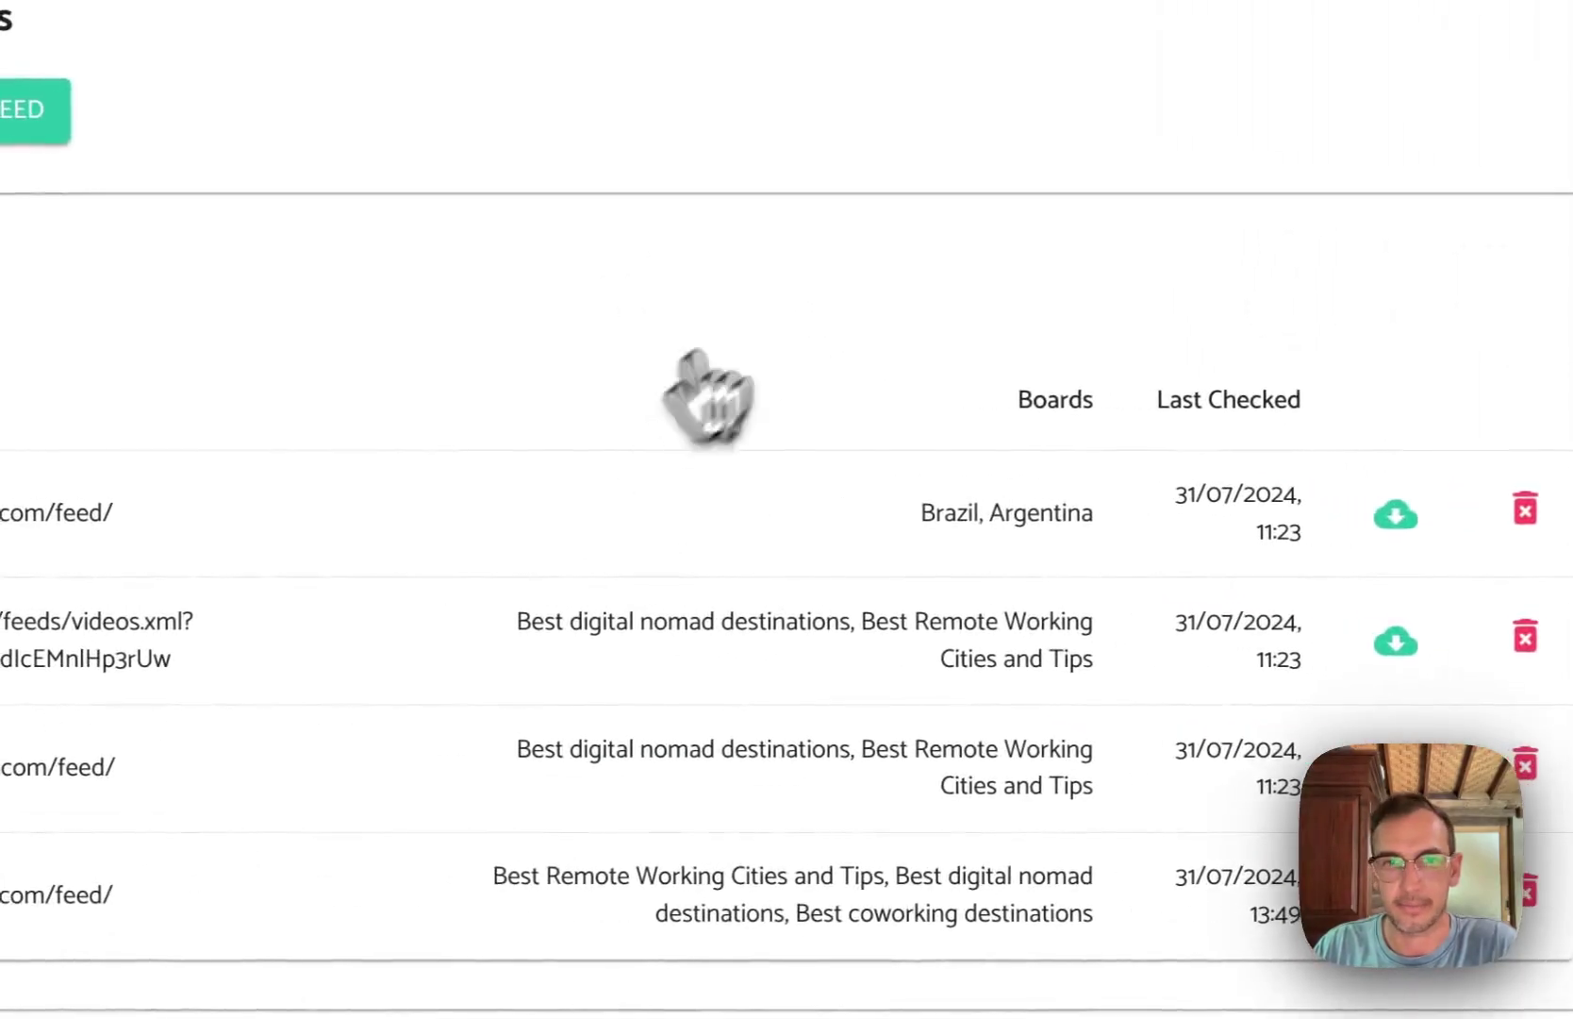
{"action": "left_click_drag", "start_coordinate": [118, 894], "coordinate": [26, 896]}
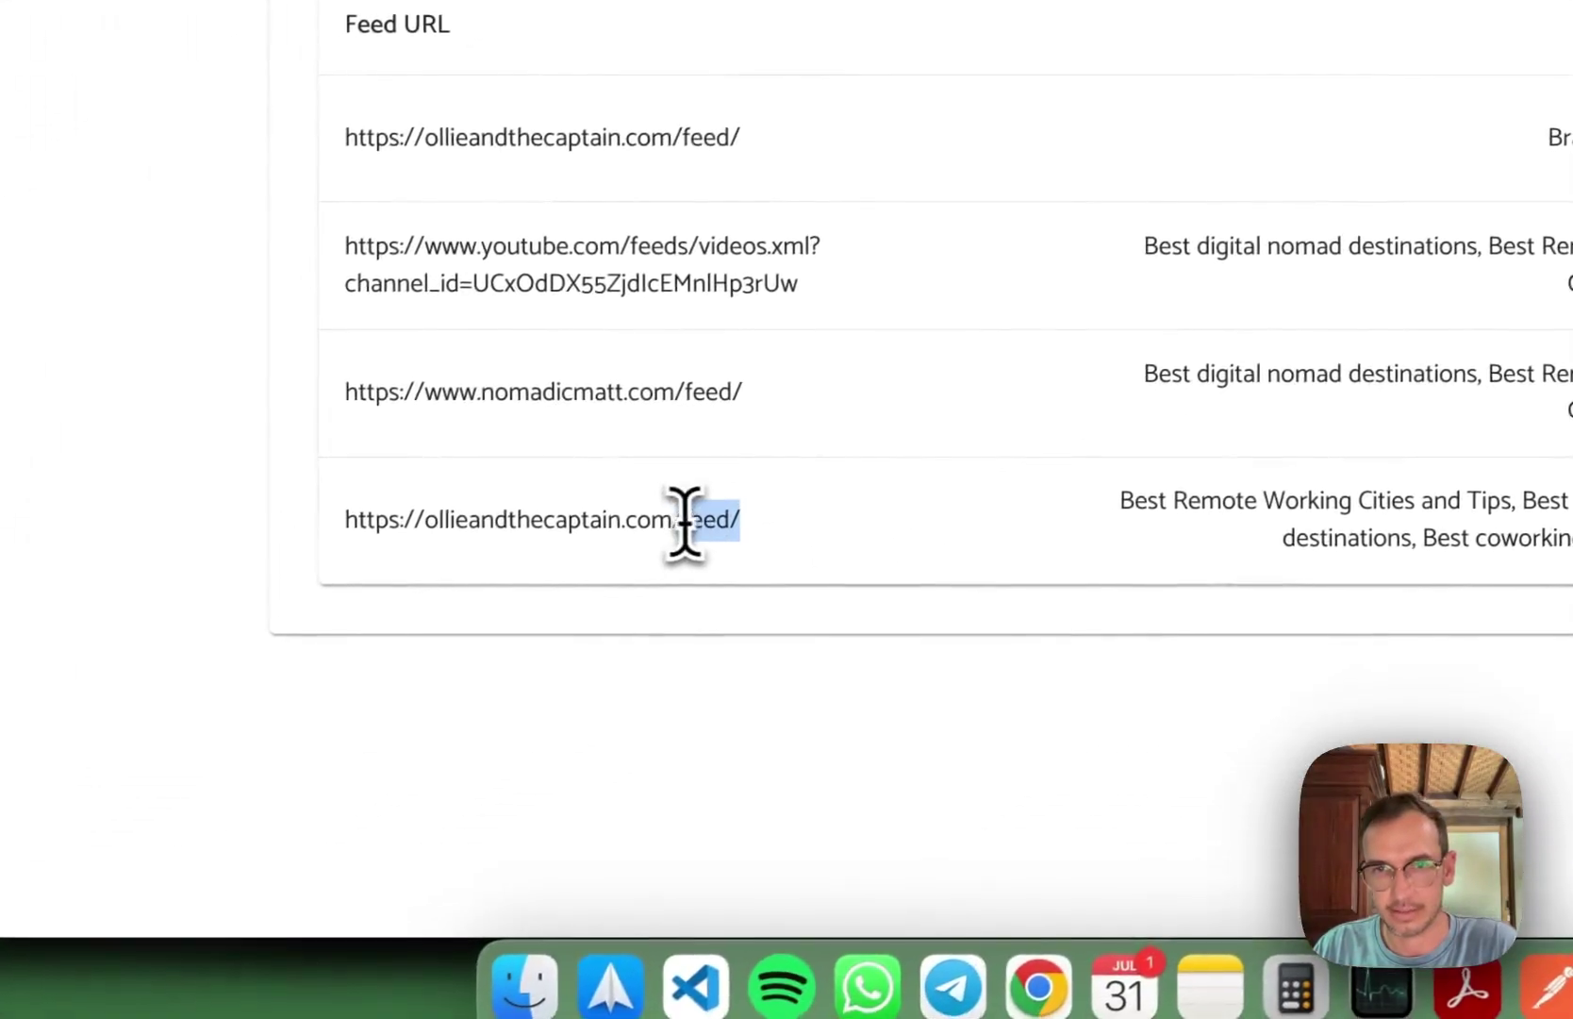
{"action": "left_click_drag", "start_coordinate": [651, 521], "coordinate": [425, 522]}
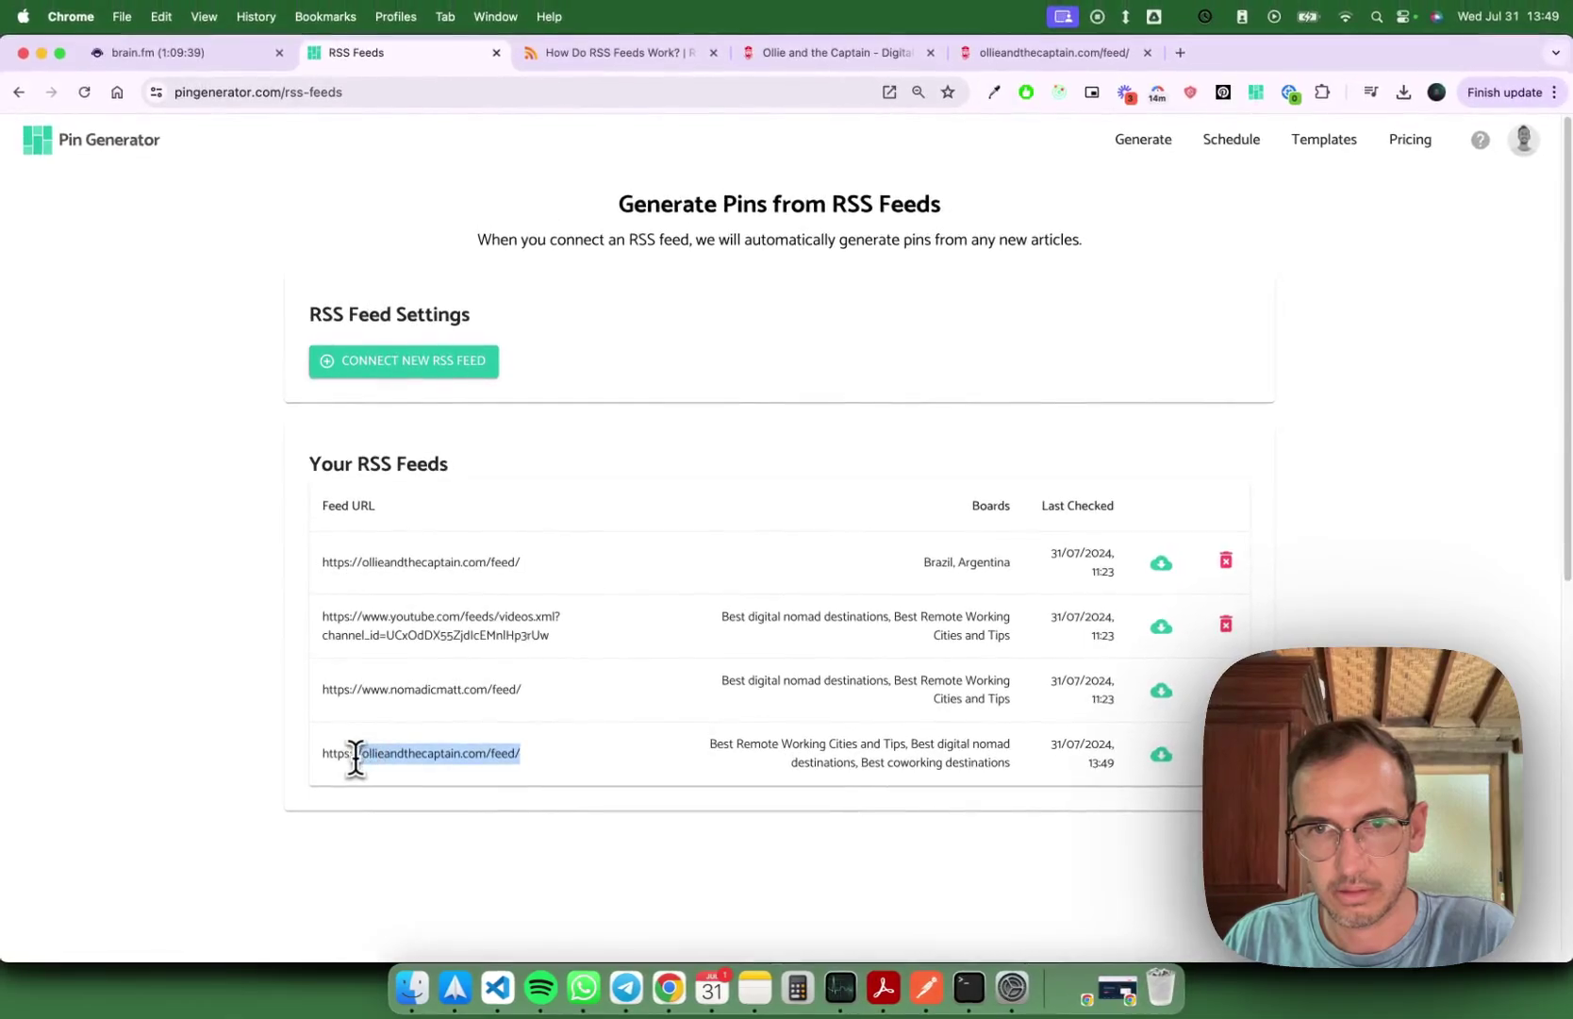
{"action": "left_click_drag", "start_coordinate": [356, 754], "coordinate": [341, 755]}
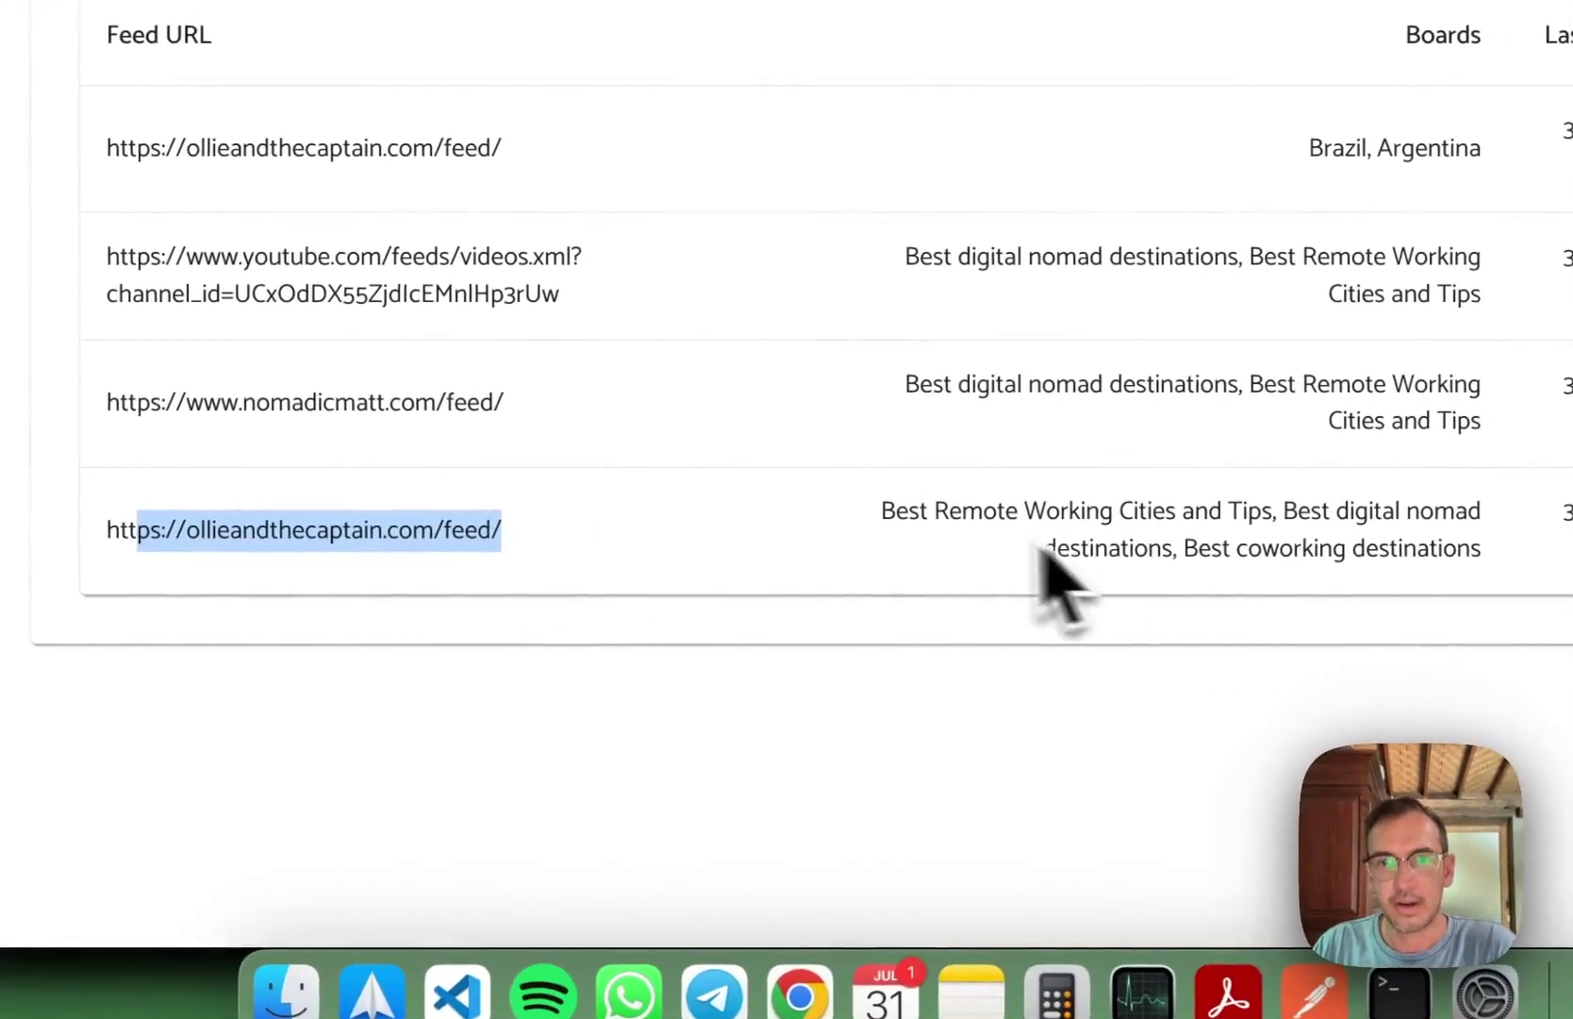
{"action": "left_click_drag", "start_coordinate": [608, 560], "coordinate": [67, 542]}
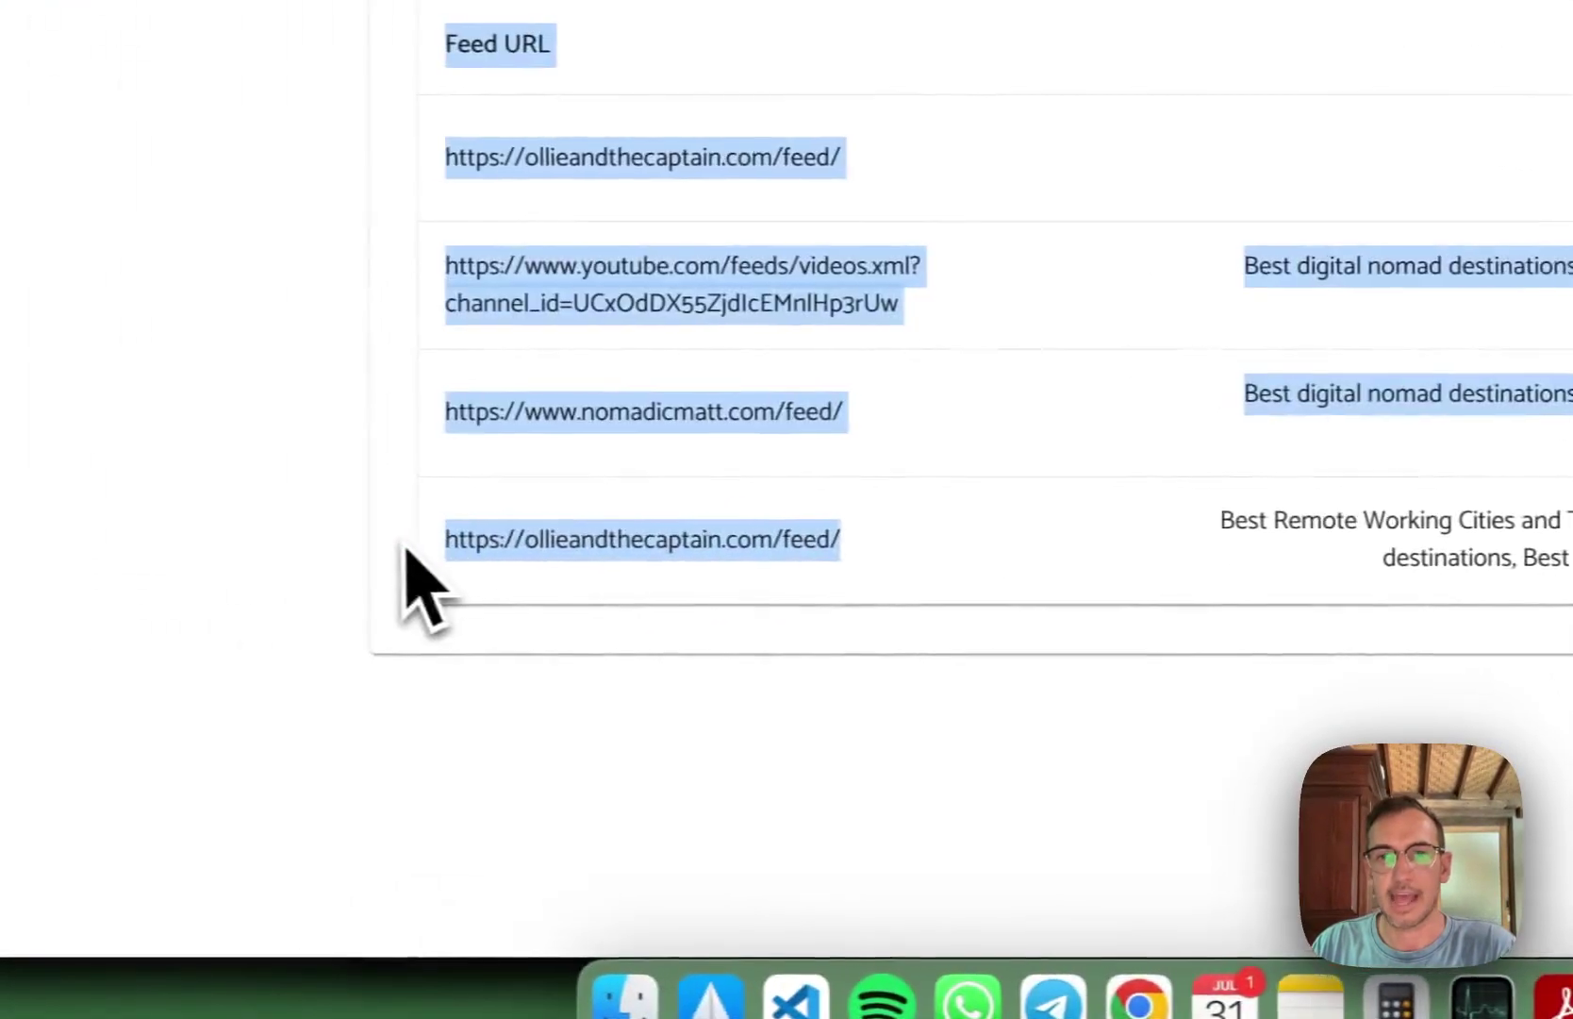
{"action": "left_click", "coordinate": [1462, 386]}
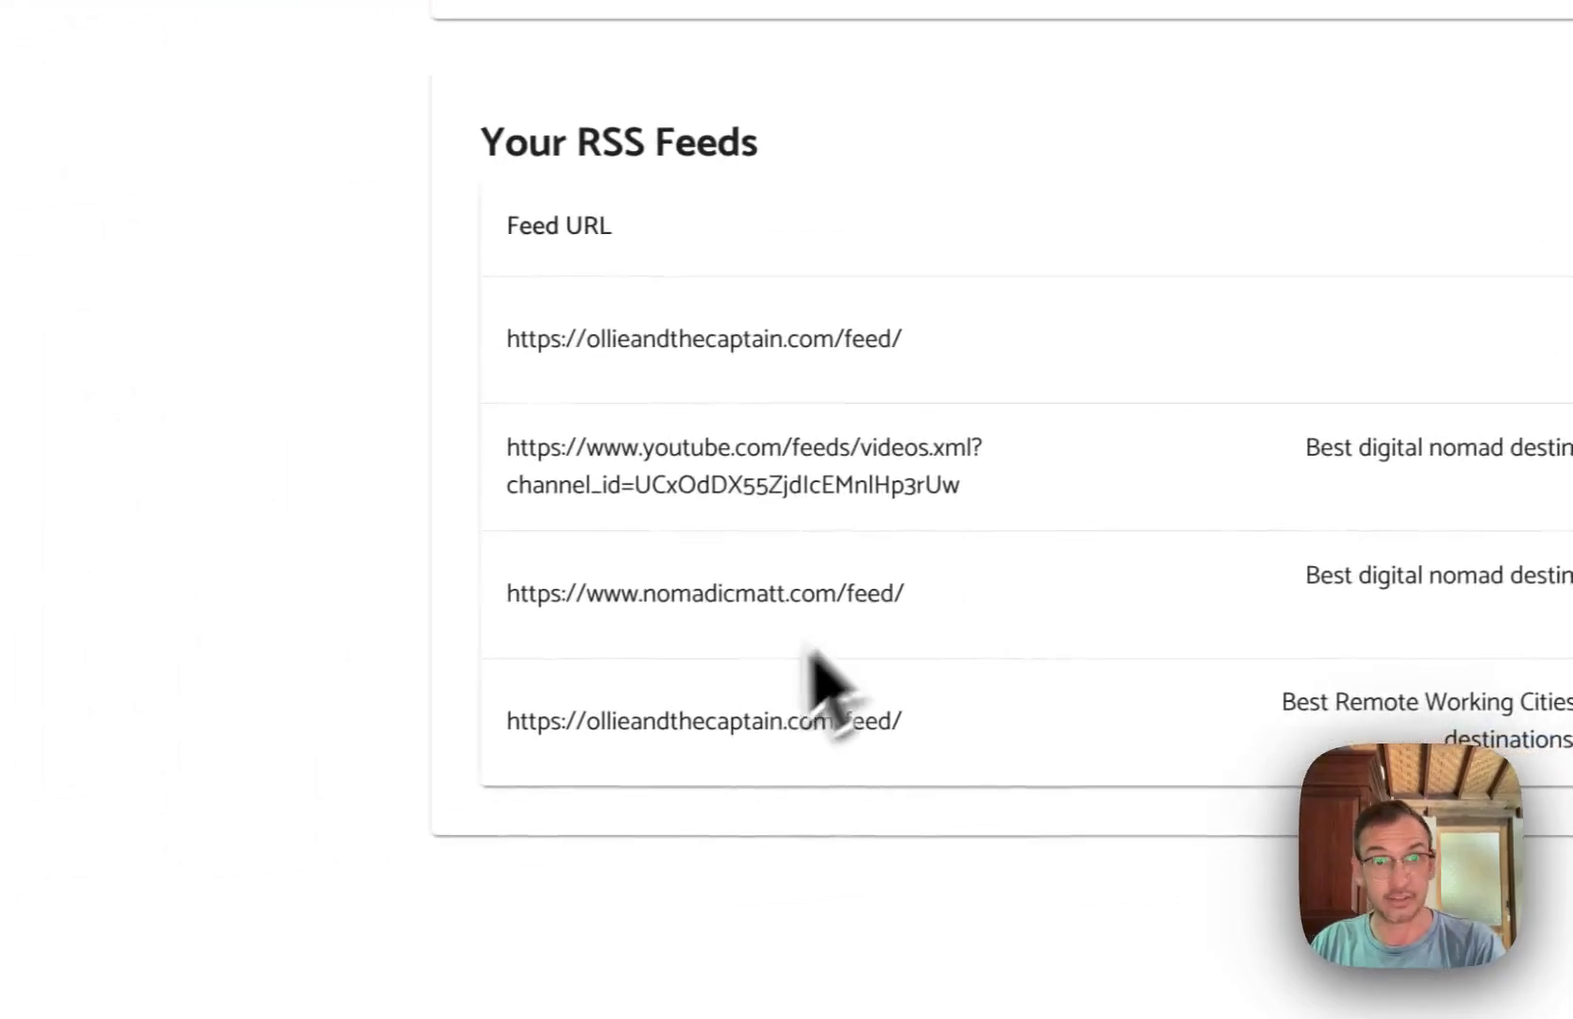
Step: Highlight feed URLs, the first feed's Brazil, Argentina boards, and the 31/07/2024 13:49 check date
{"action": "left_click_drag", "start_coordinate": [906, 720], "coordinate": [507, 720]}
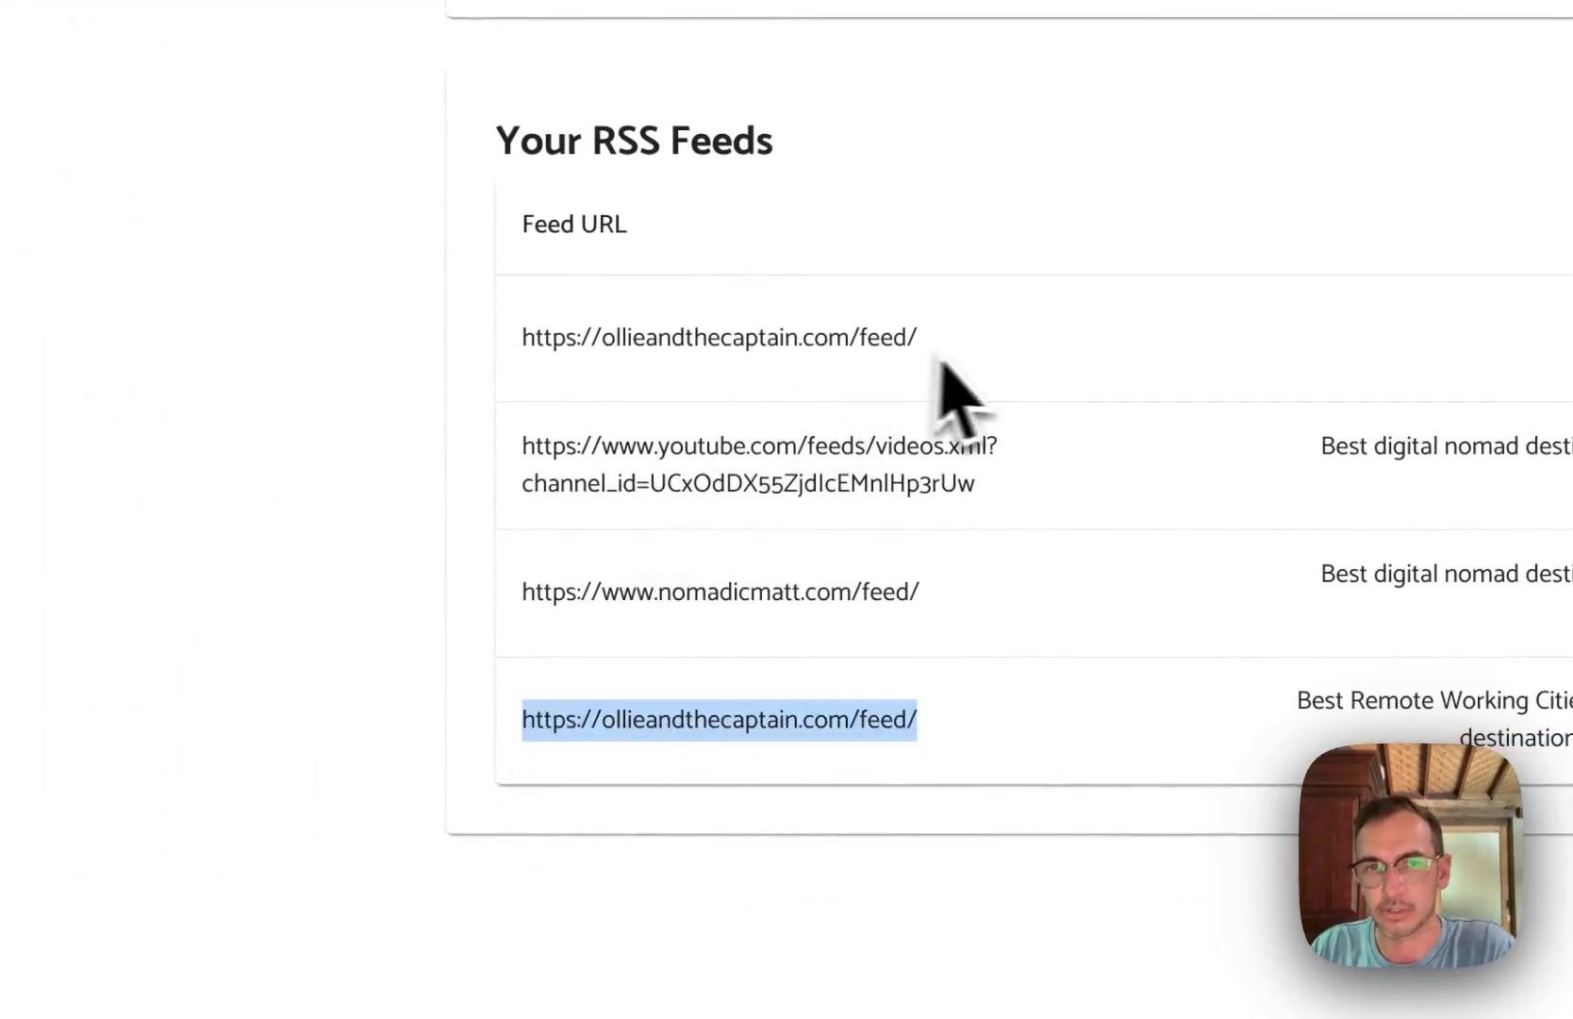
{"action": "left_click_drag", "start_coordinate": [925, 337], "coordinate": [450, 393]}
{"action": "left_click_drag", "start_coordinate": [1047, 437], "coordinate": [1136, 473]}
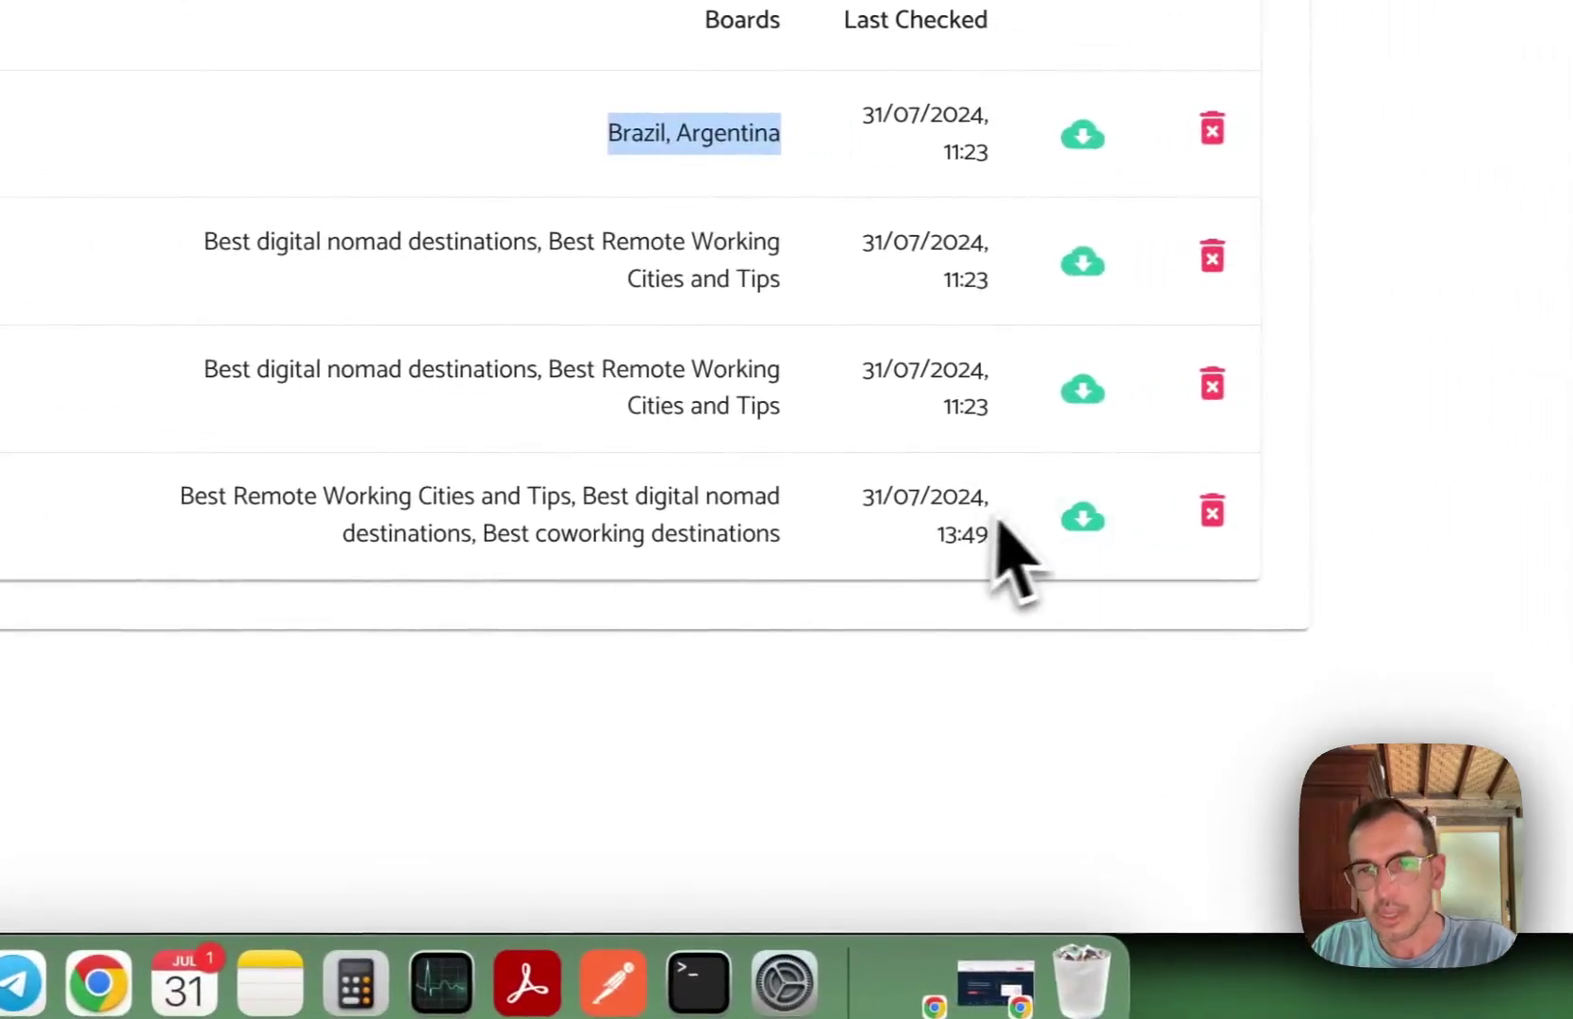
{"action": "left_click_drag", "start_coordinate": [848, 508], "coordinate": [1012, 502]}
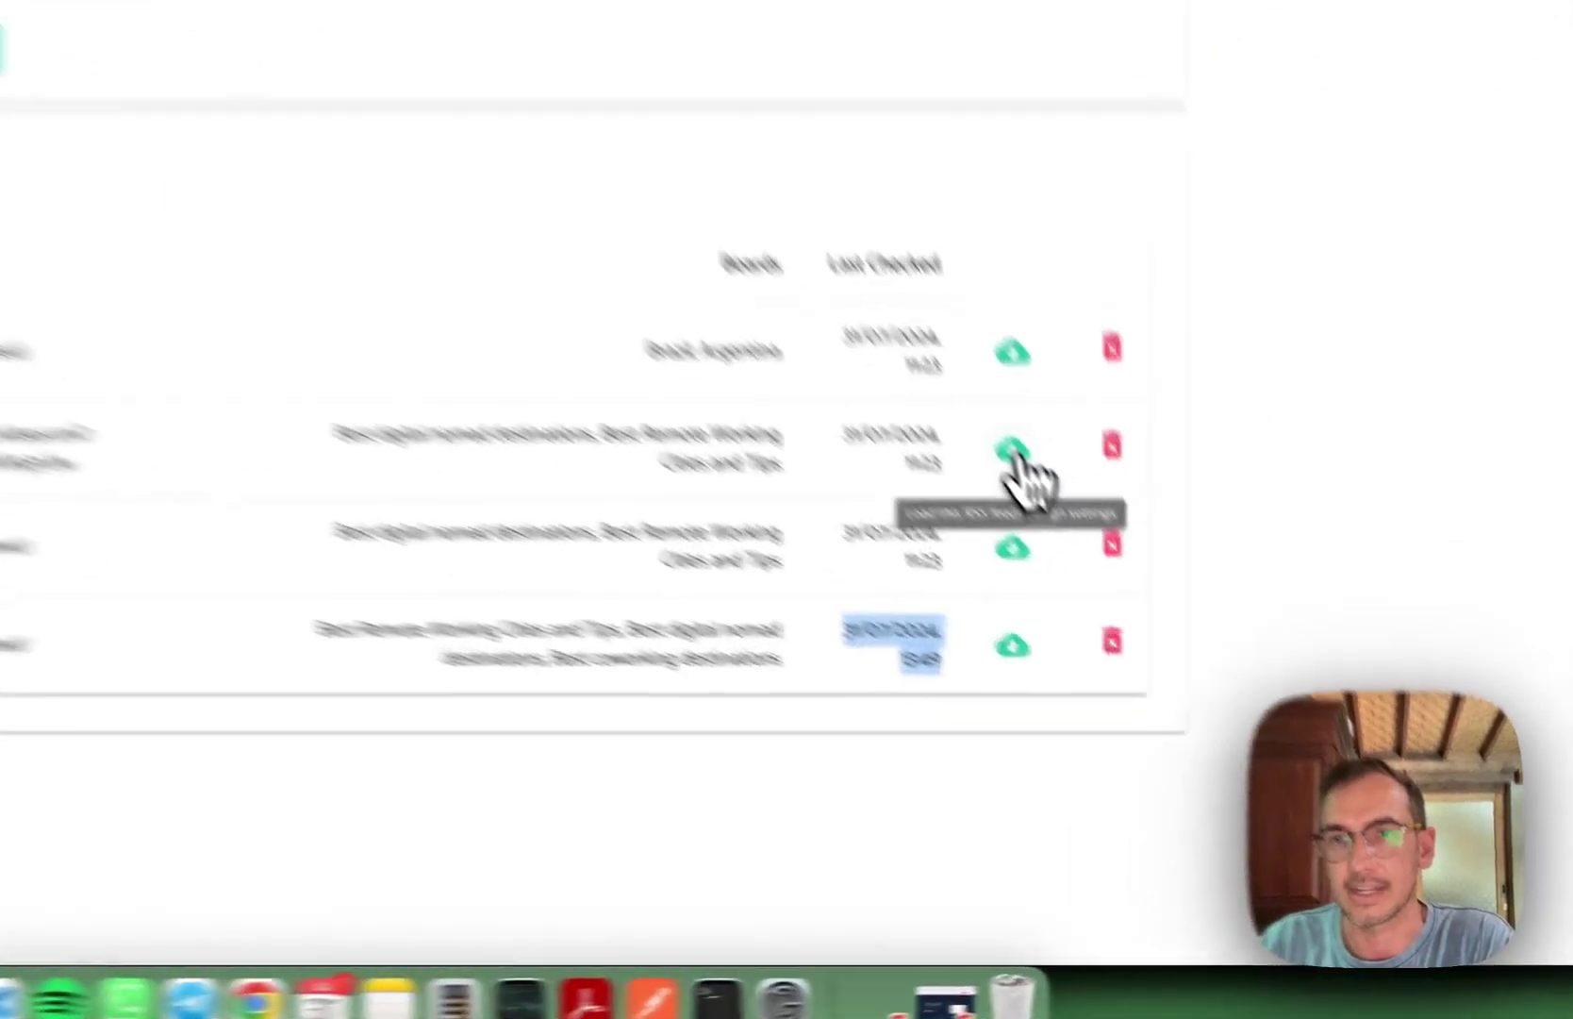
Step: Load a feed's saved design settings, review its colours and font, then return to RSS Feeds
{"action": "left_click", "coordinate": [1161, 627]}
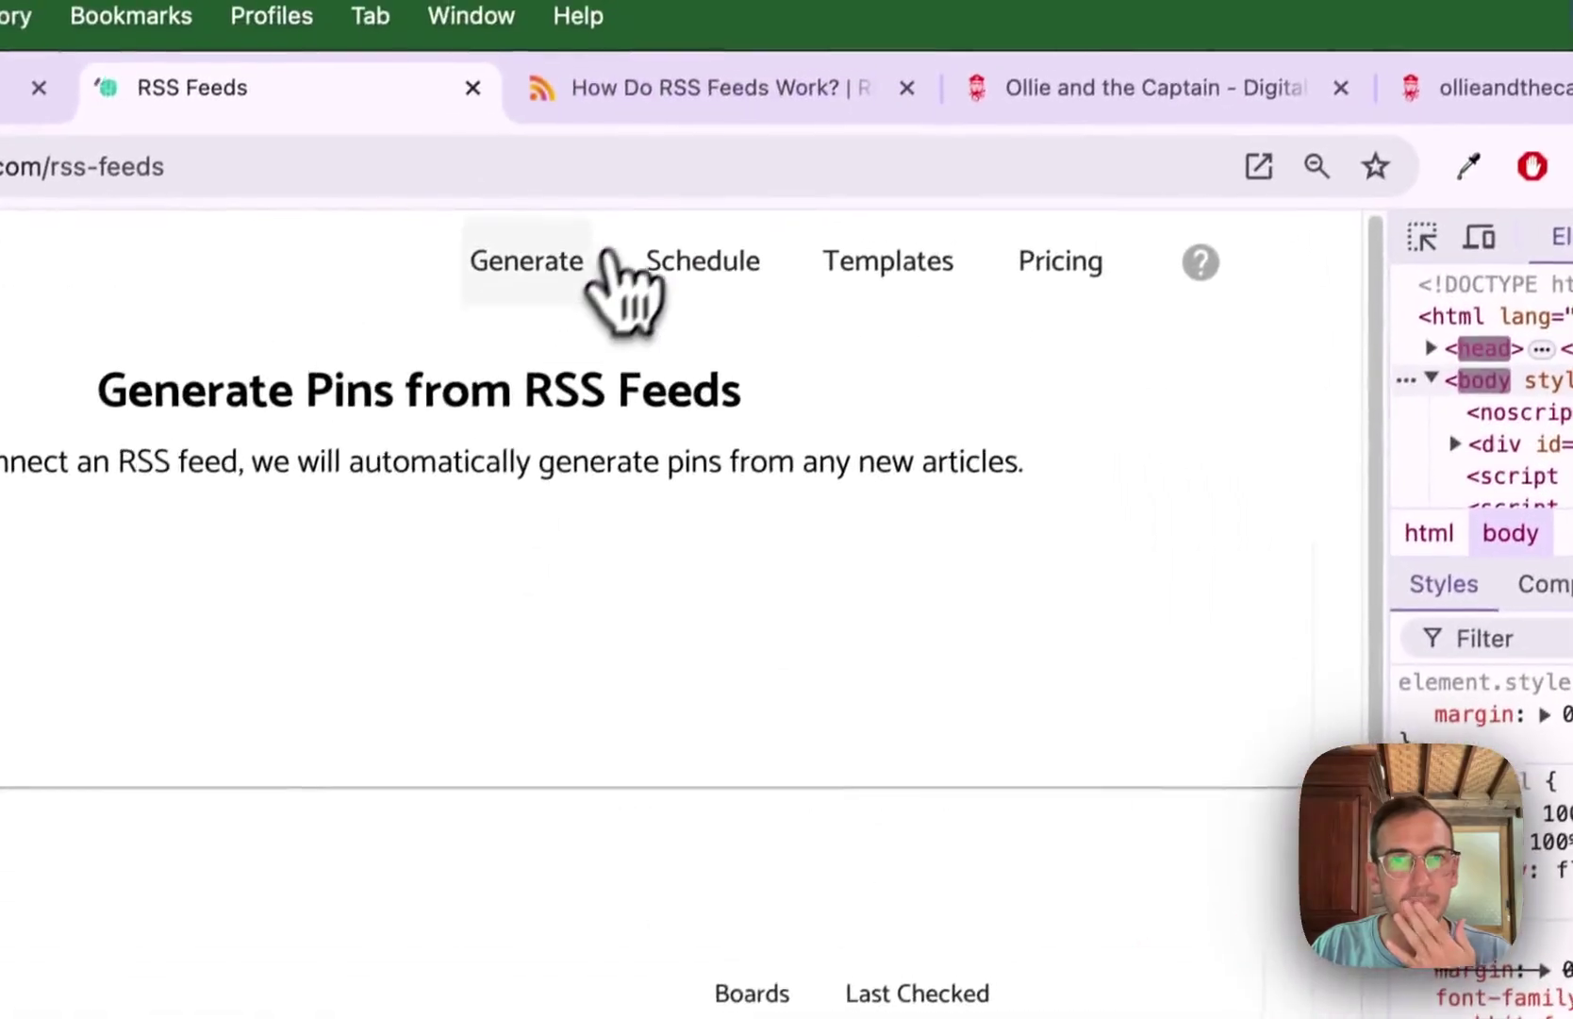
{"action": "left_click", "coordinate": [565, 264]}
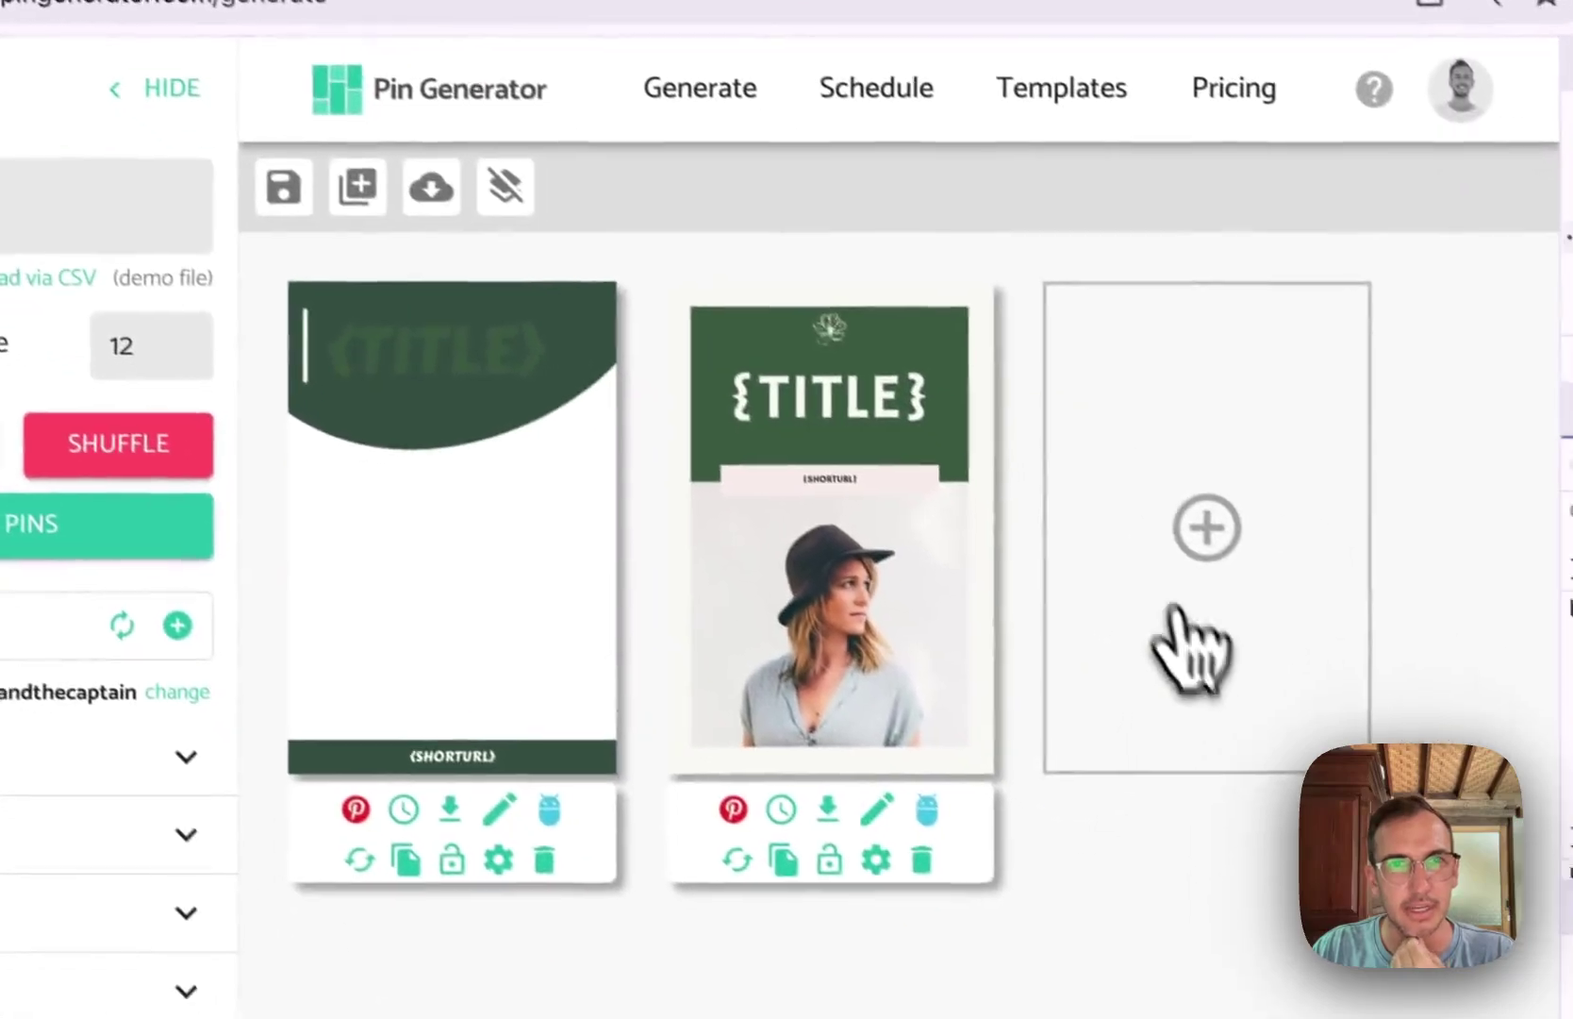
{"action": "left_click", "coordinate": [181, 759]}
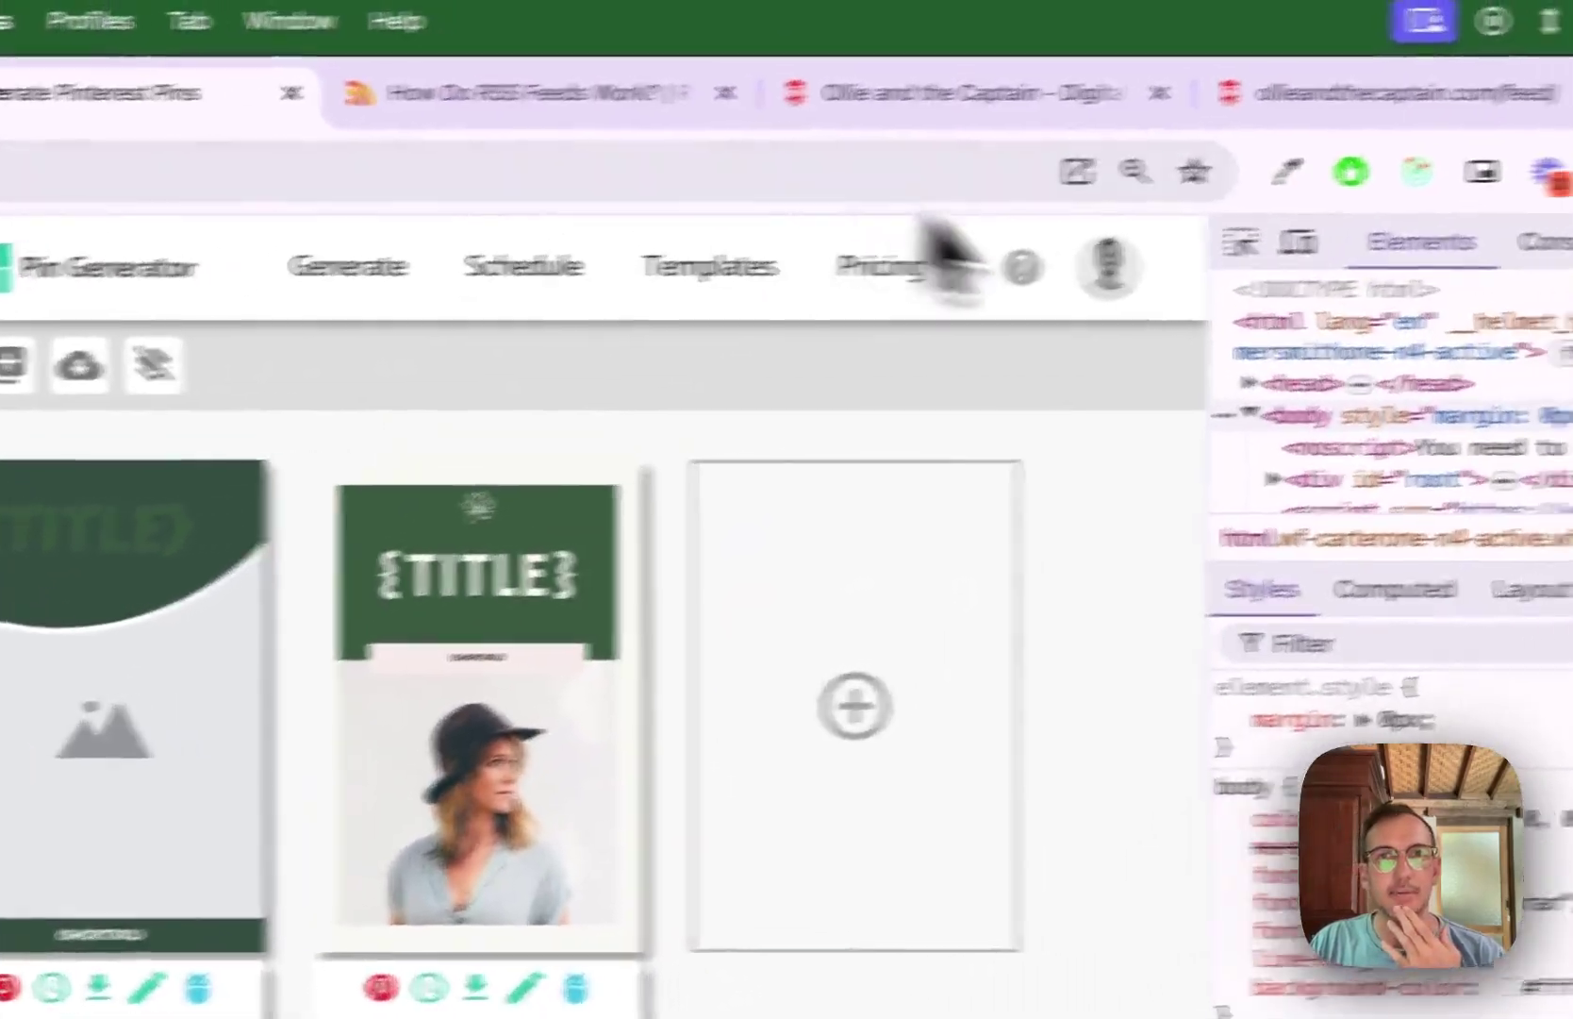
{"action": "left_click", "coordinate": [1108, 267]}
{"action": "left_click", "coordinate": [1057, 665]}
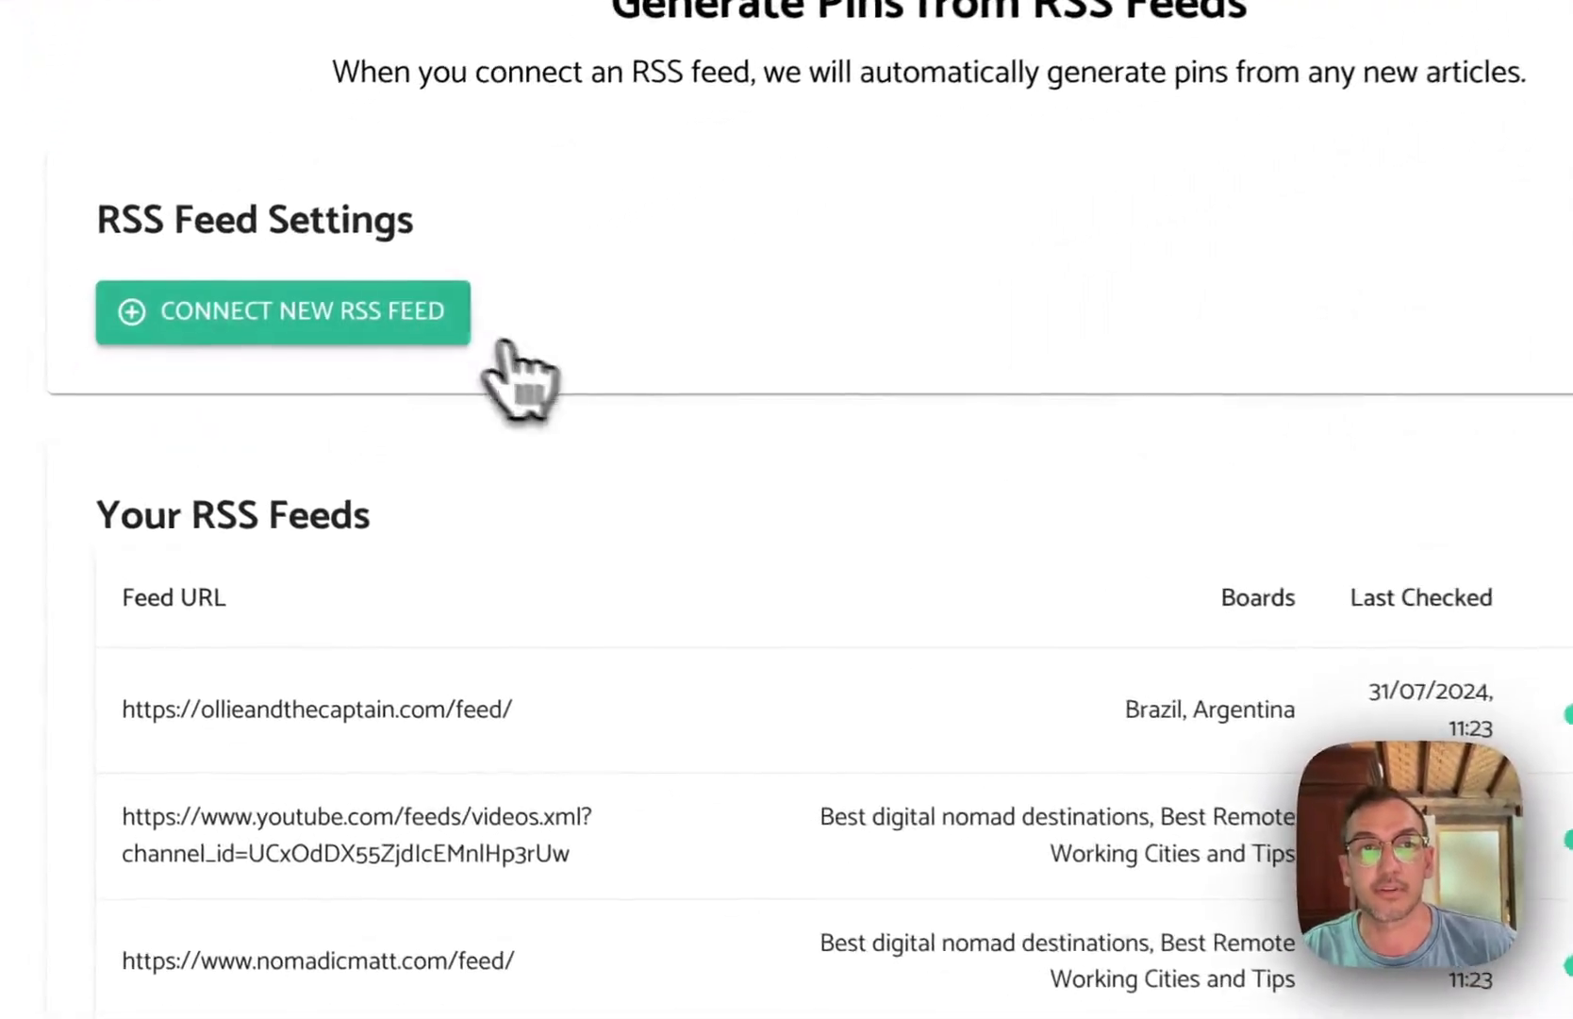
Step: Start a new RSS feed connection and read the General RSS guide's note on standard feed format
{"action": "left_click", "coordinate": [503, 343]}
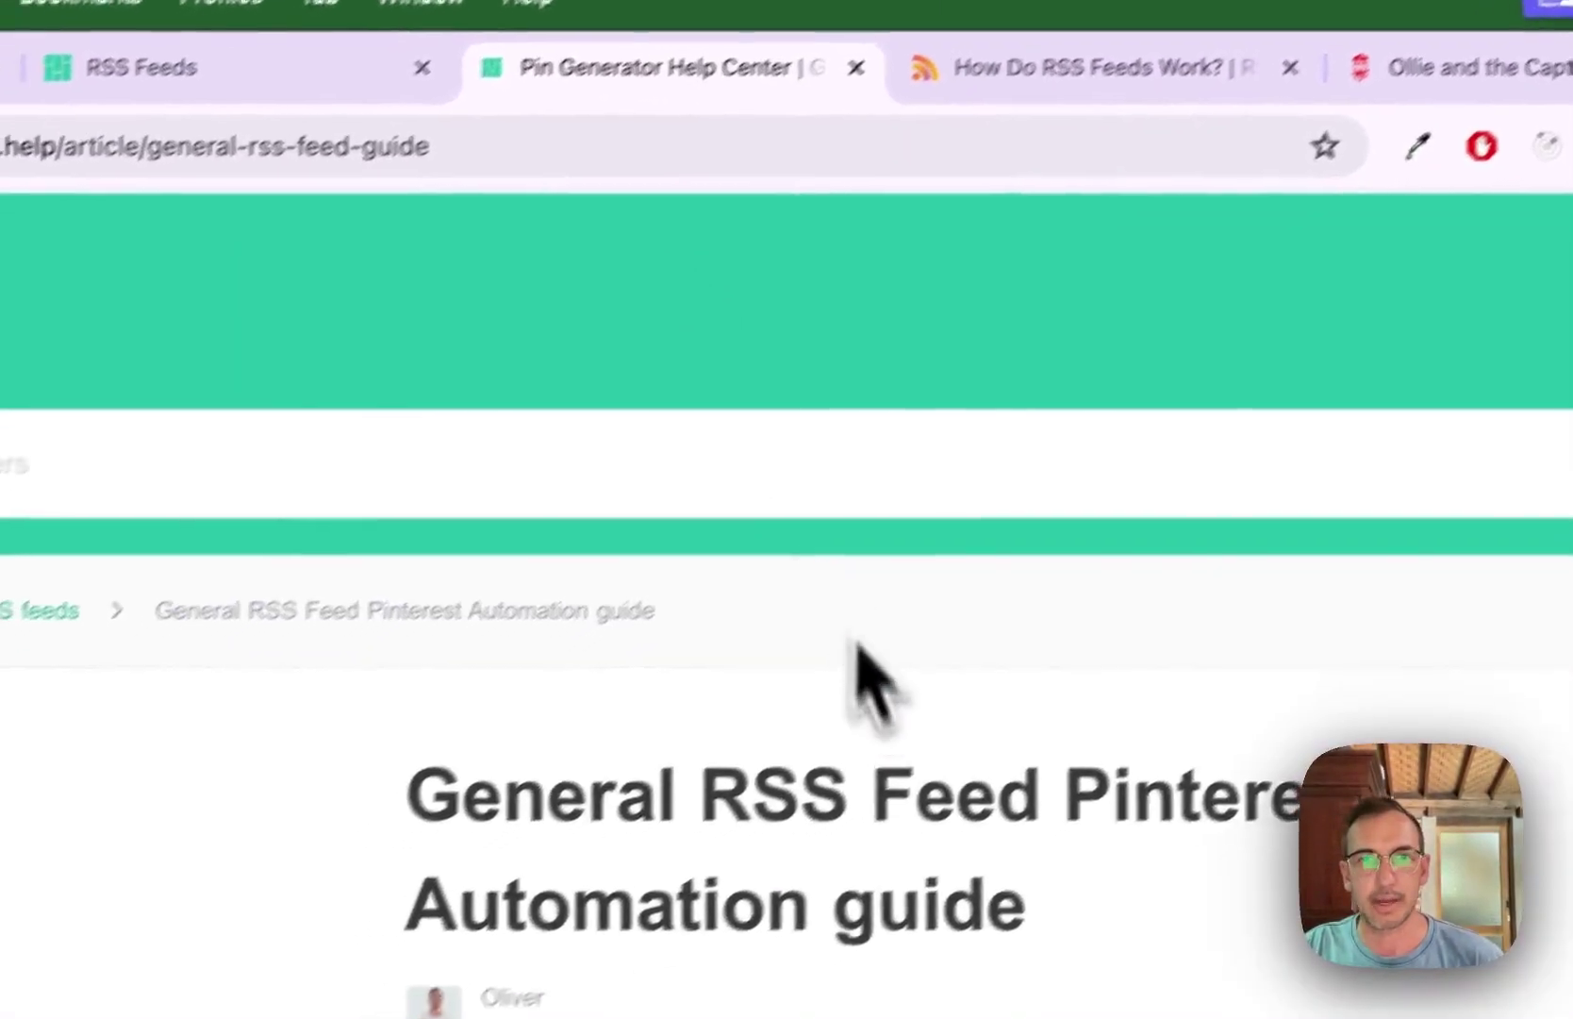
{"action": "scroll", "coordinate": [905, 670], "scroll_direction": "down", "scroll_amount": 3}
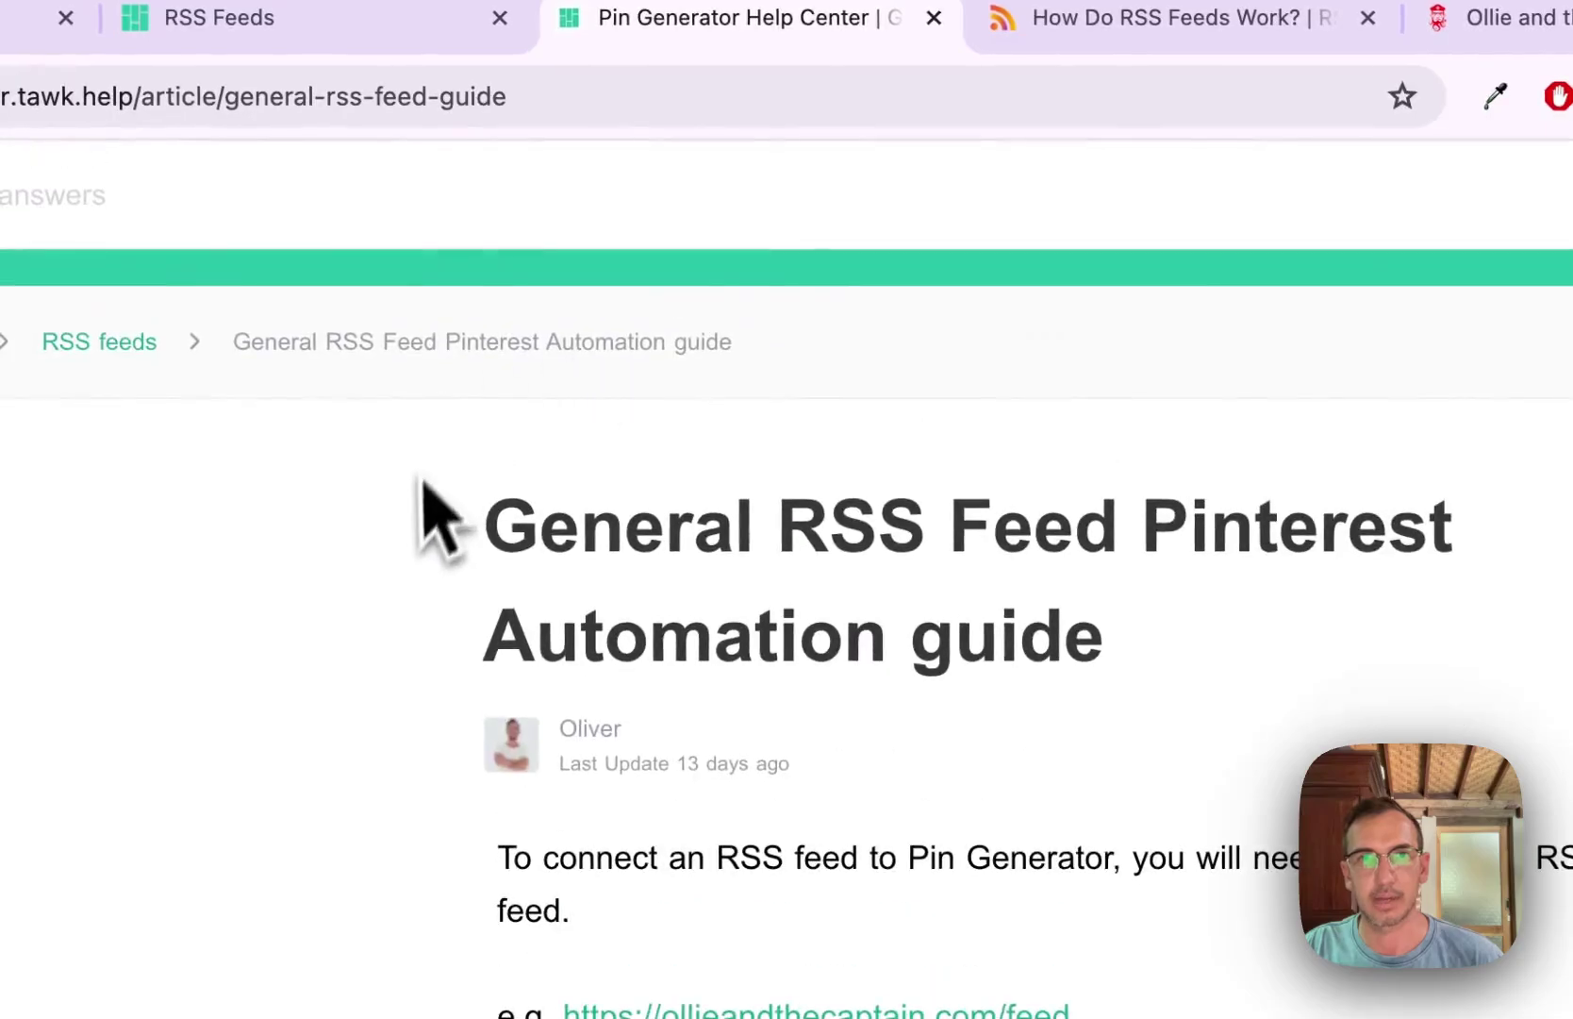
{"action": "left_click_drag", "start_coordinate": [422, 516], "coordinate": [807, 720]}
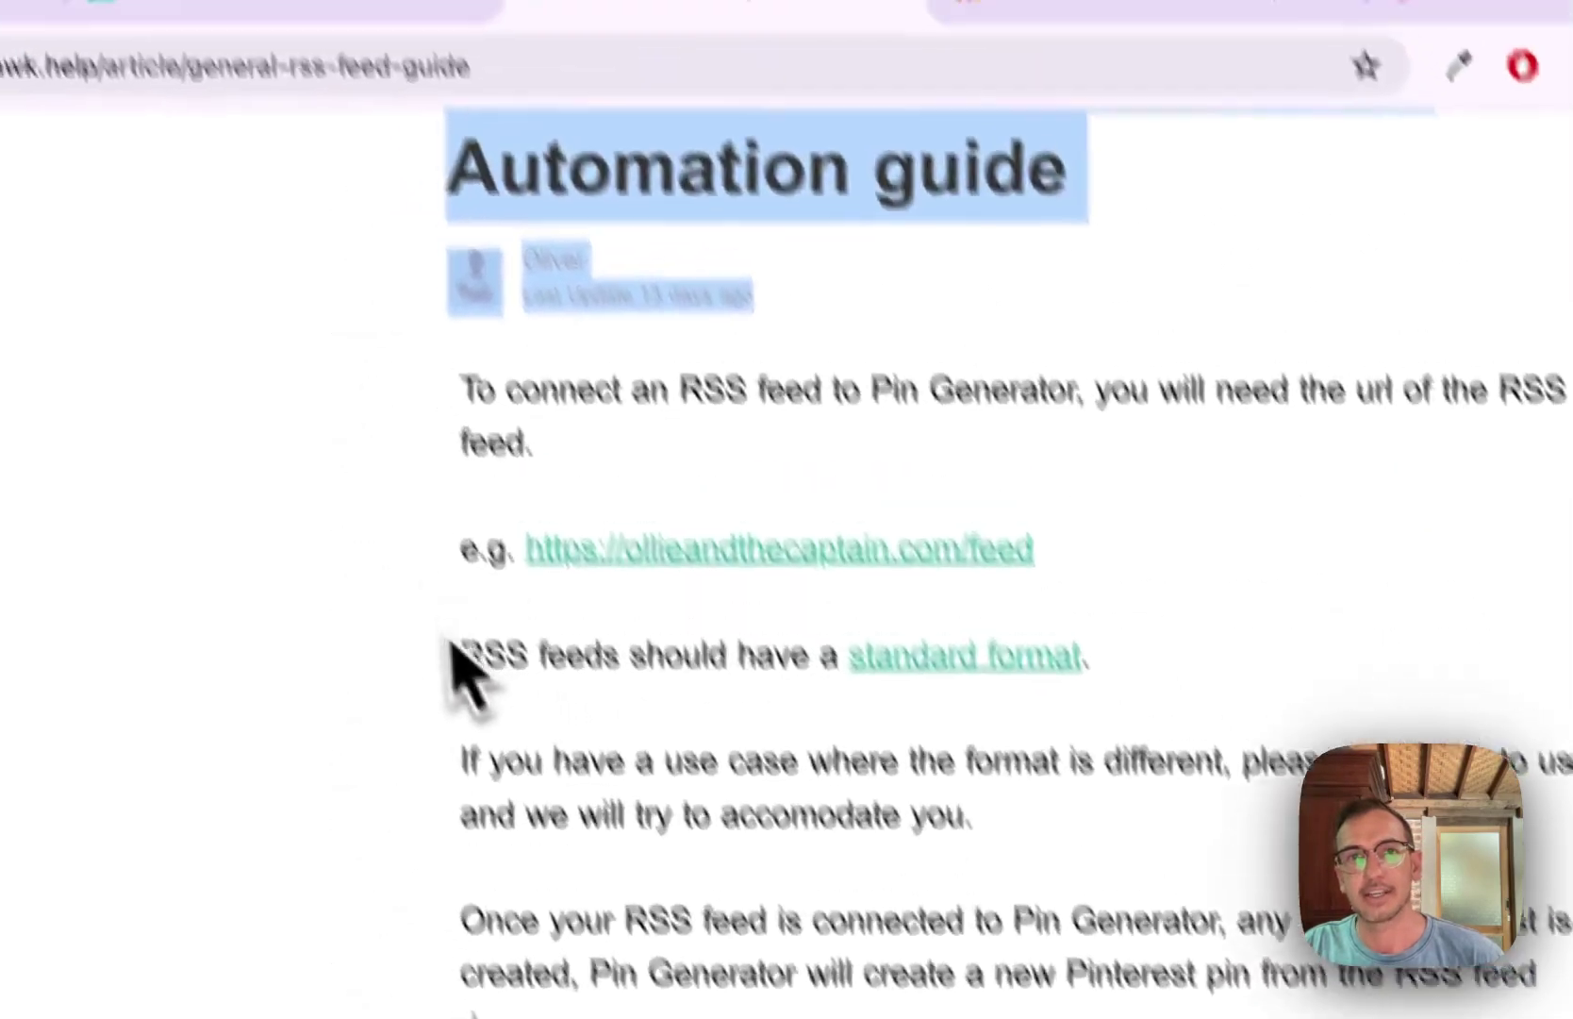
{"action": "left_click_drag", "start_coordinate": [346, 456], "coordinate": [695, 456]}
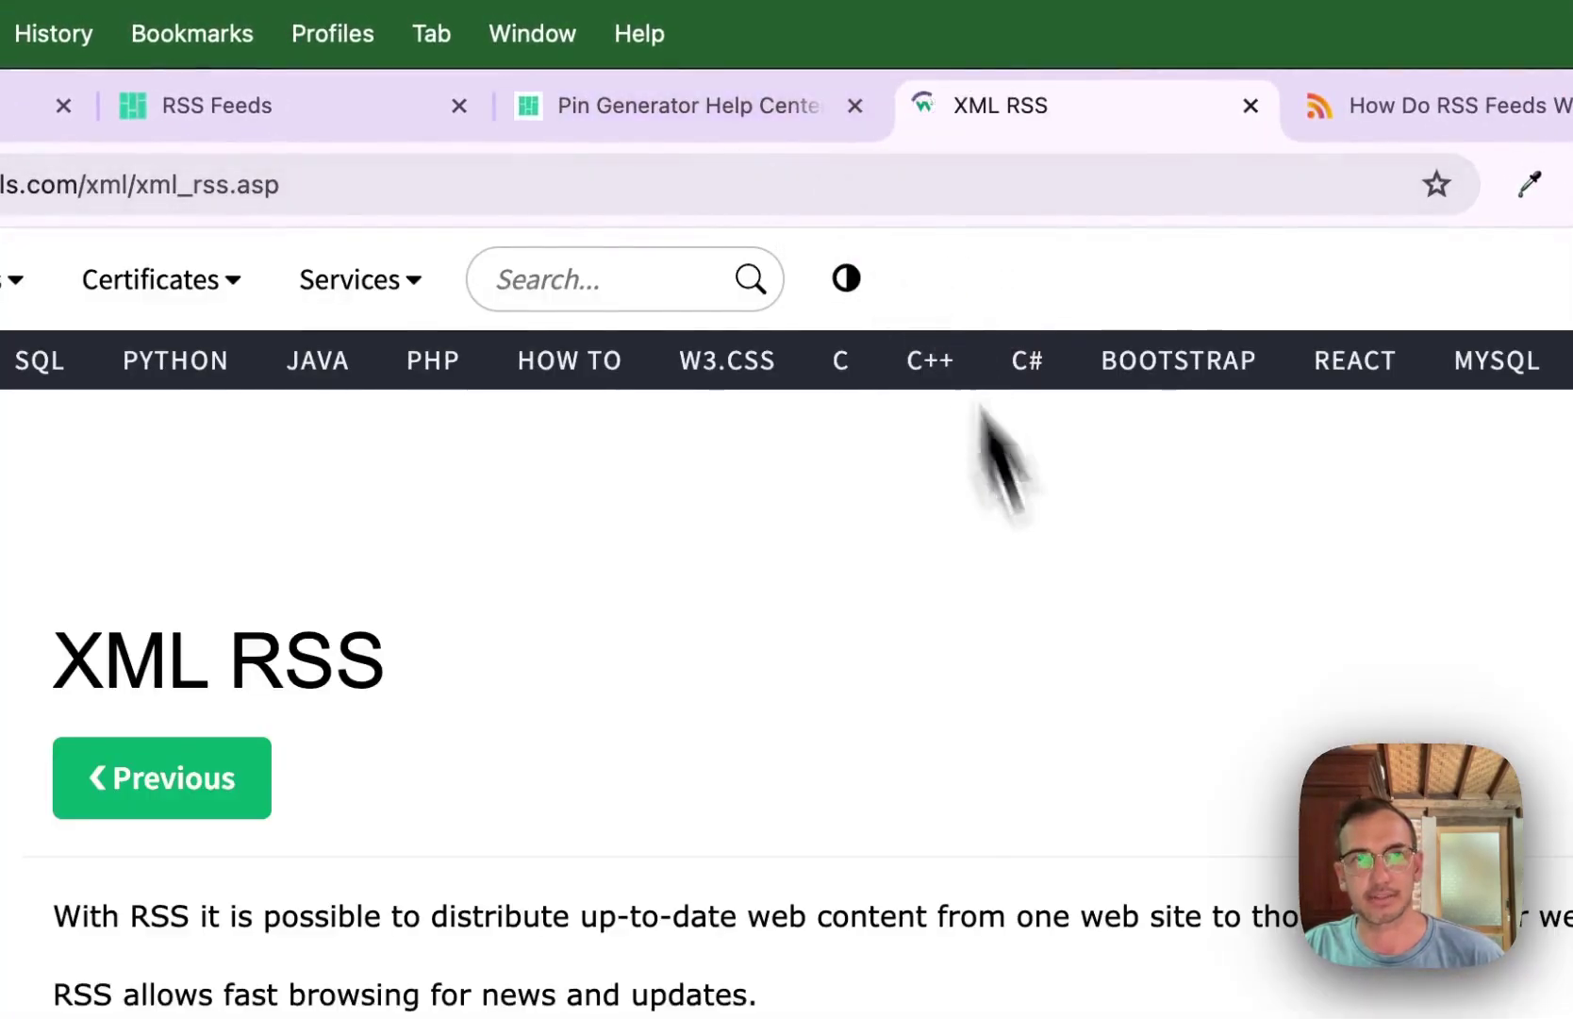
Step: Scroll through the W3Schools XML RSS tutorial page to review how RSS works
{"action": "scroll", "coordinate": [985, 415], "scroll_direction": "down", "scroll_amount": 5}
{"action": "scroll", "coordinate": [965, 761], "scroll_direction": "up", "scroll_amount": 5}
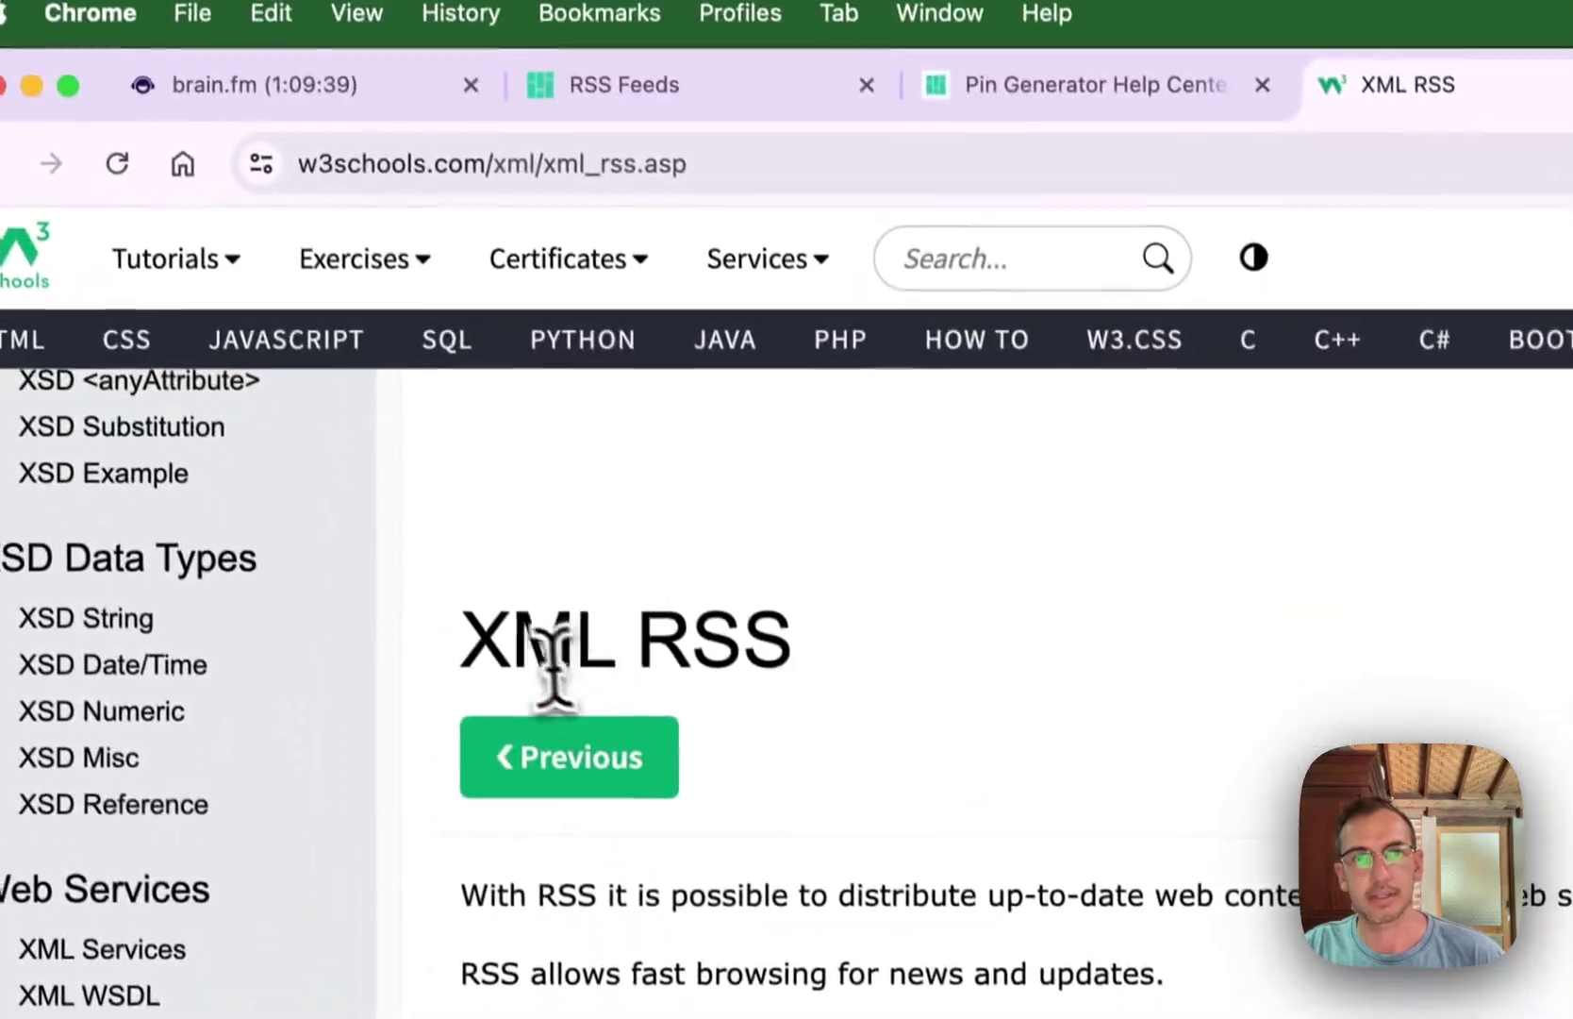